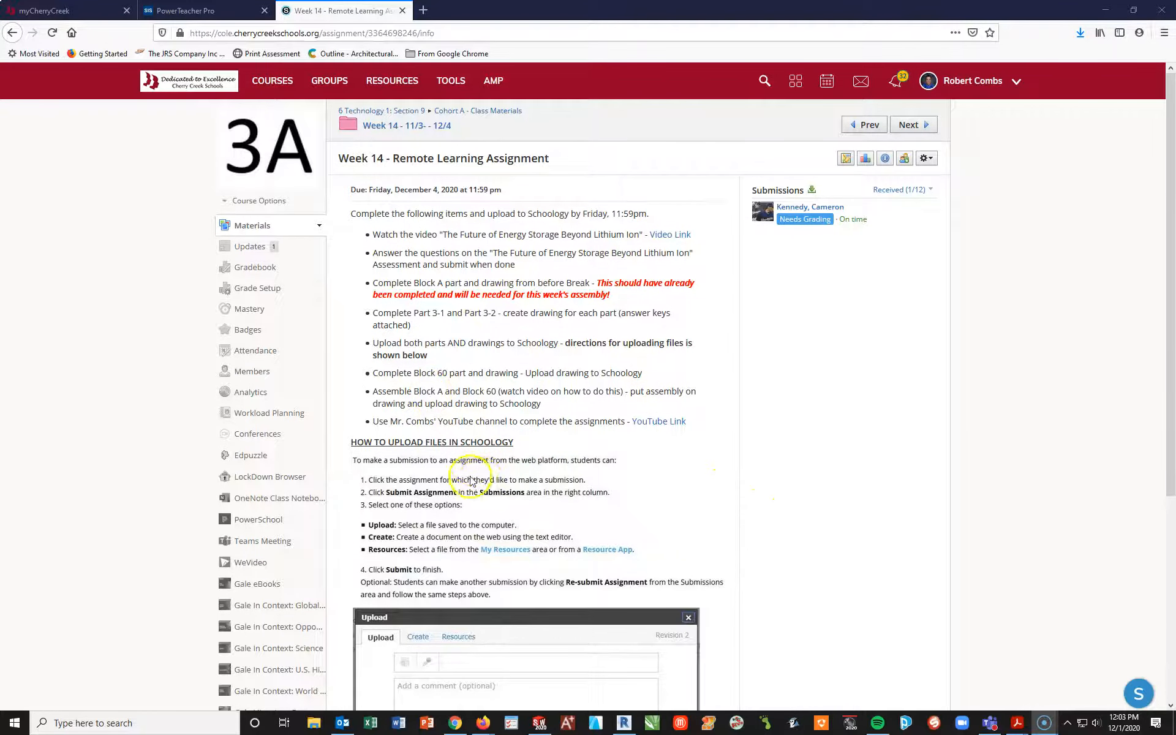
Review the Week 14 assignment instructions and attachments, and bring up the Block A & Block 60 assembly drawing in Acrobat Reader.
scroll(700, 421, down, 1)
scroll(674, 420, down, 5)
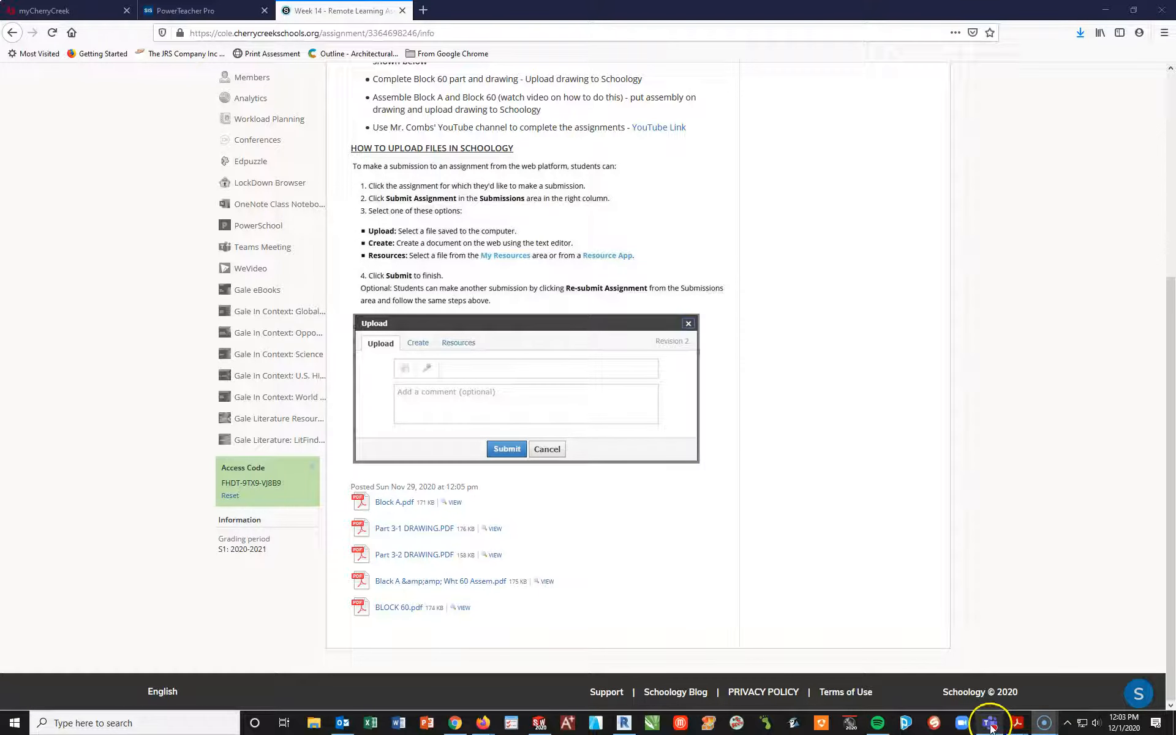
mouse_move(1018, 724)
click(1078, 674)
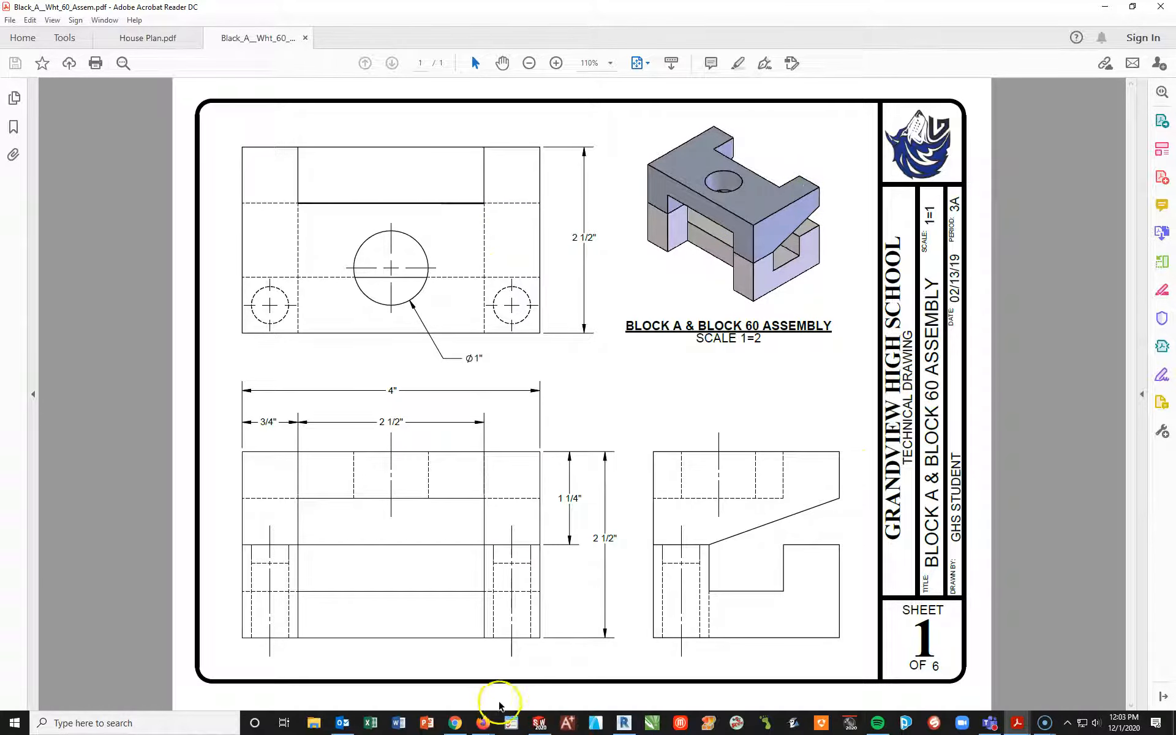
Switch to SOLIDWORKS and create a new assembly from the Tutorial assem template.
click(538, 724)
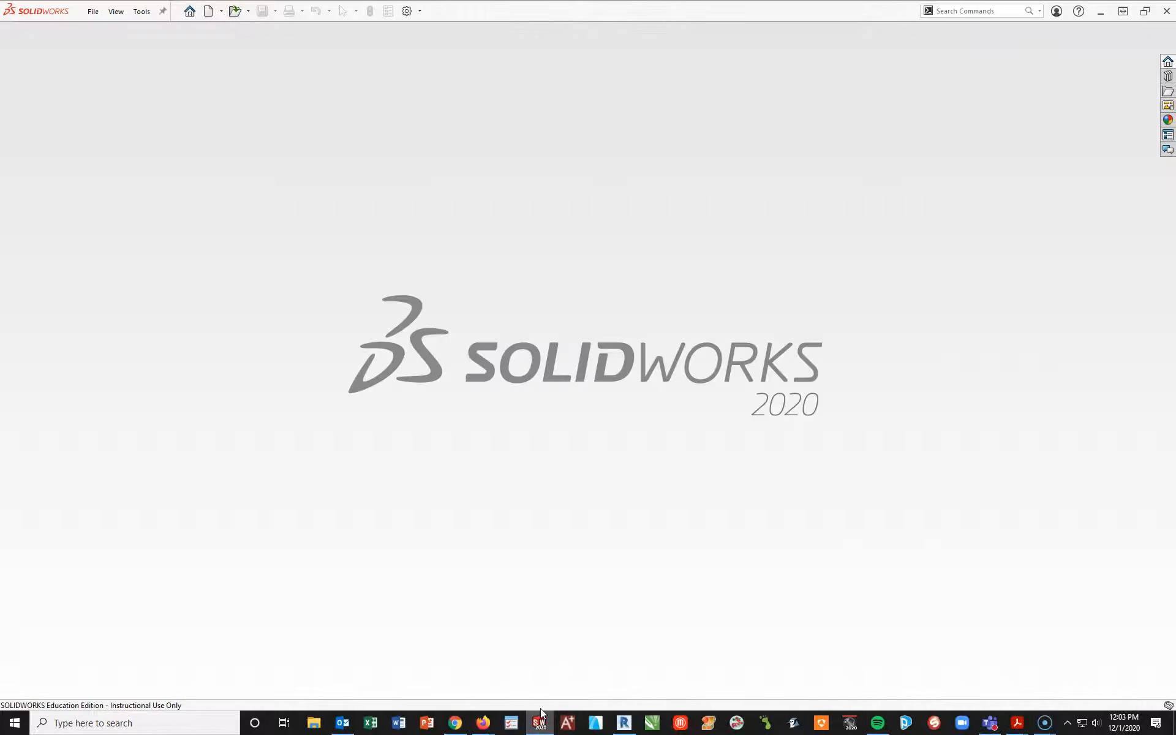
click(209, 13)
click(294, 117)
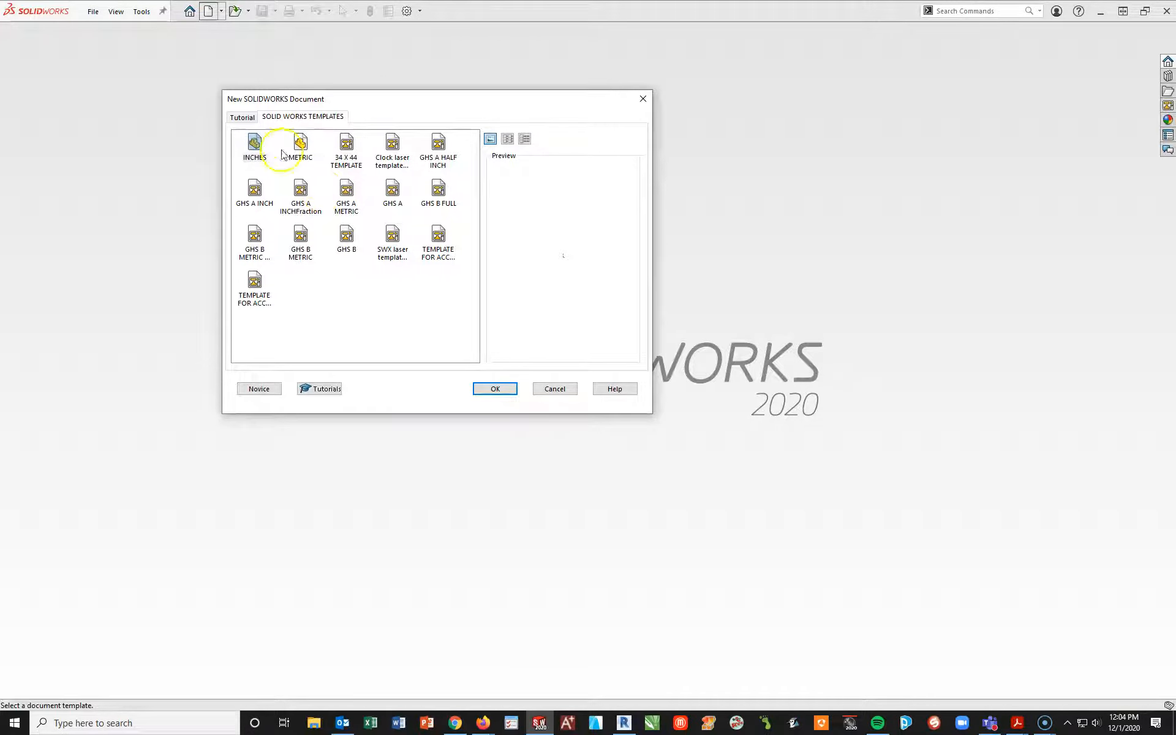
click(243, 117)
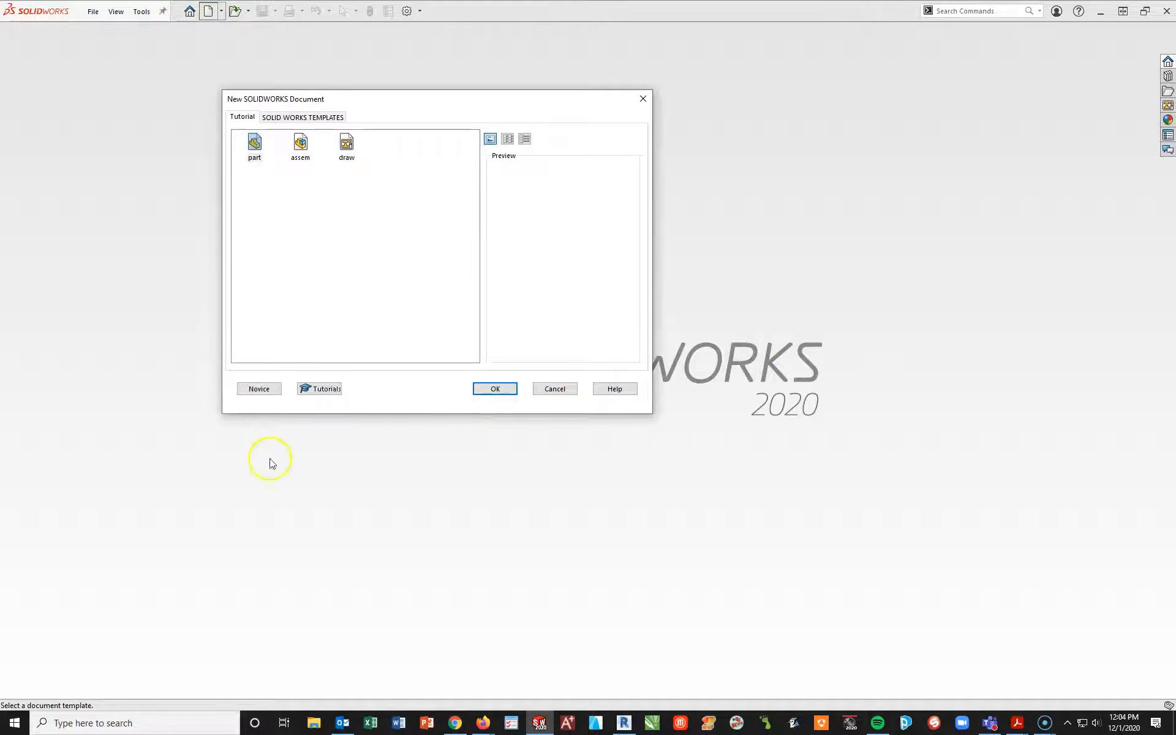
click(300, 146)
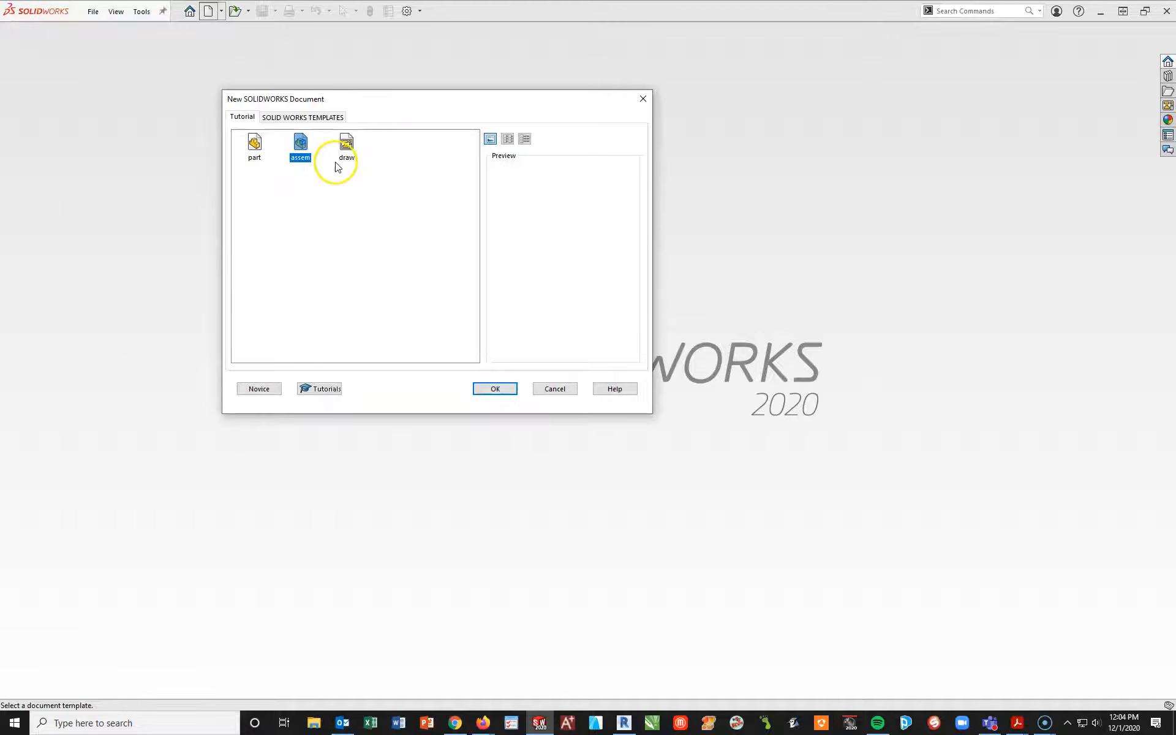
click(512, 394)
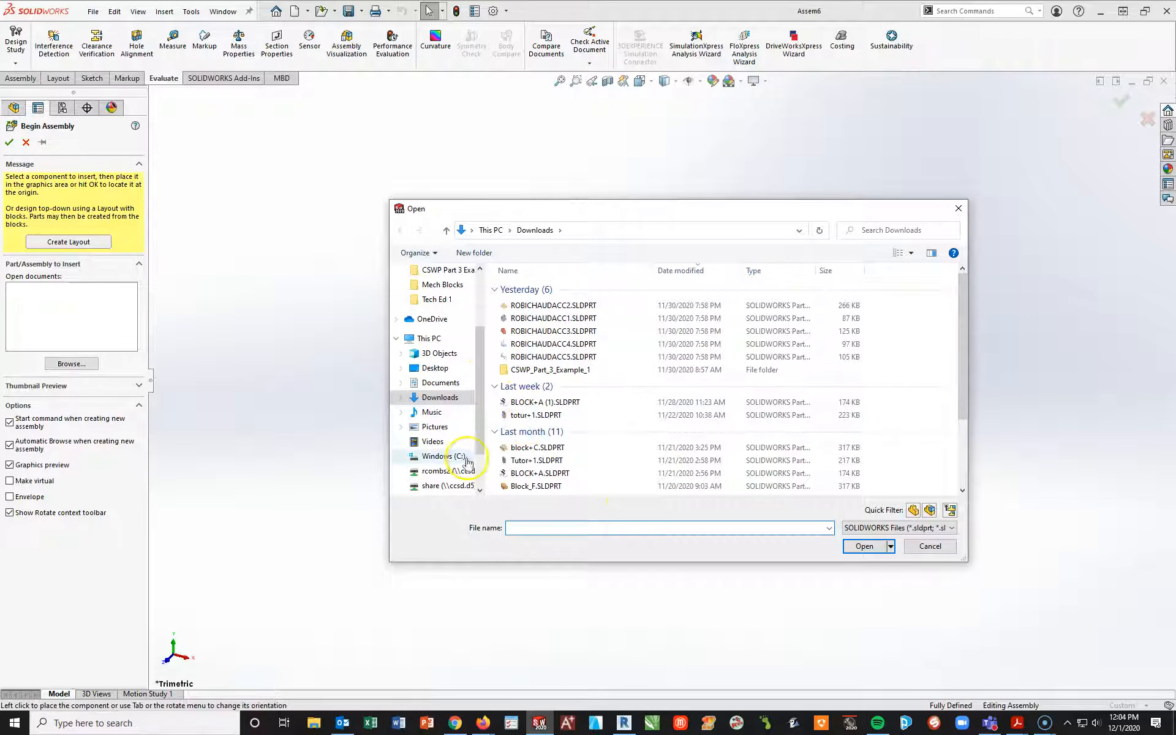
Insert BLOCK A.SLDPRT from the Tech Ed 1 folder as the first component of the assembly.
click(431, 471)
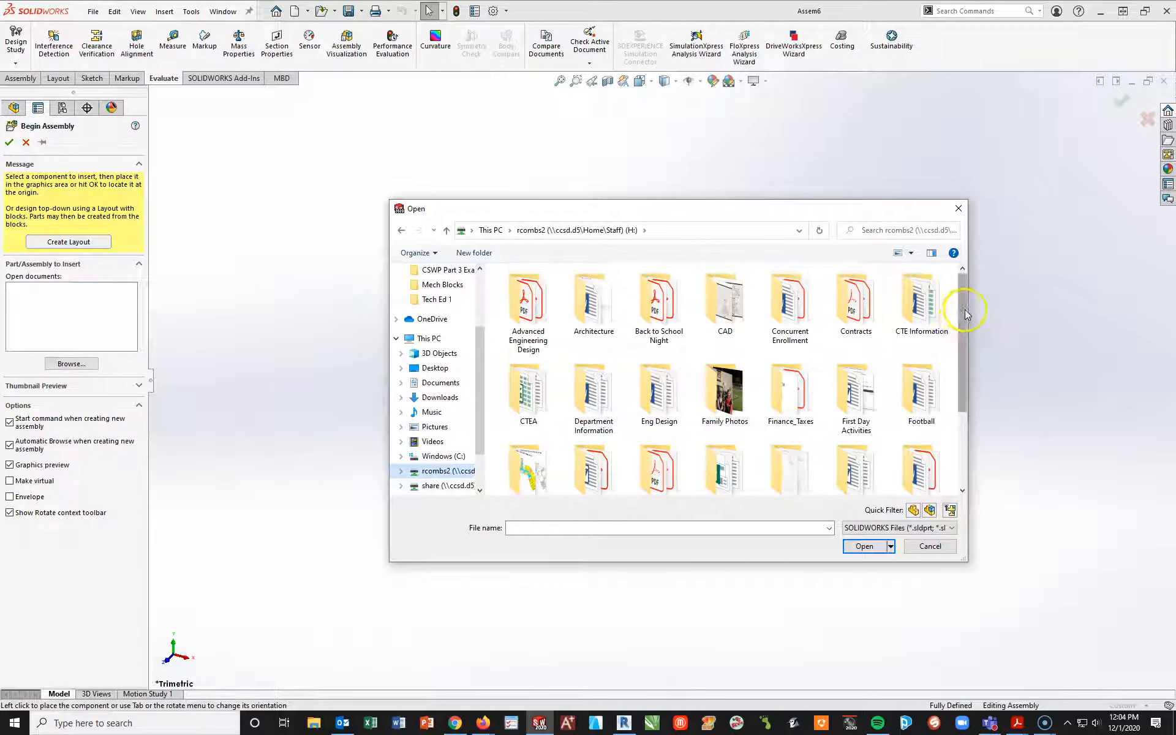
drag(967, 307, 967, 395)
double_click(529, 460)
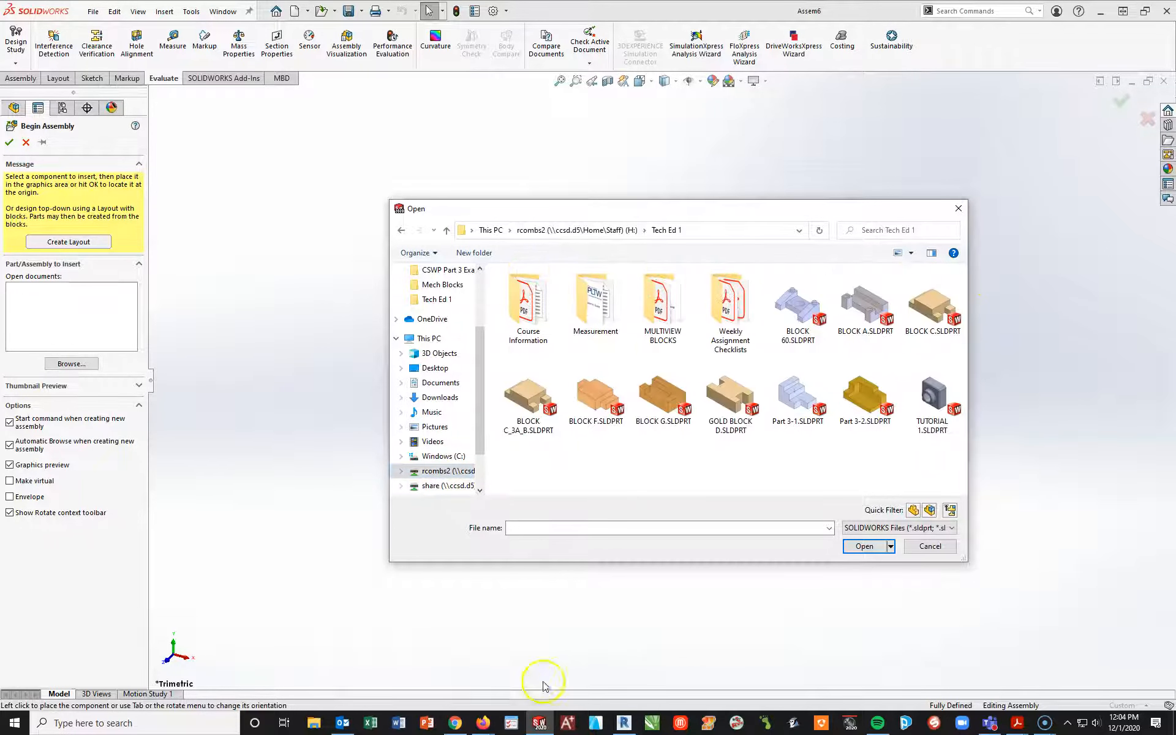
click(866, 317)
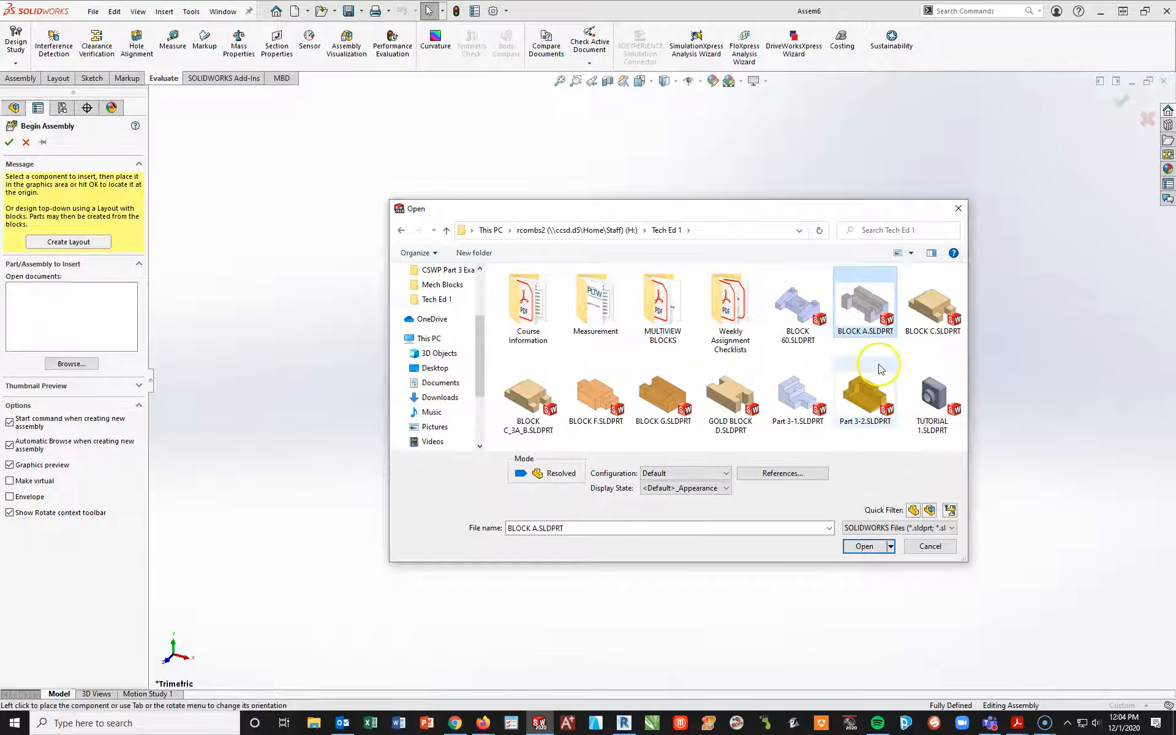
click(864, 547)
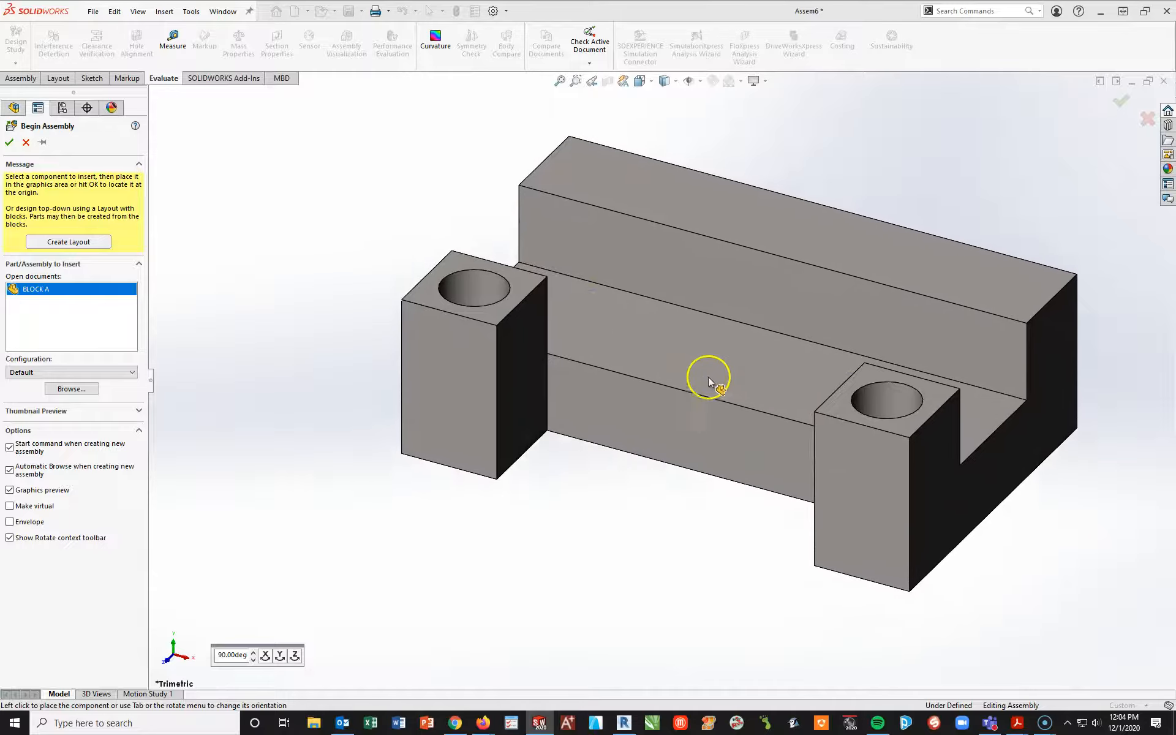
click(678, 368)
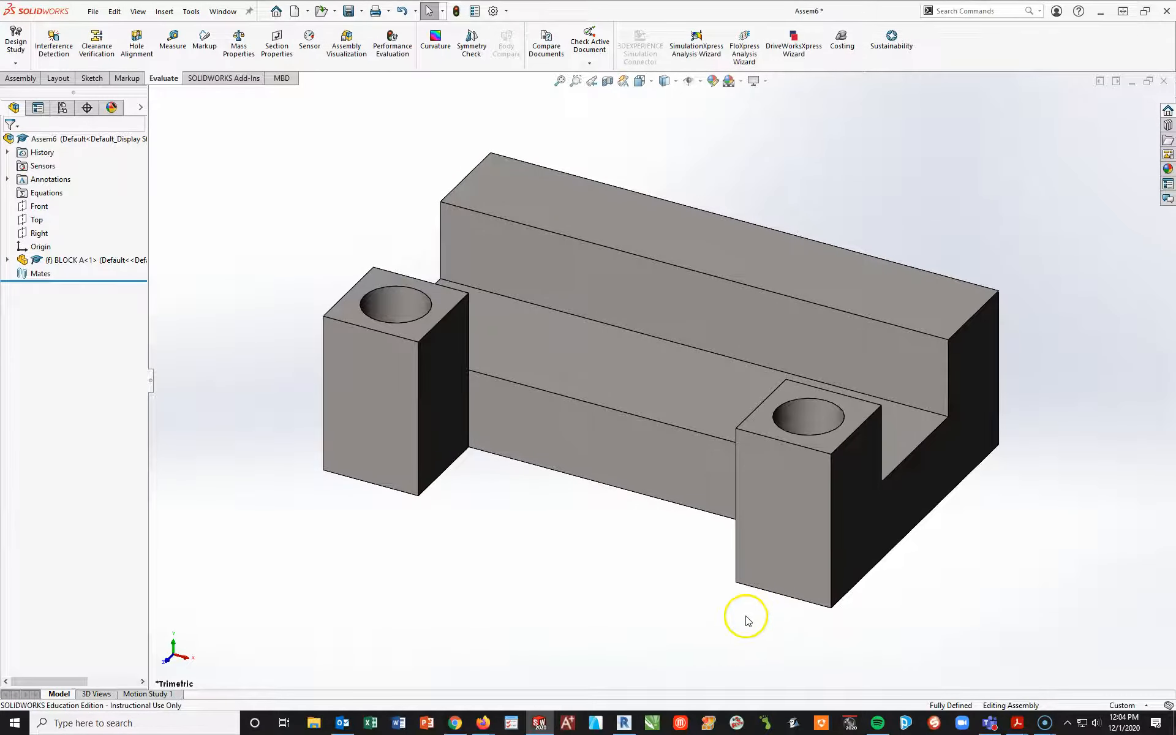
Try to move Block A within the assembly, and clear its selection.
scroll(697, 595, up, 3)
drag(619, 380, 674, 573)
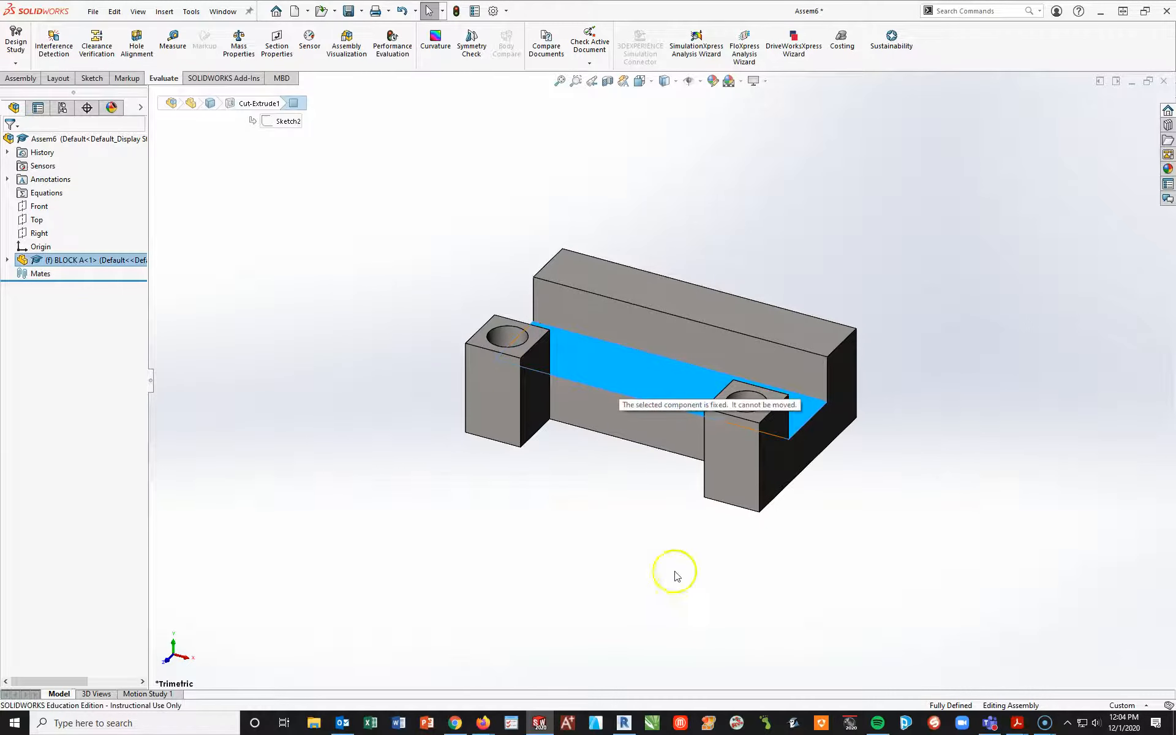
click(676, 576)
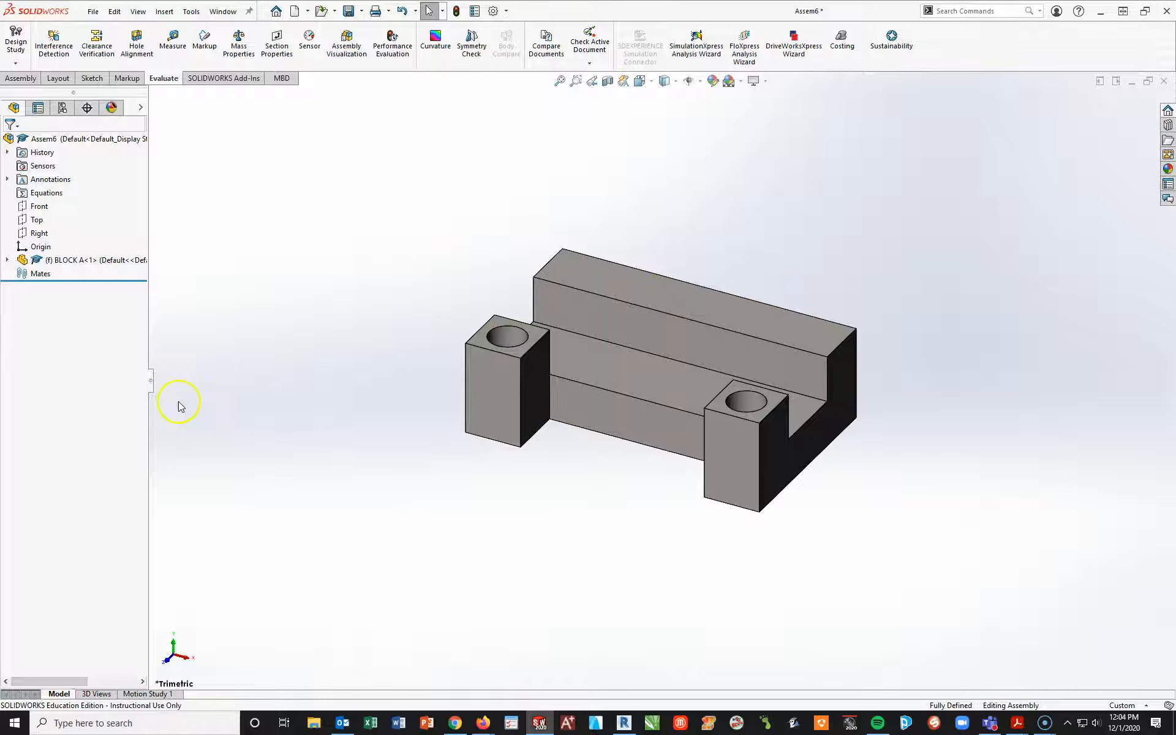
Insert BLOCK 60.SLDPRT into the assembly and position it freely above Block A.
click(21, 78)
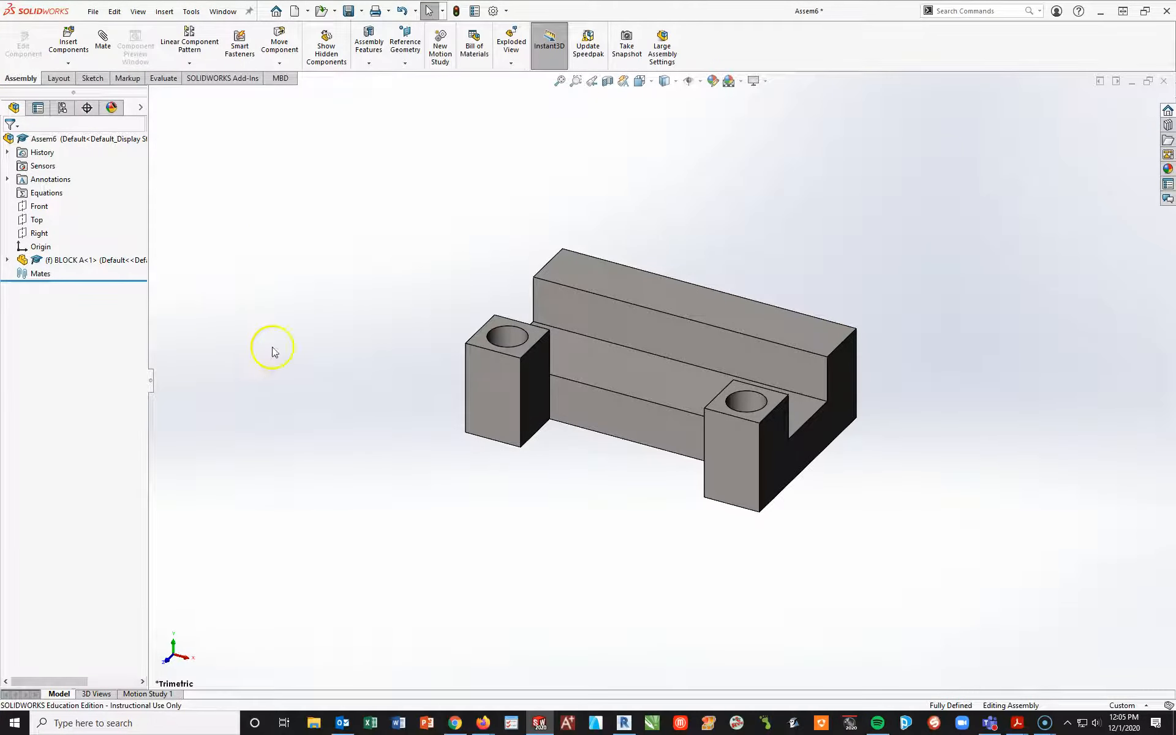
click(73, 42)
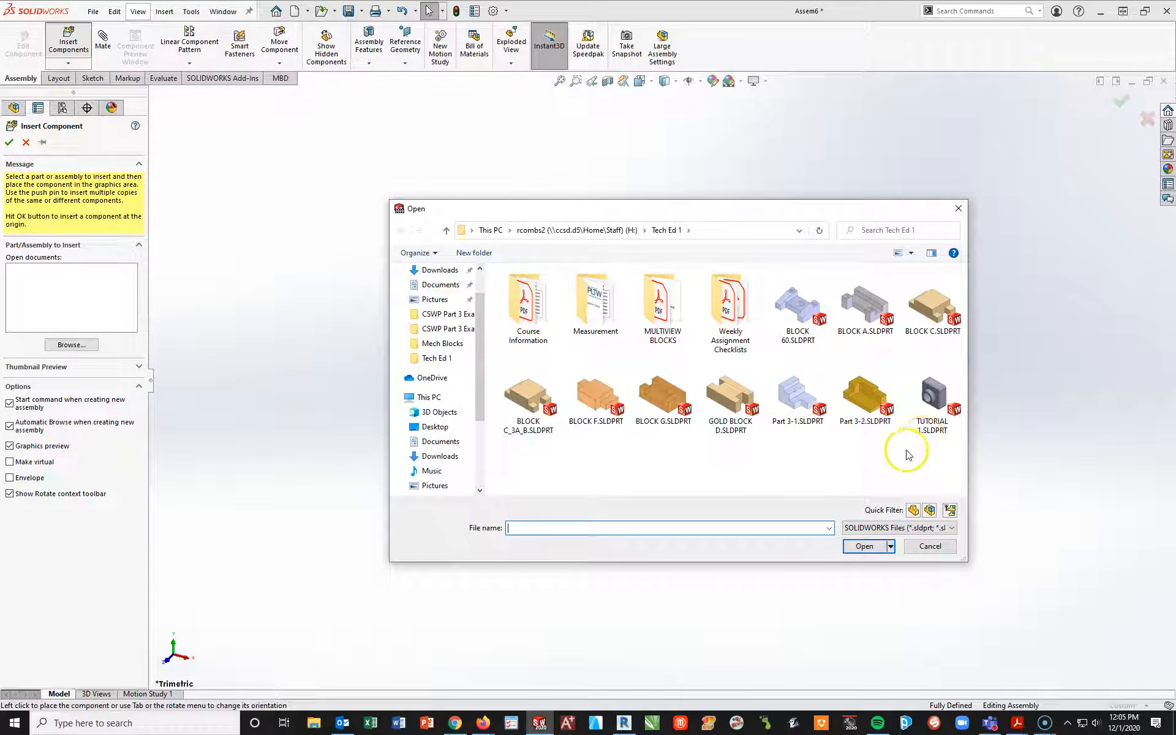
click(800, 295)
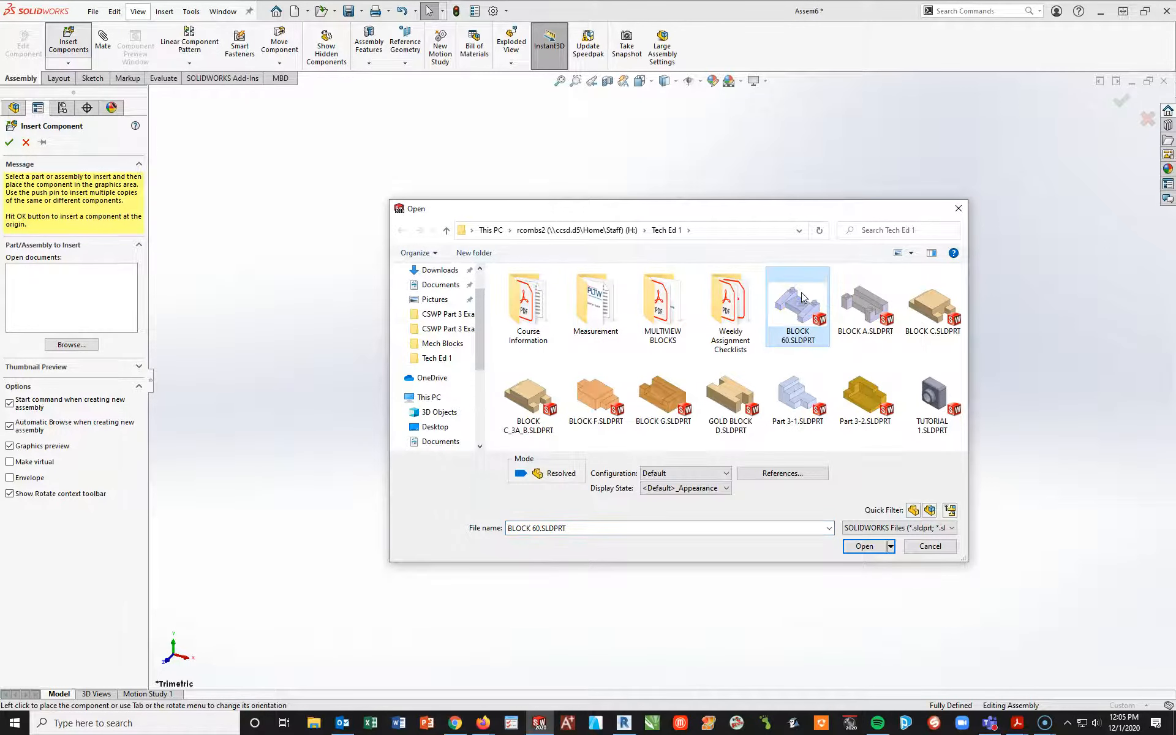
click(864, 545)
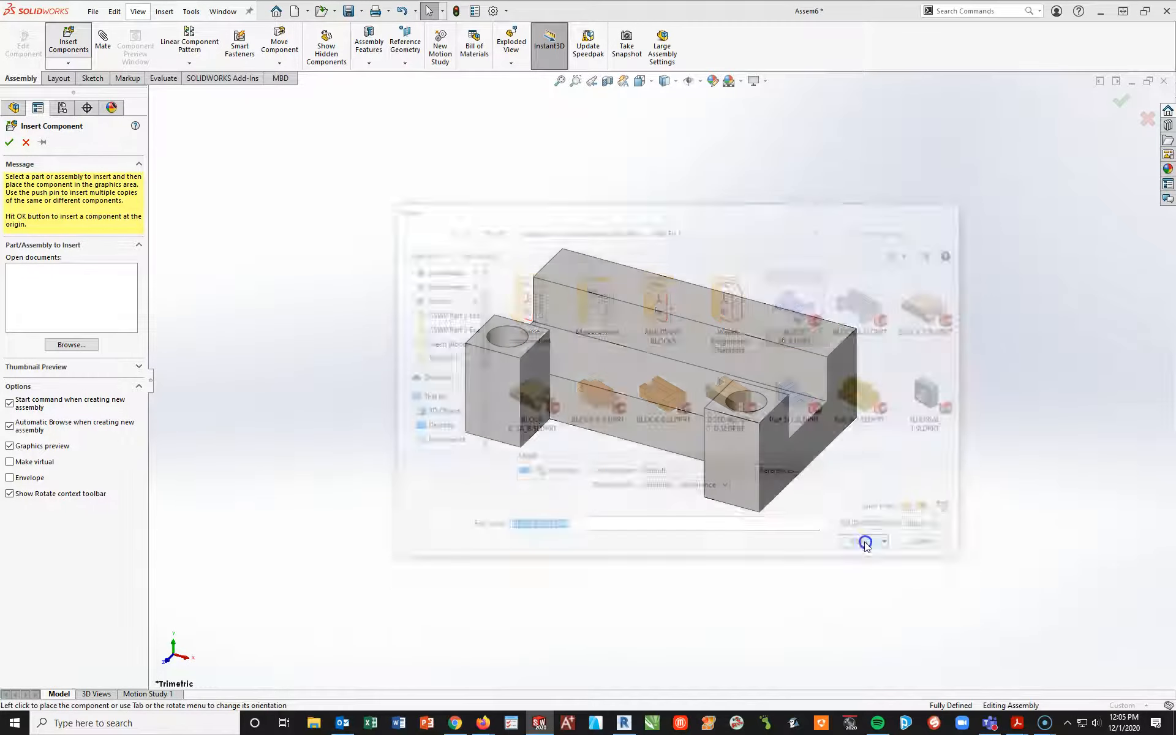
scroll(686, 207, up, 5)
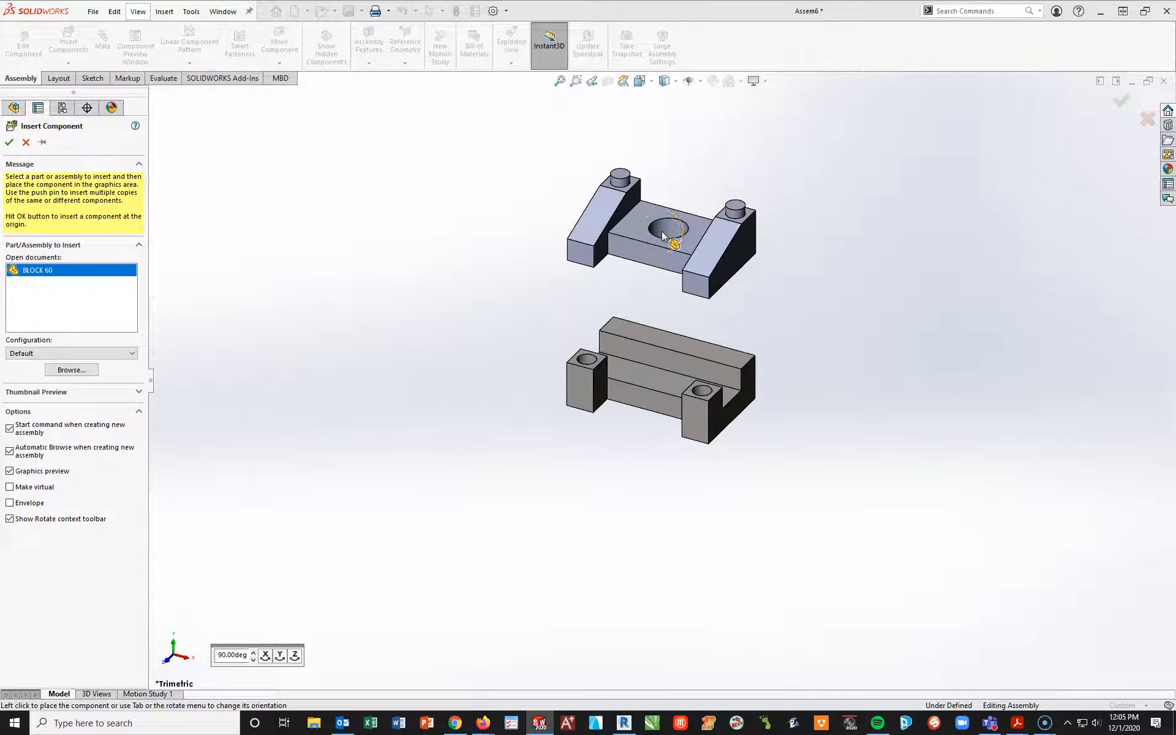
click(663, 235)
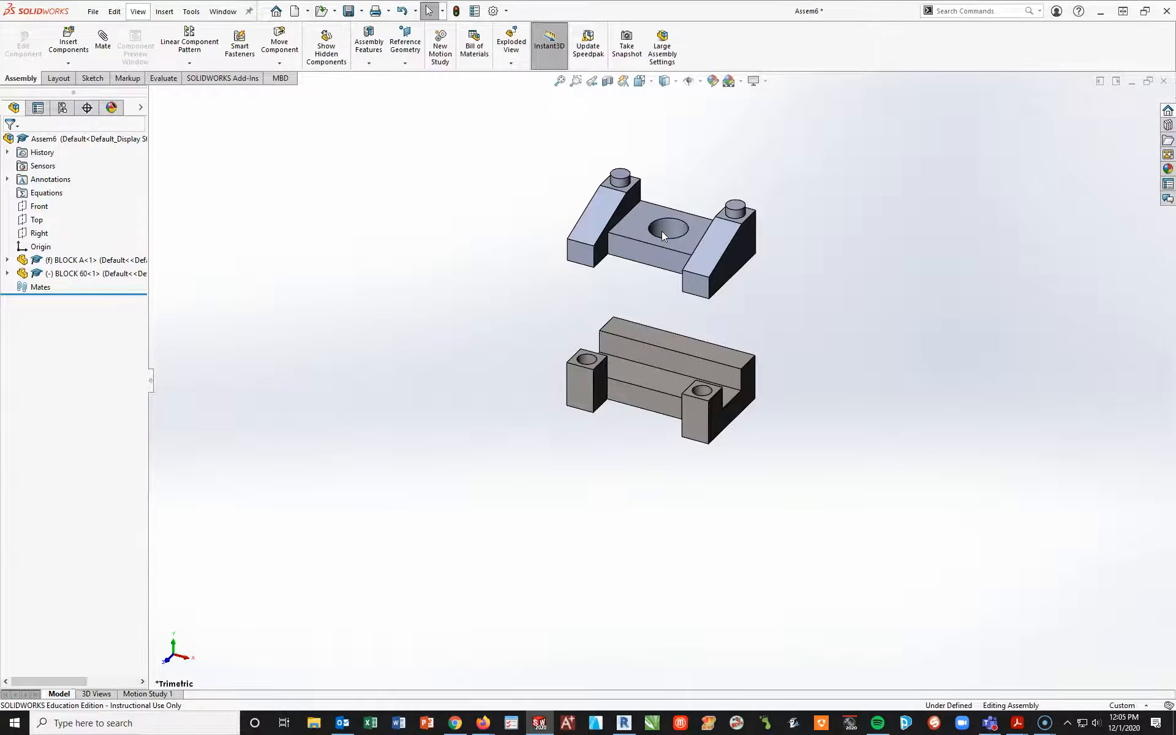
drag(662, 231, 706, 244)
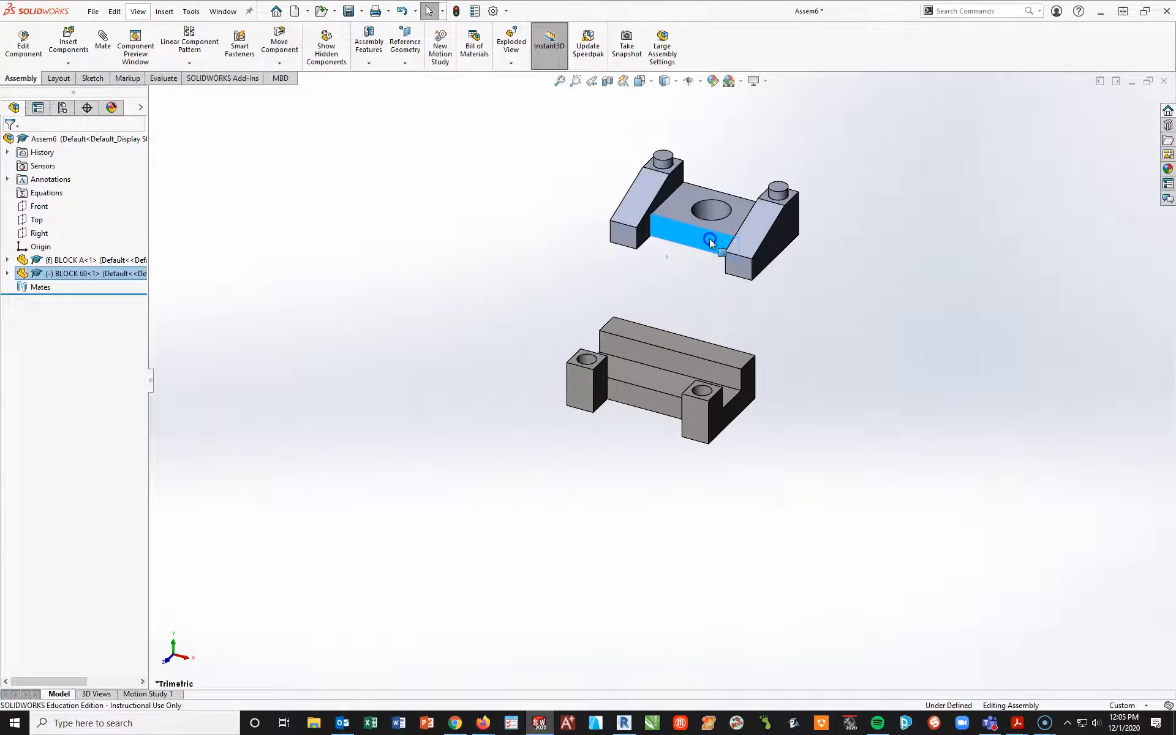
drag(634, 399, 593, 581)
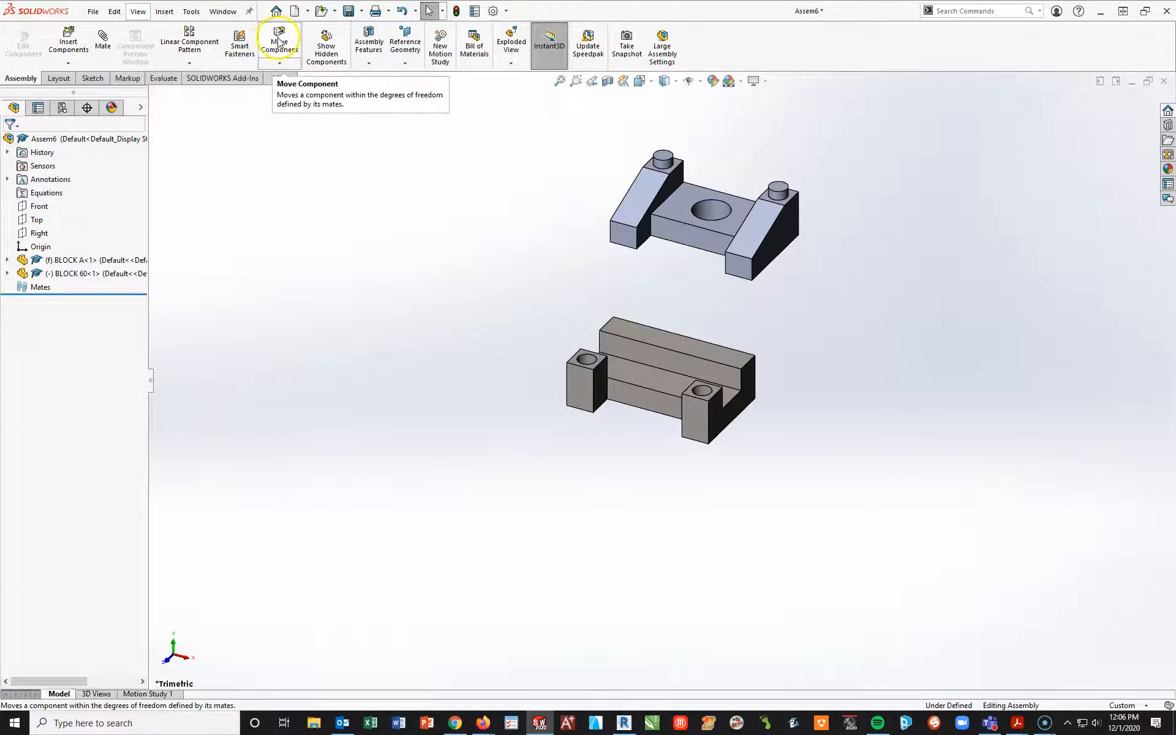
Rotate the Block 60 component with Free Drag so its two pegs point down toward Block A.
click(278, 64)
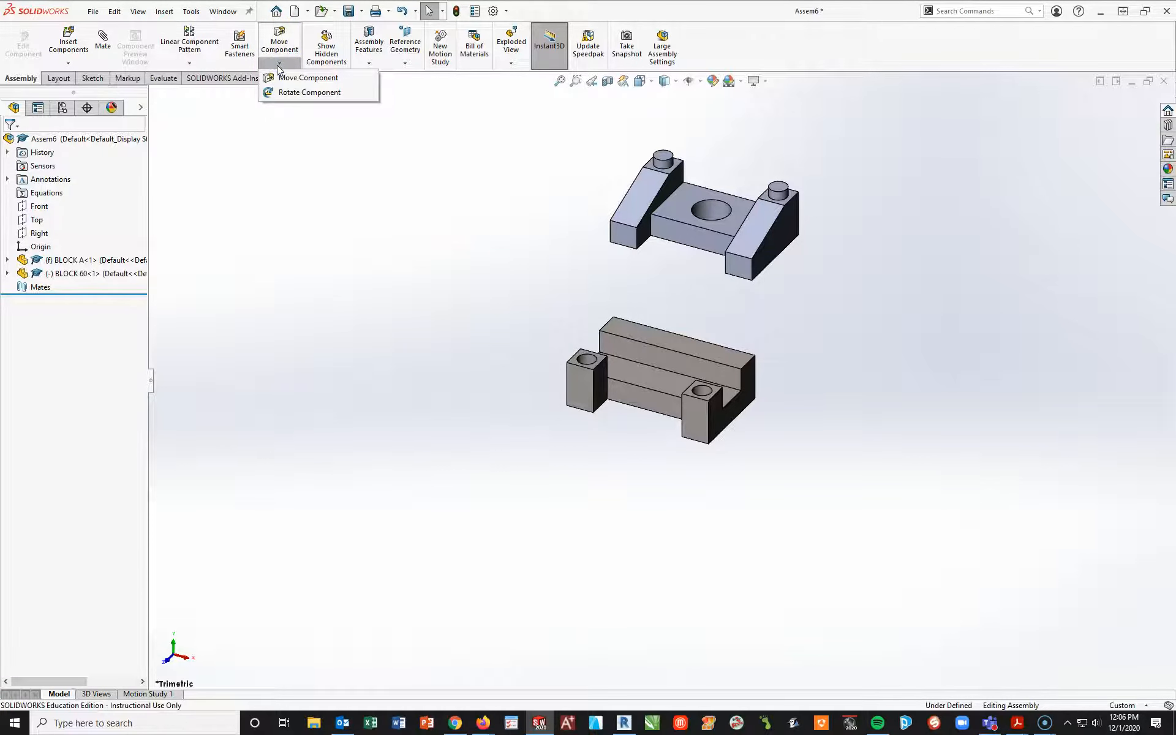
click(295, 93)
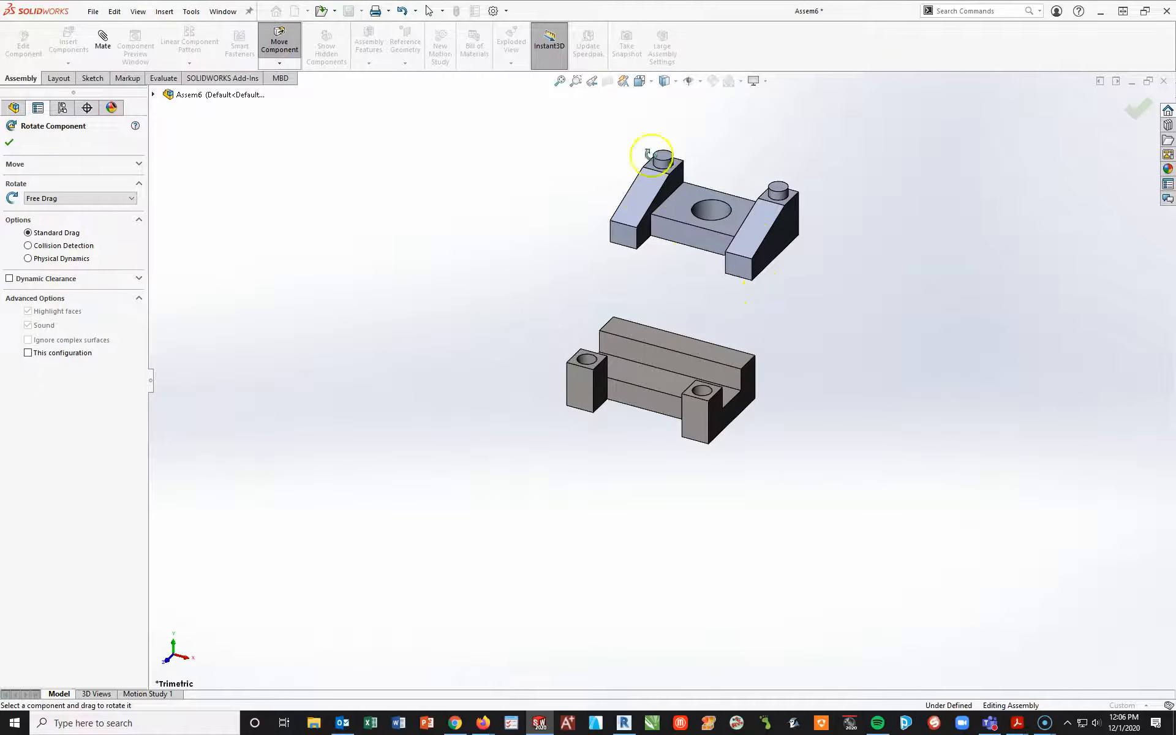
drag(654, 178, 792, 603)
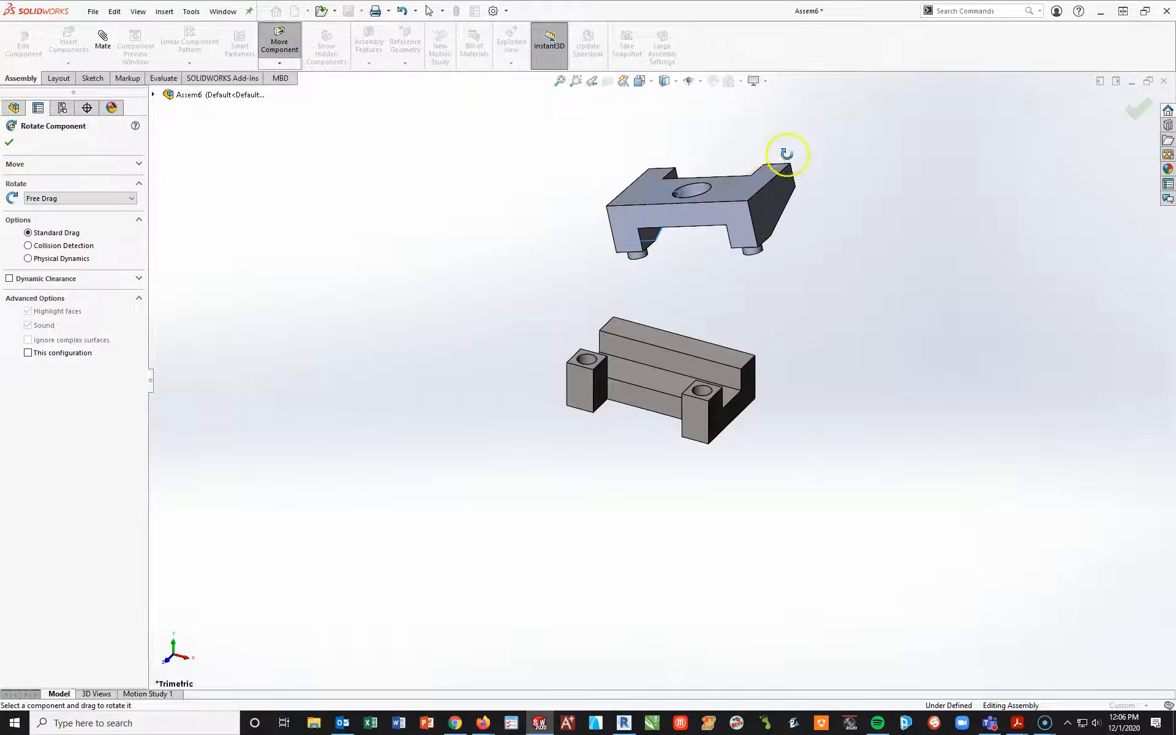
drag(760, 214, 732, 242)
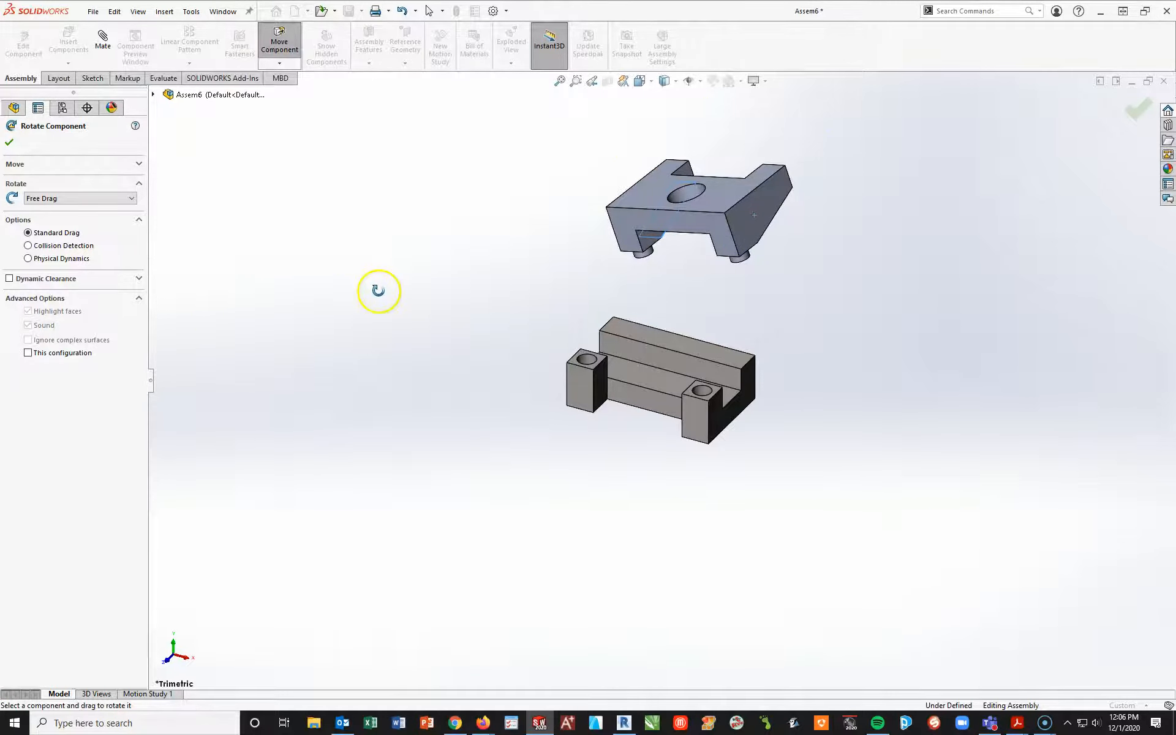
key(Escape)
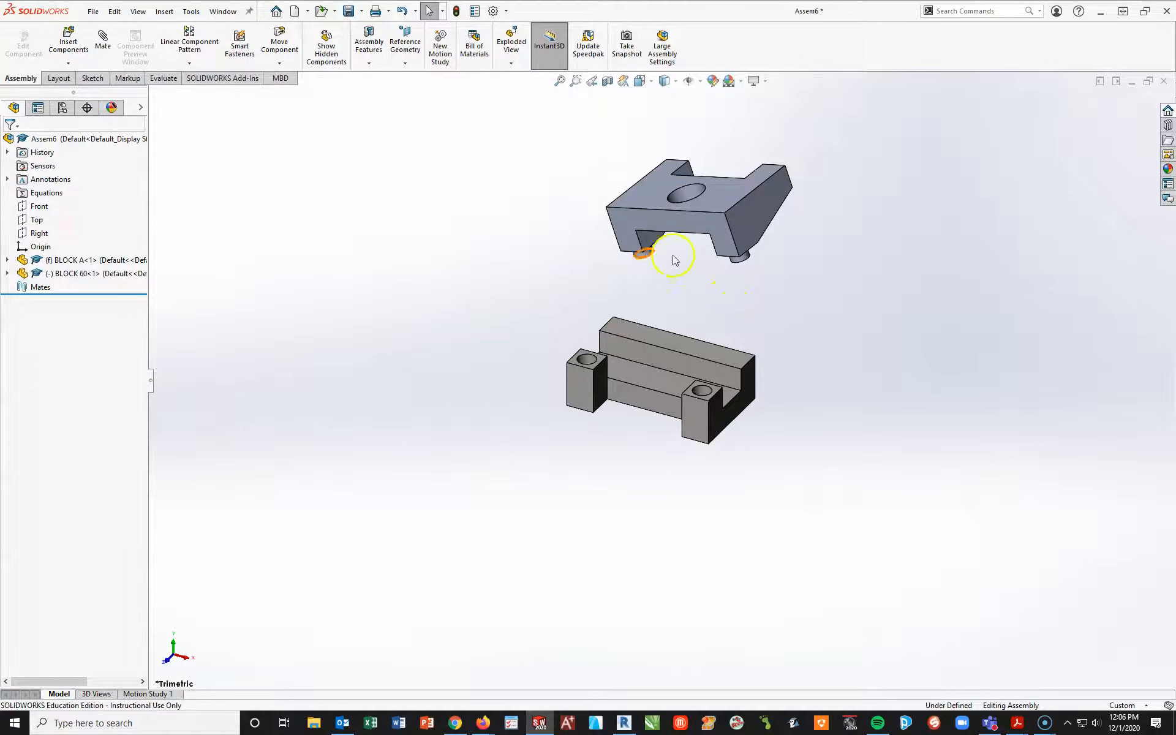
Add a concentric mate between Block 60's left peg and the left hole of Block A.
scroll(625, 336, down, 5)
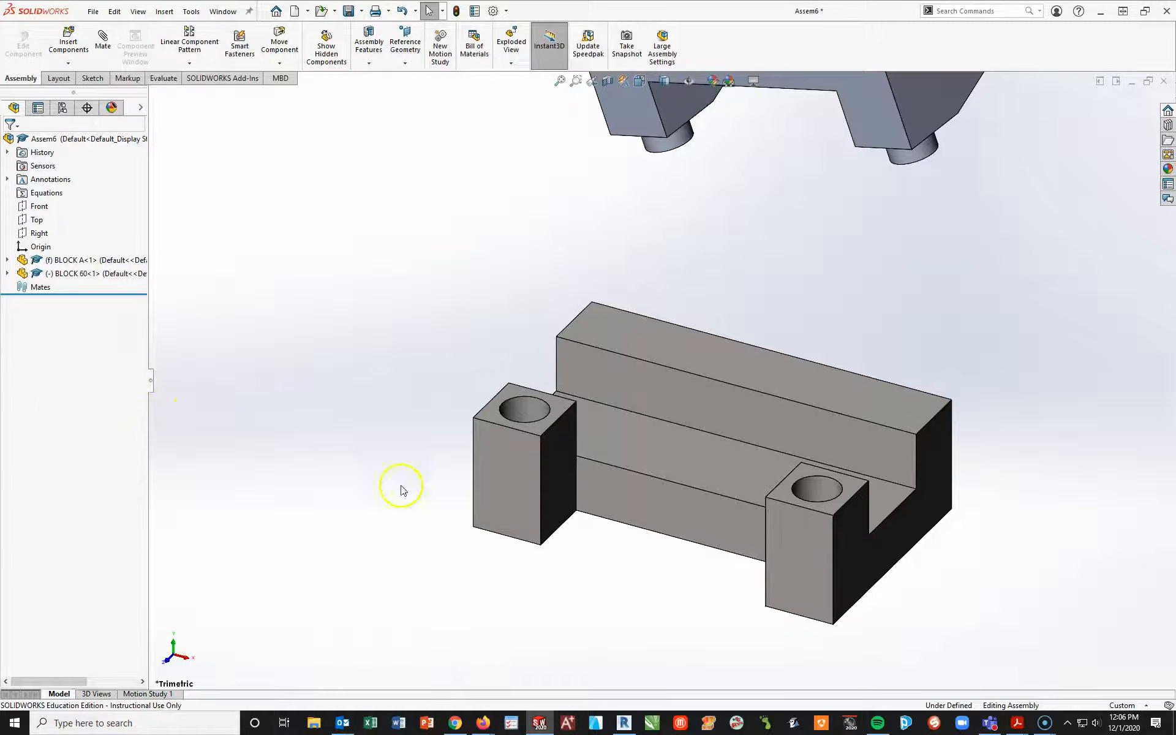
click(108, 46)
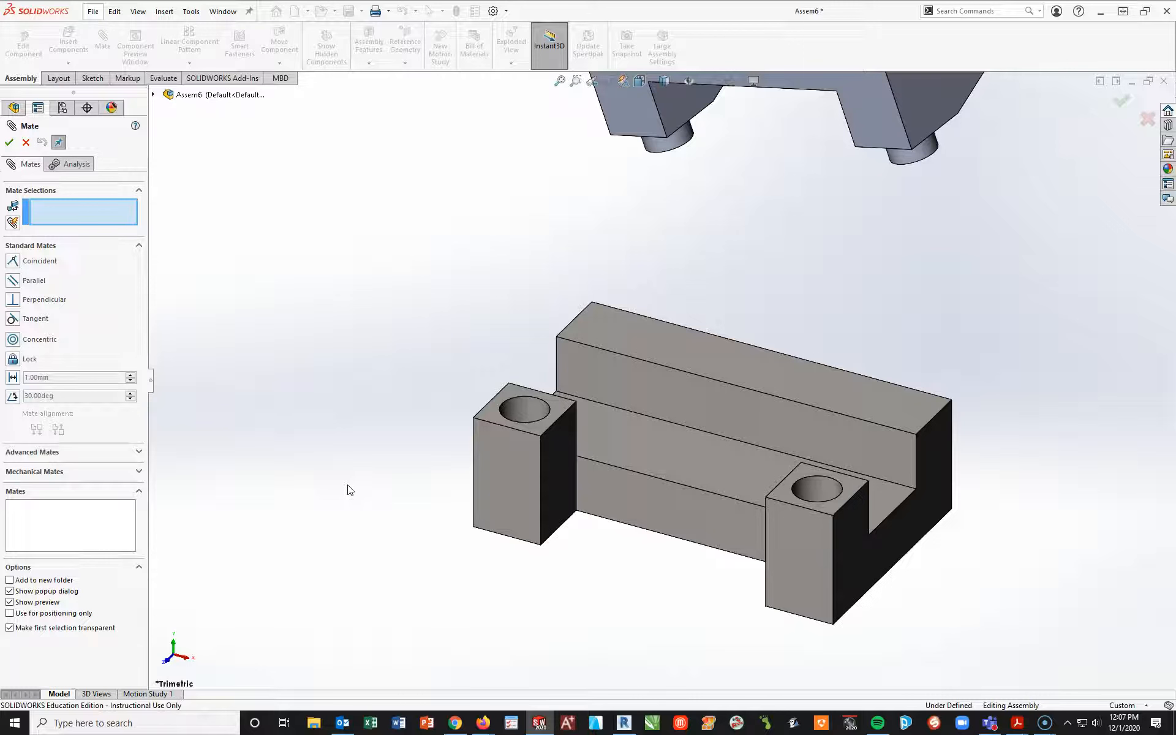
click(677, 138)
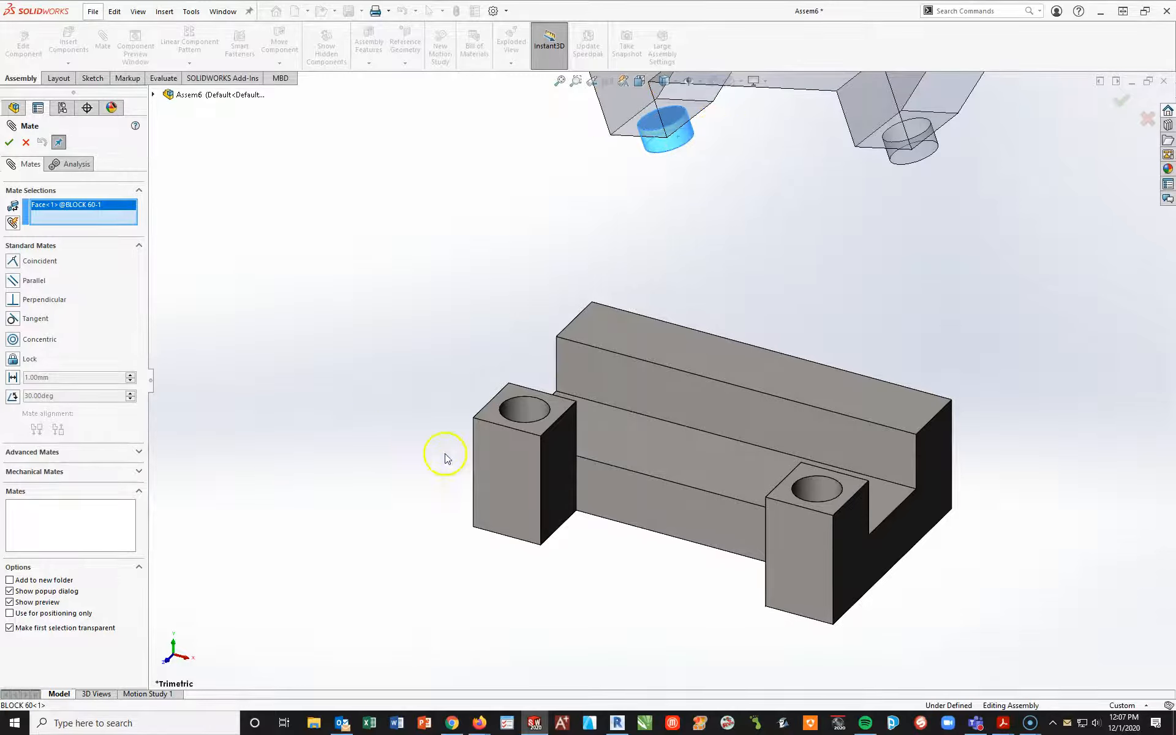
click(528, 409)
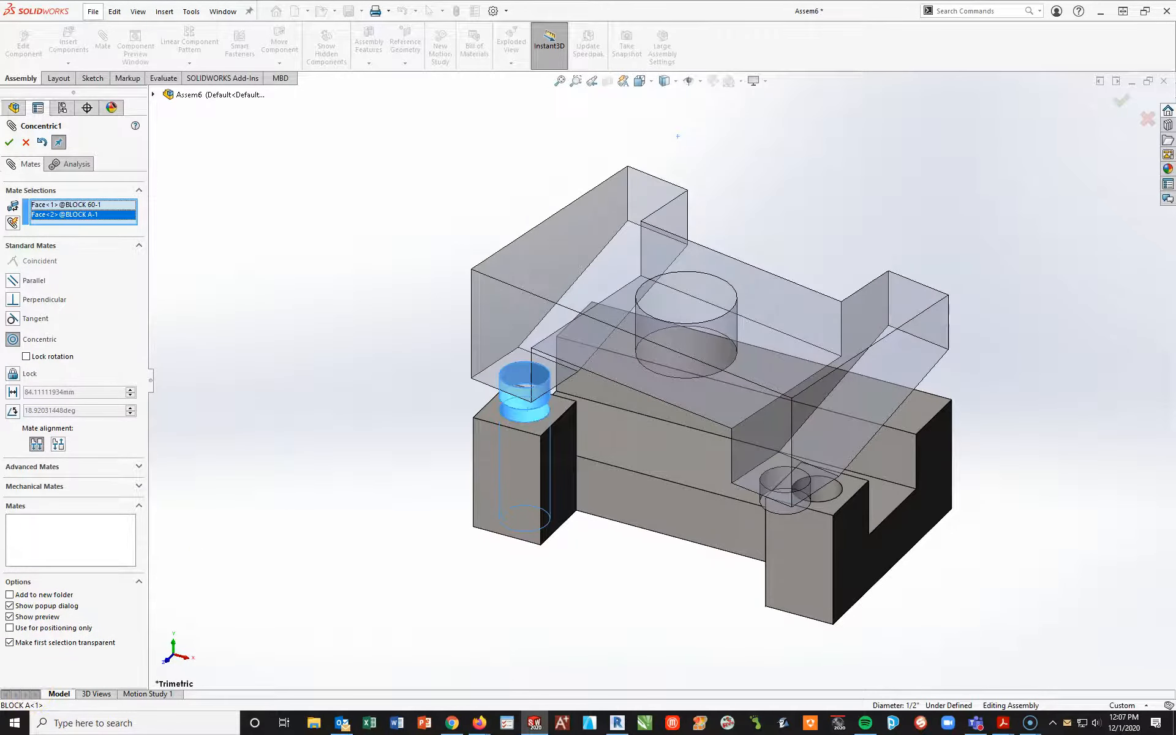
click(8, 143)
Lift Block 60 clear of Block A and mate its right peg concentric with Block A's right hole.
drag(693, 399, 870, 319)
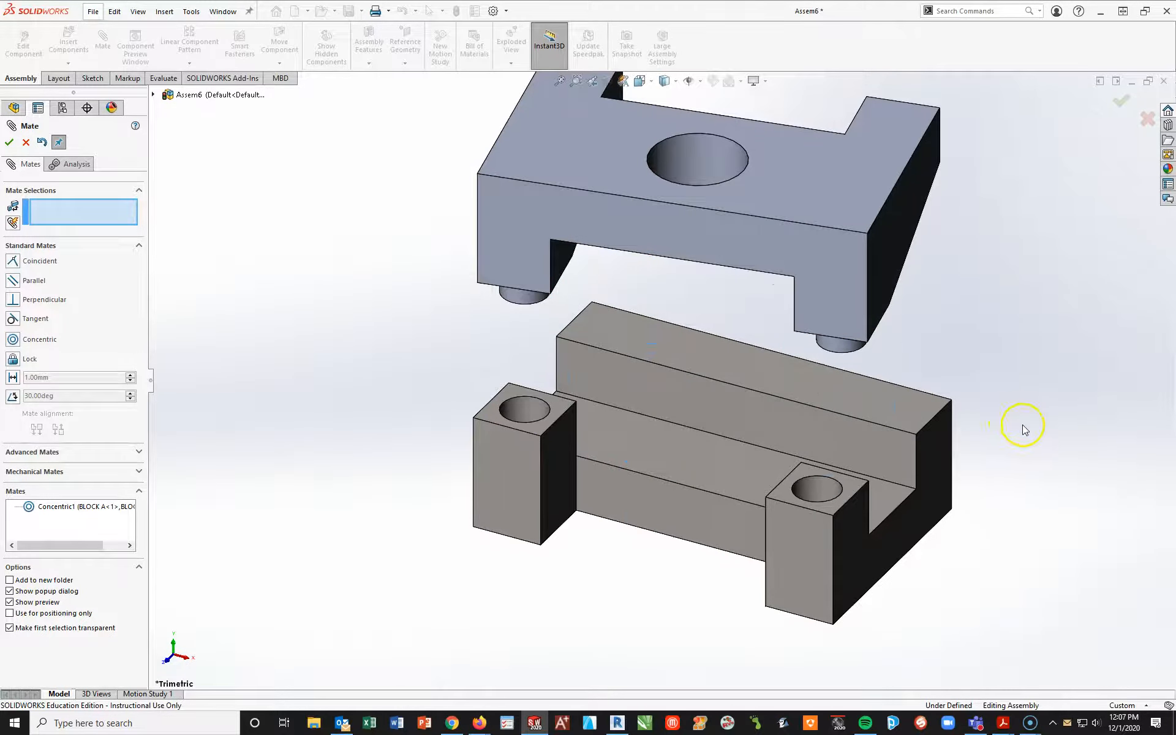
click(845, 346)
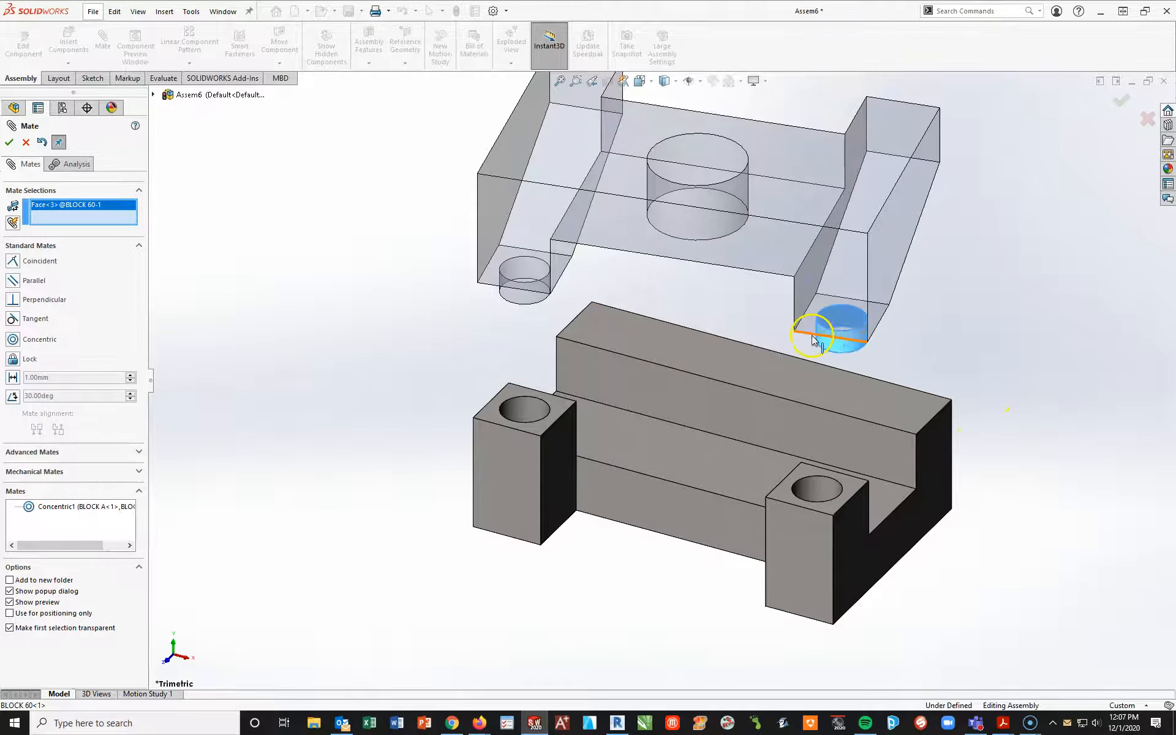
click(813, 493)
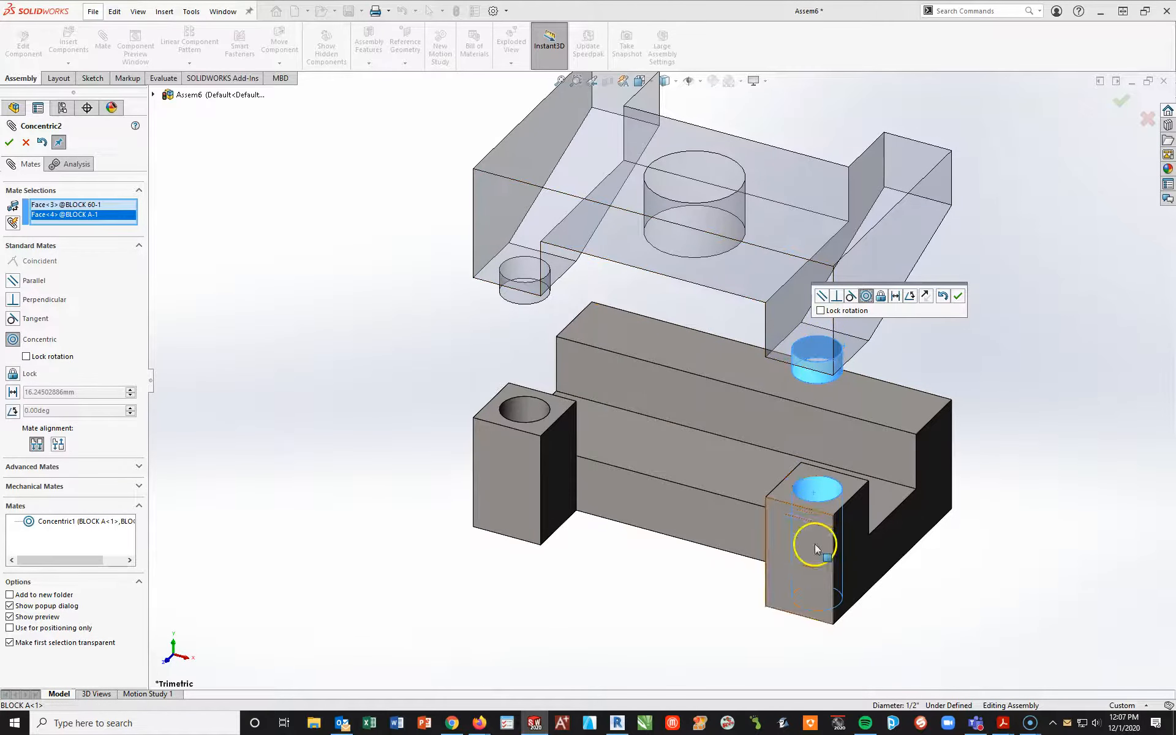
click(9, 143)
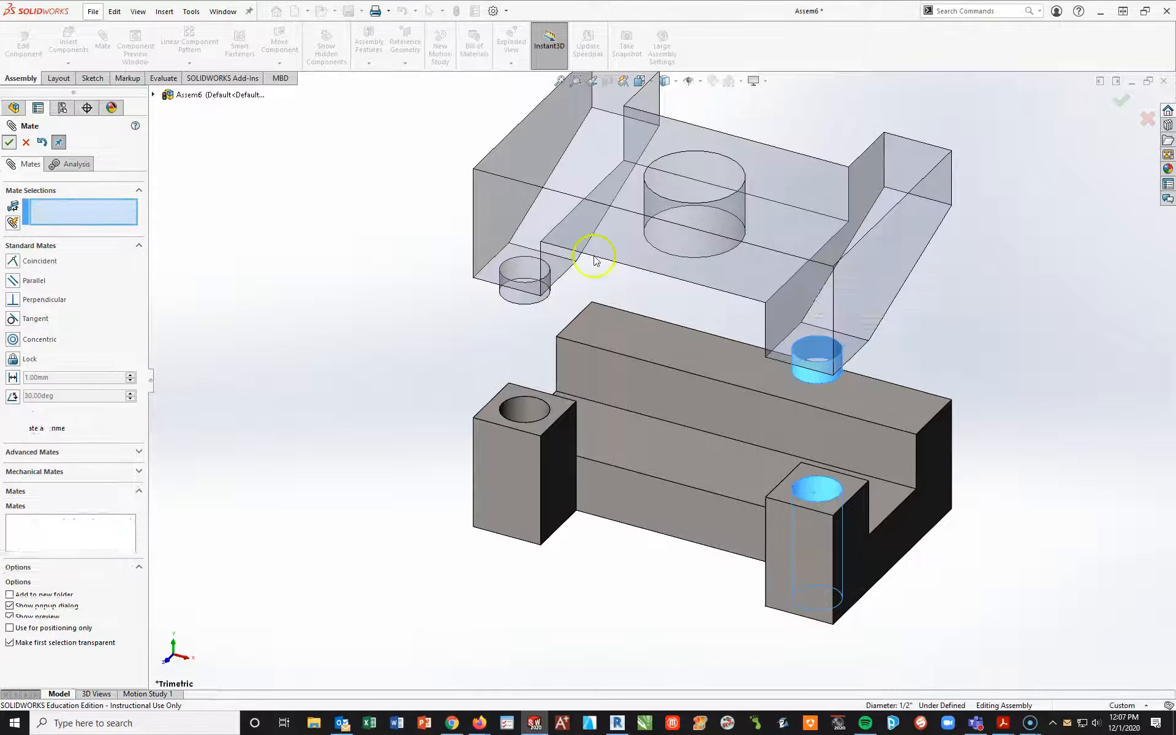
Add a coincident mate between the face around Block 60's left peg and the top face of Block A's left post.
drag(728, 356, 652, 324)
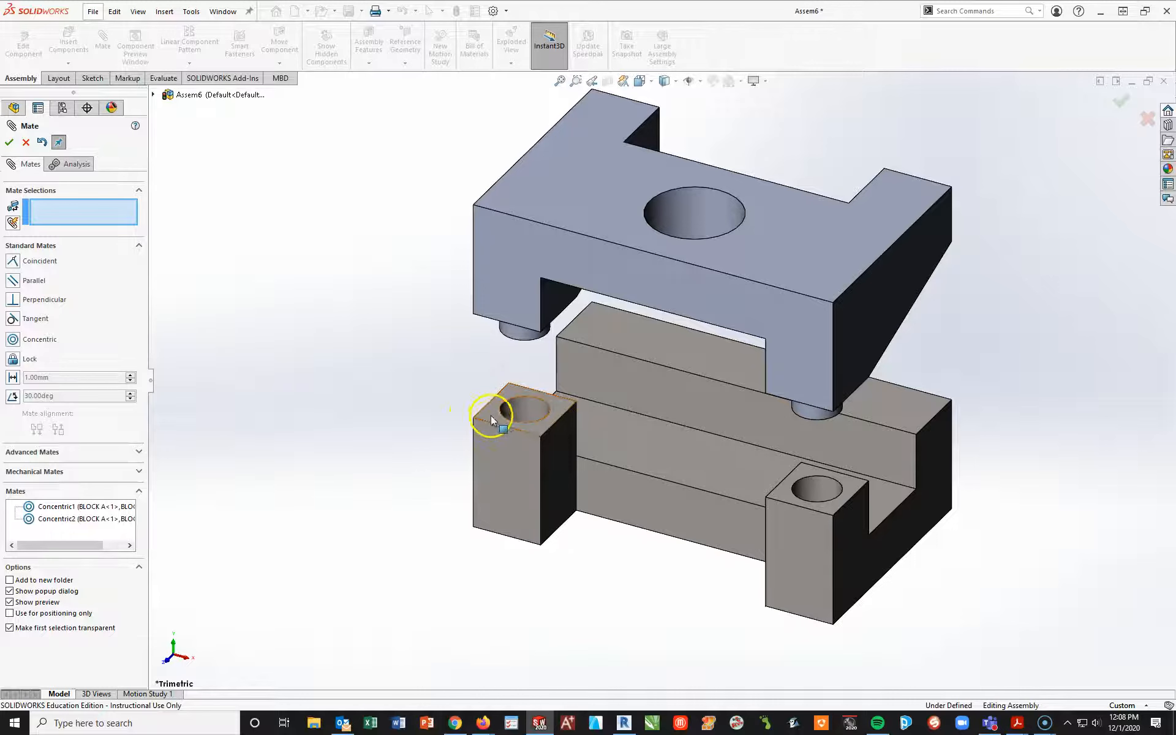
middle_drag(578, 499, 561, 259)
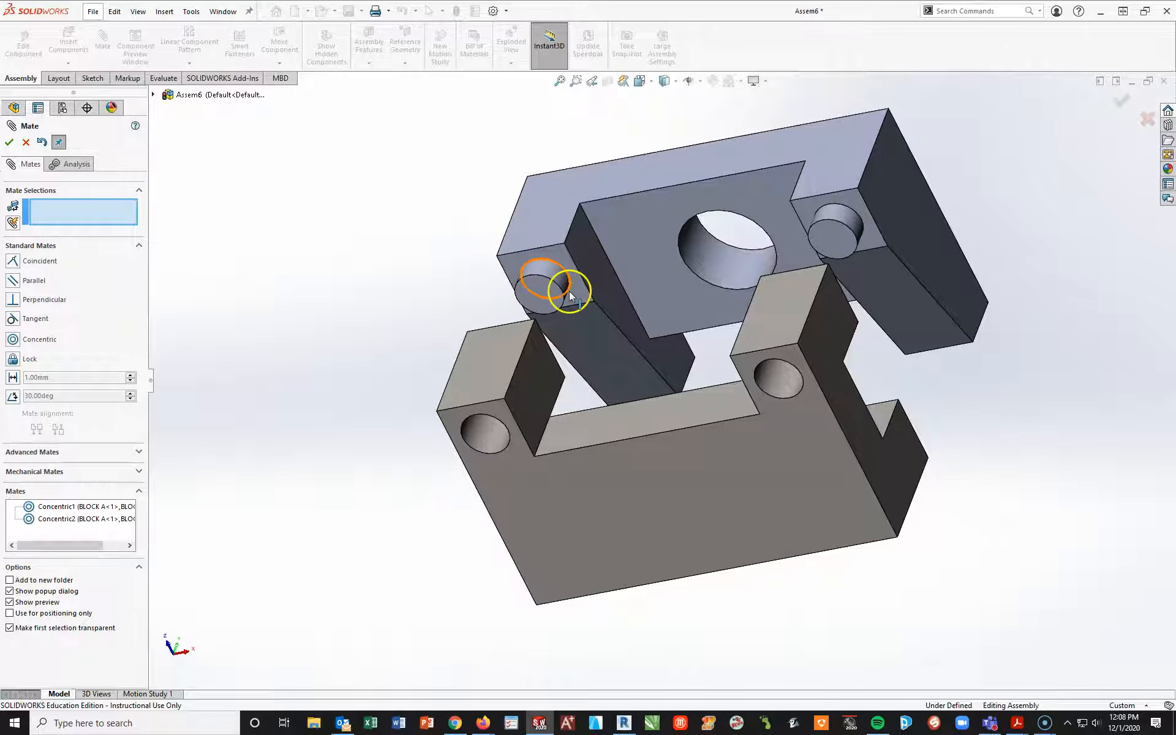
click(526, 270)
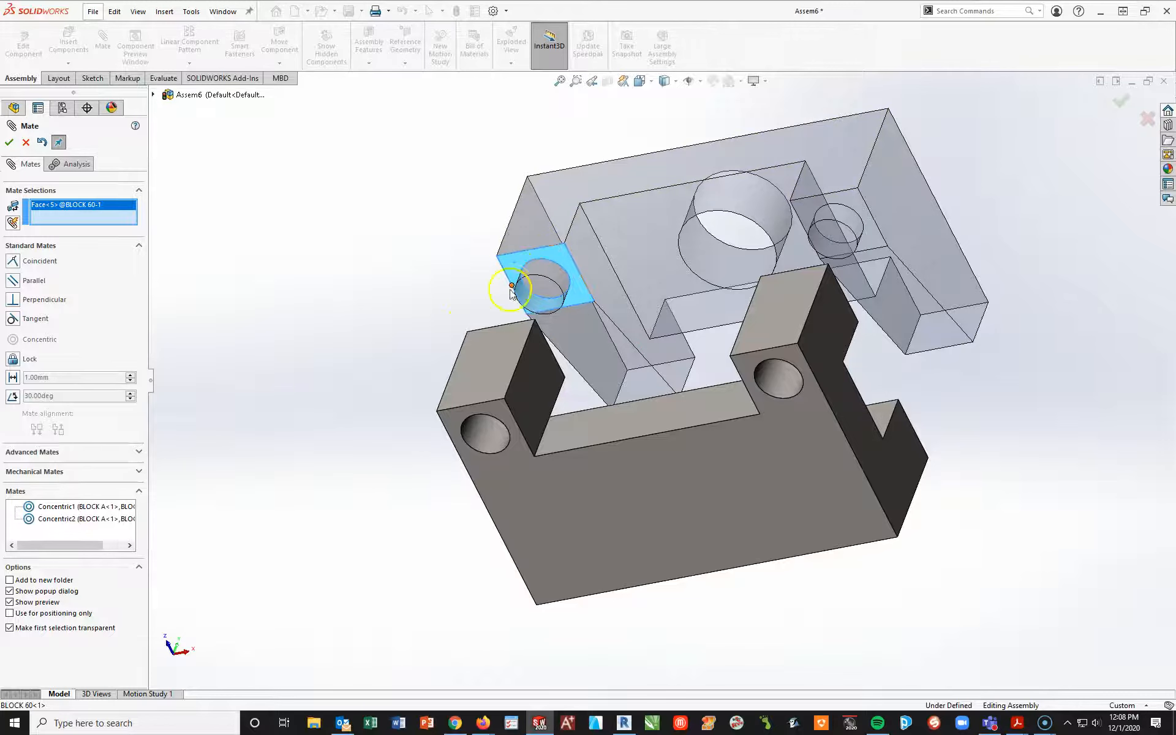
middle_drag(465, 307, 401, 555)
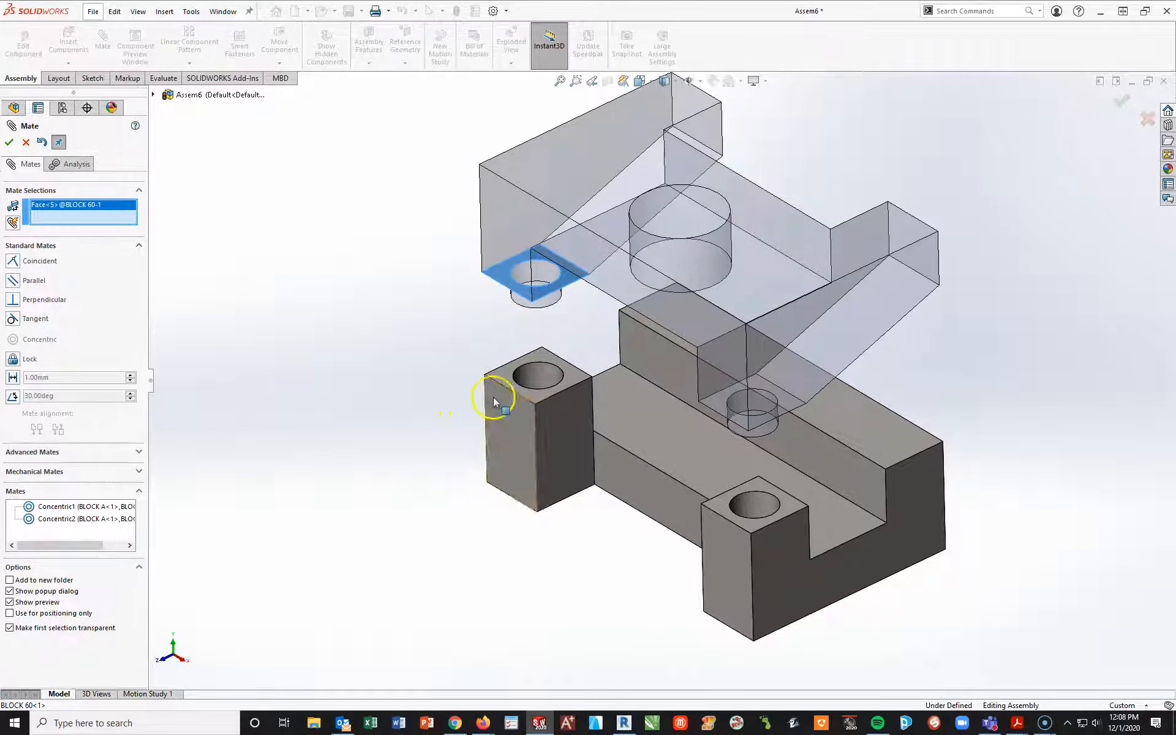
click(506, 380)
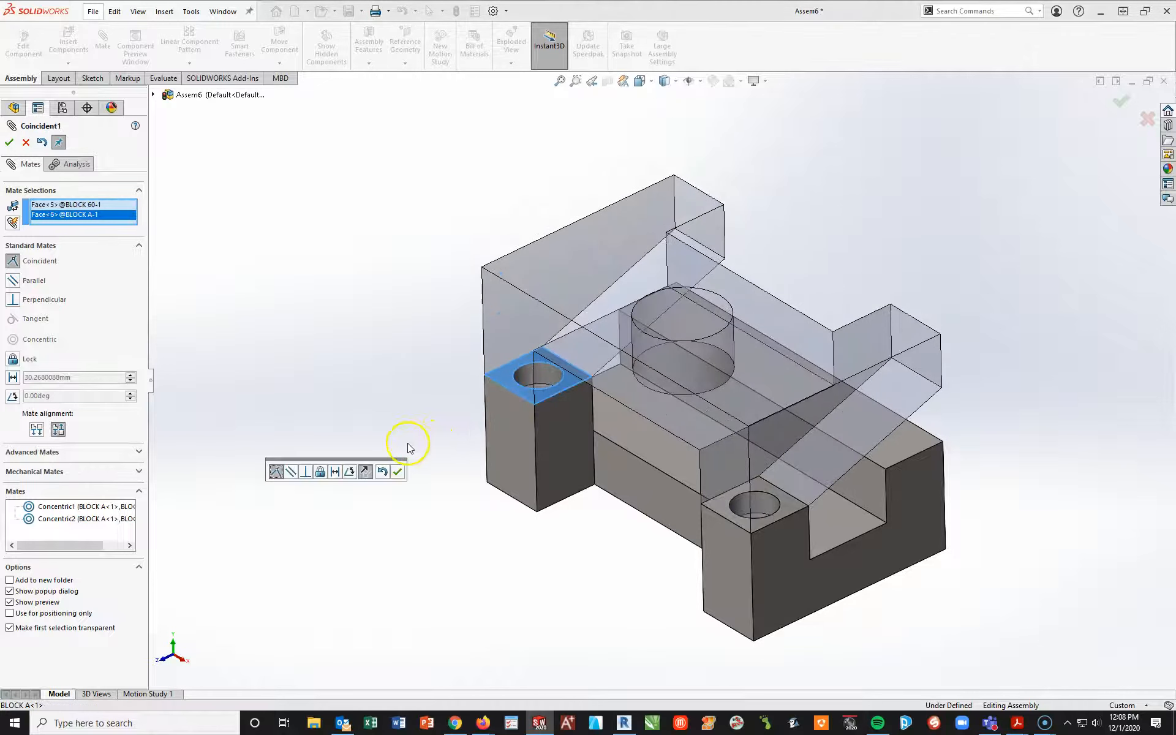
click(8, 143)
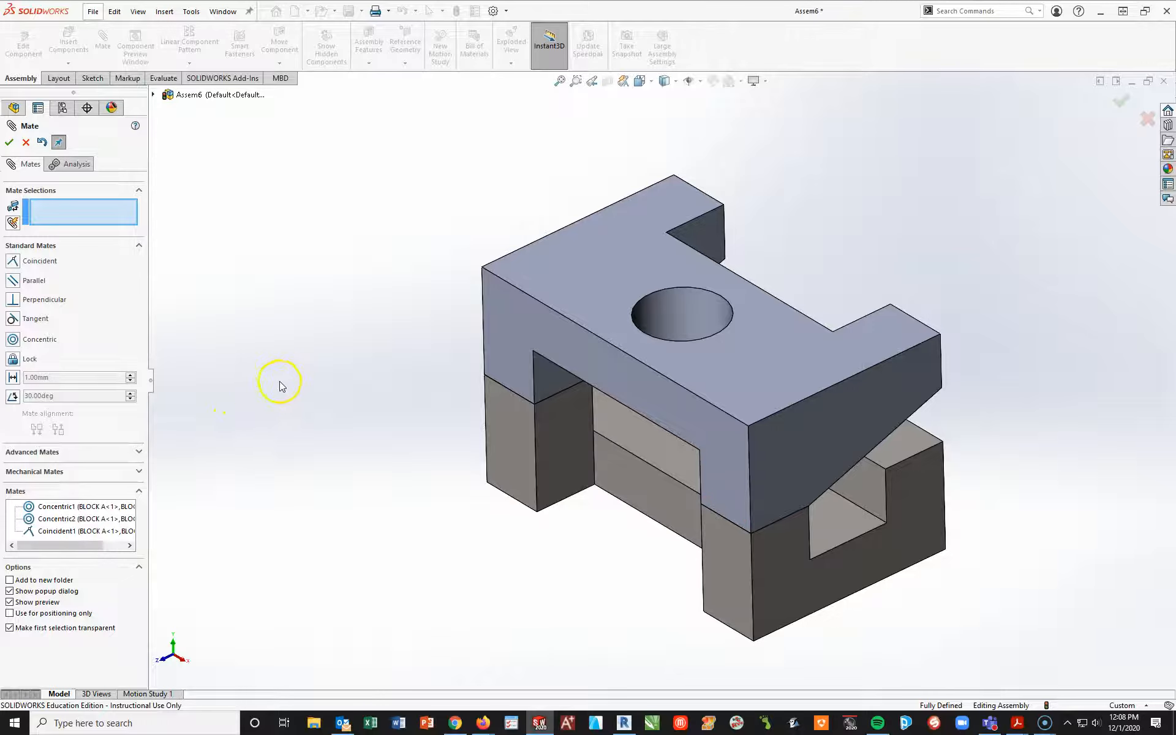
click(10, 143)
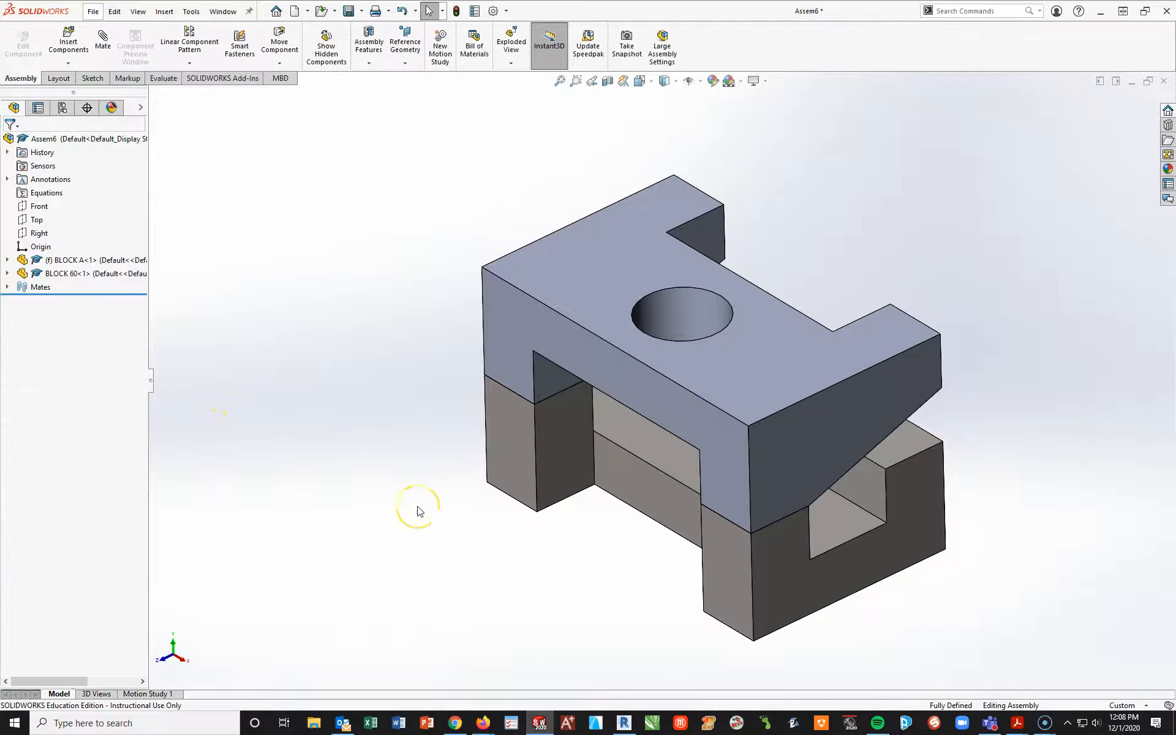
Turn off the View Selector cube and orient the assembly to the trimetric view.
key(ctrl+space)
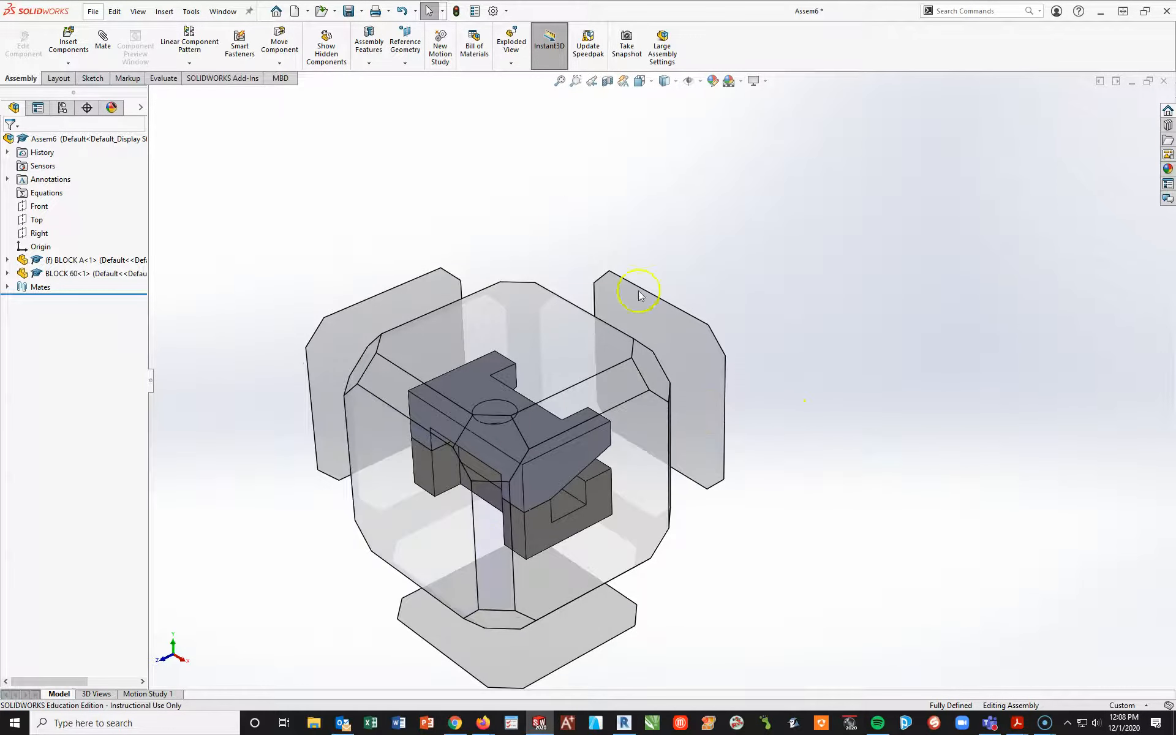
key(space)
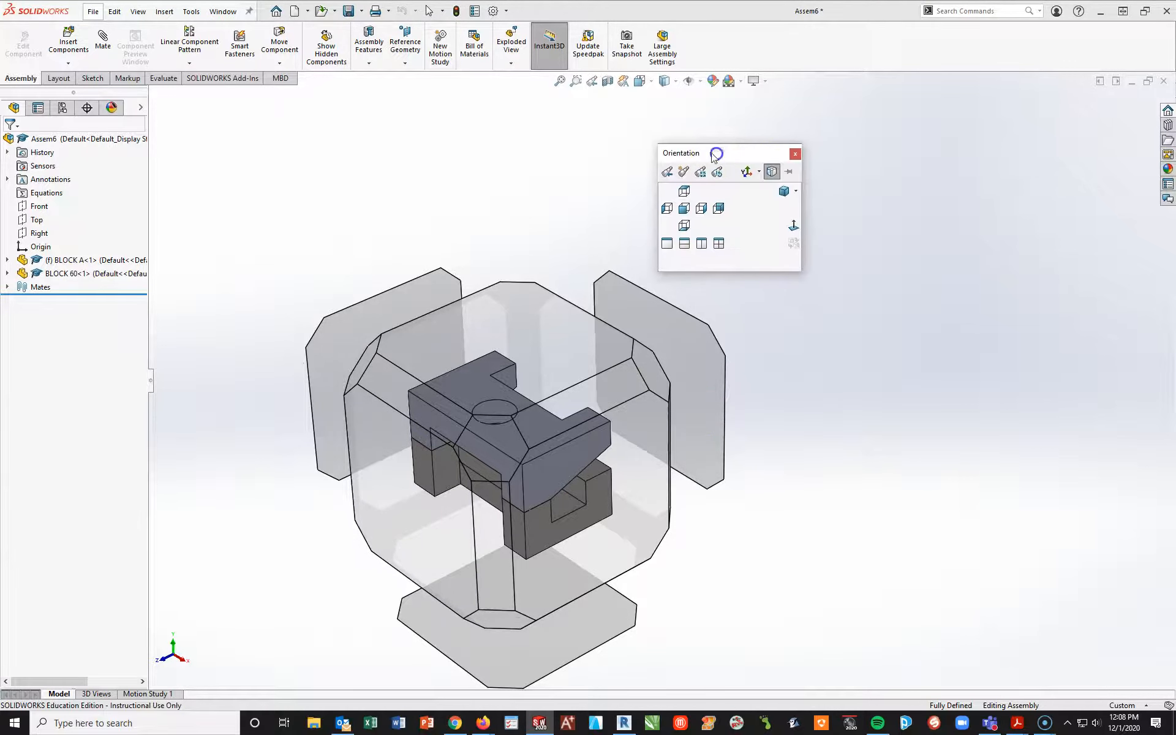
click(772, 172)
click(783, 192)
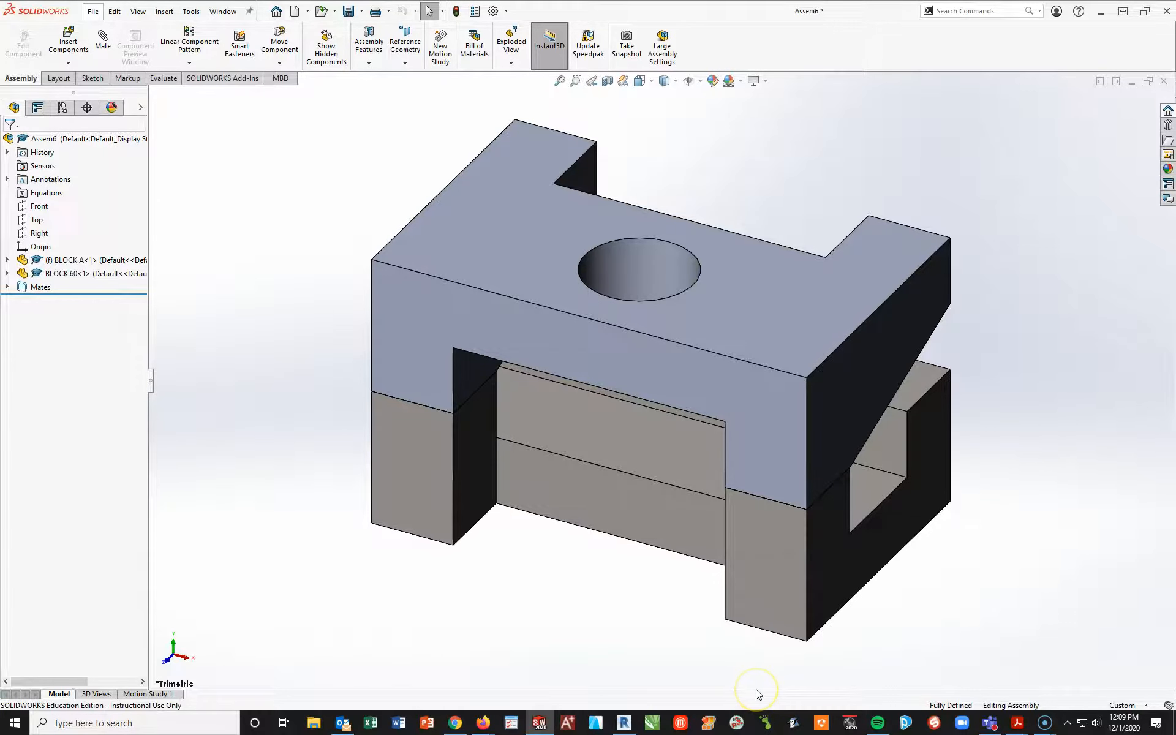
Save the assembly as "Block A_Block 60 Assembly" in the Tech Ed 1 folder.
key(ctrl+s)
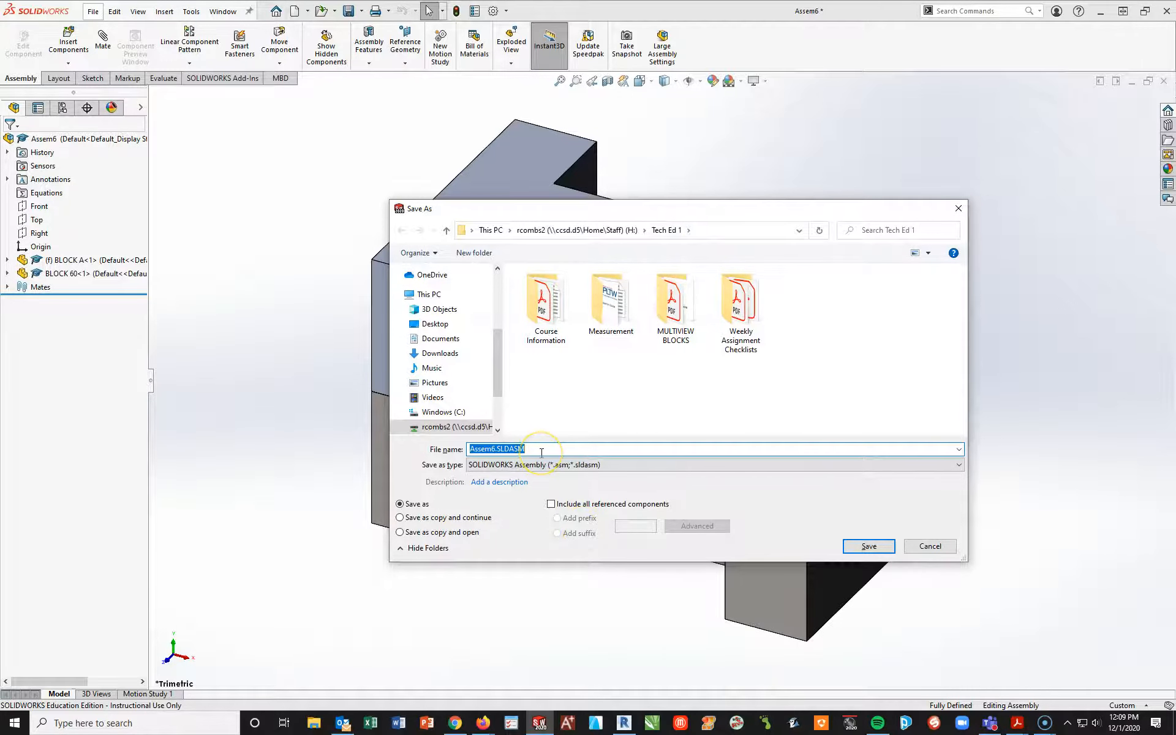
text(Block A)
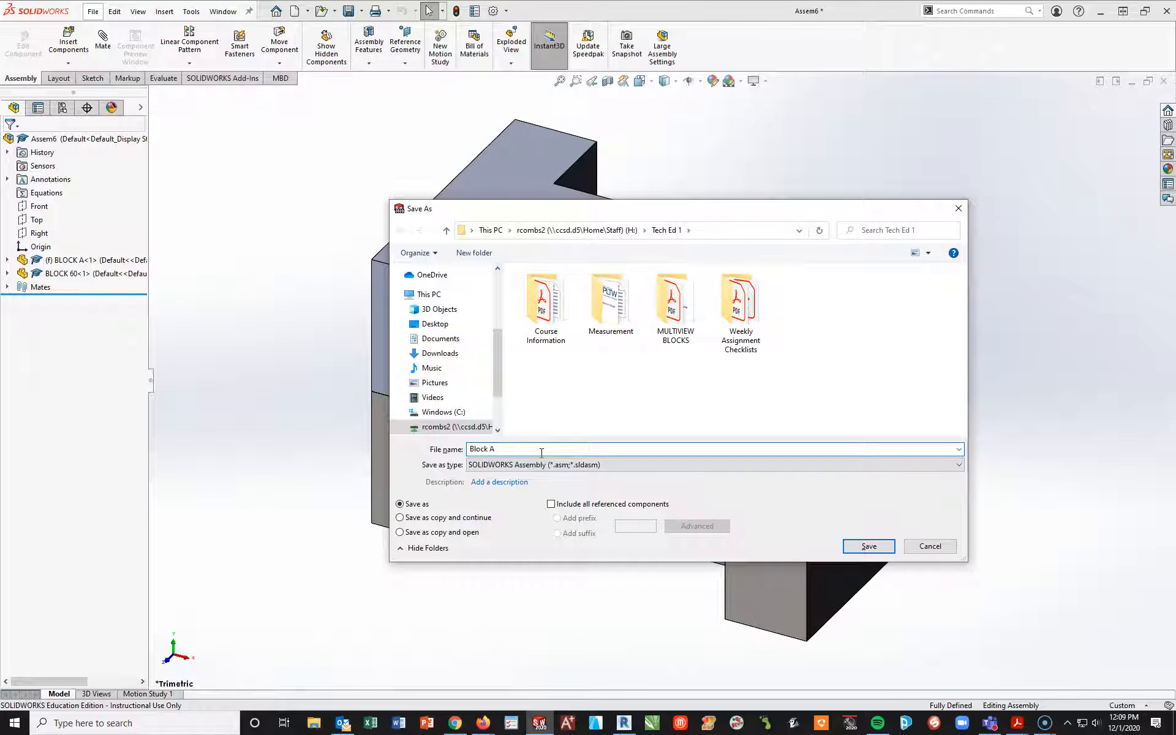
text(_Block 60 Assembly)
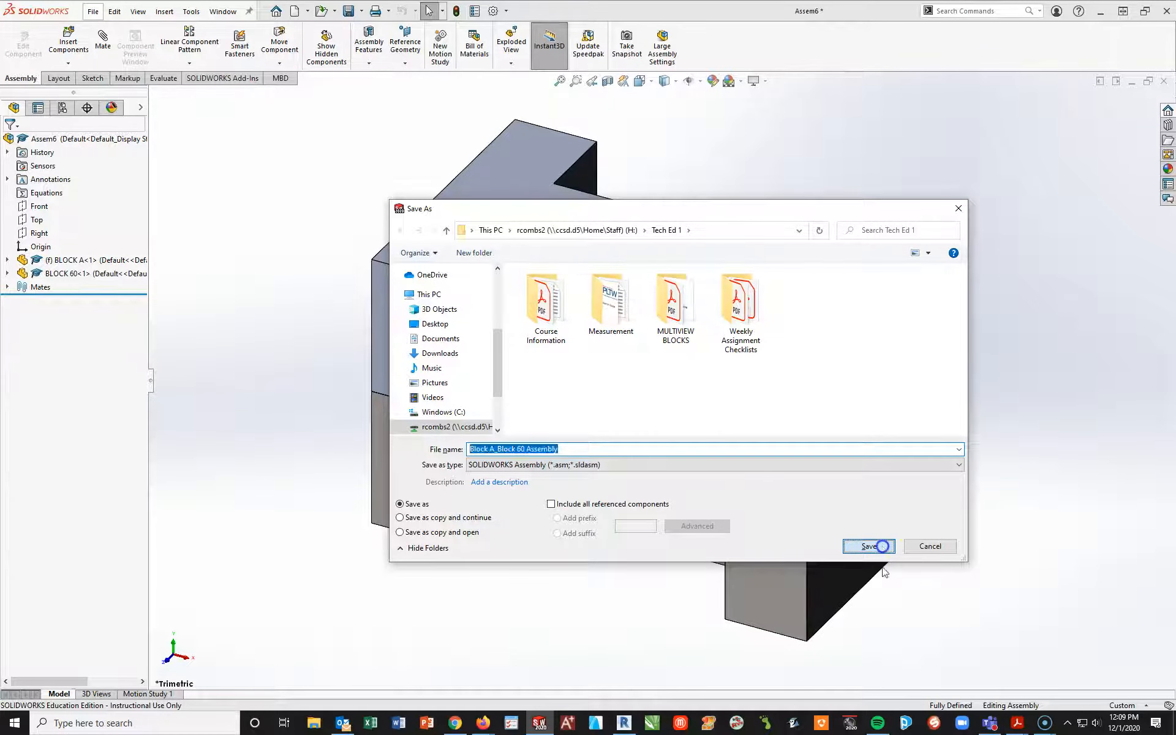
click(870, 546)
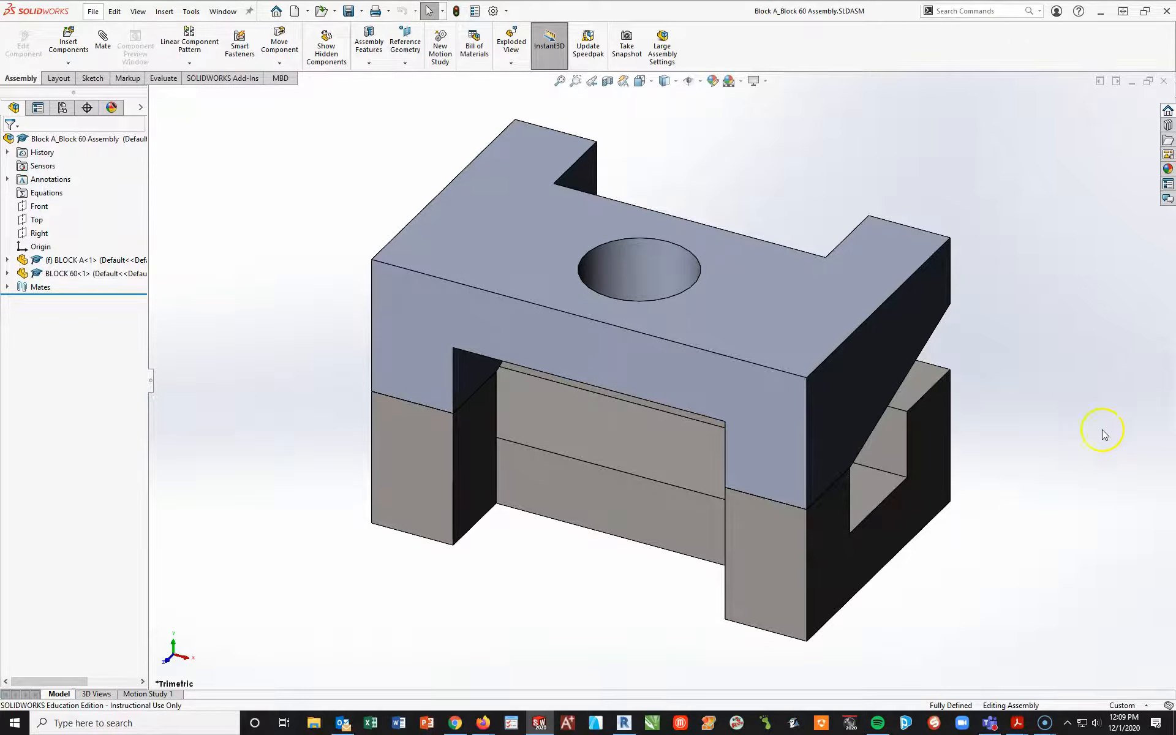
Create a new drawing from the GHS A INCHFraction template.
click(293, 10)
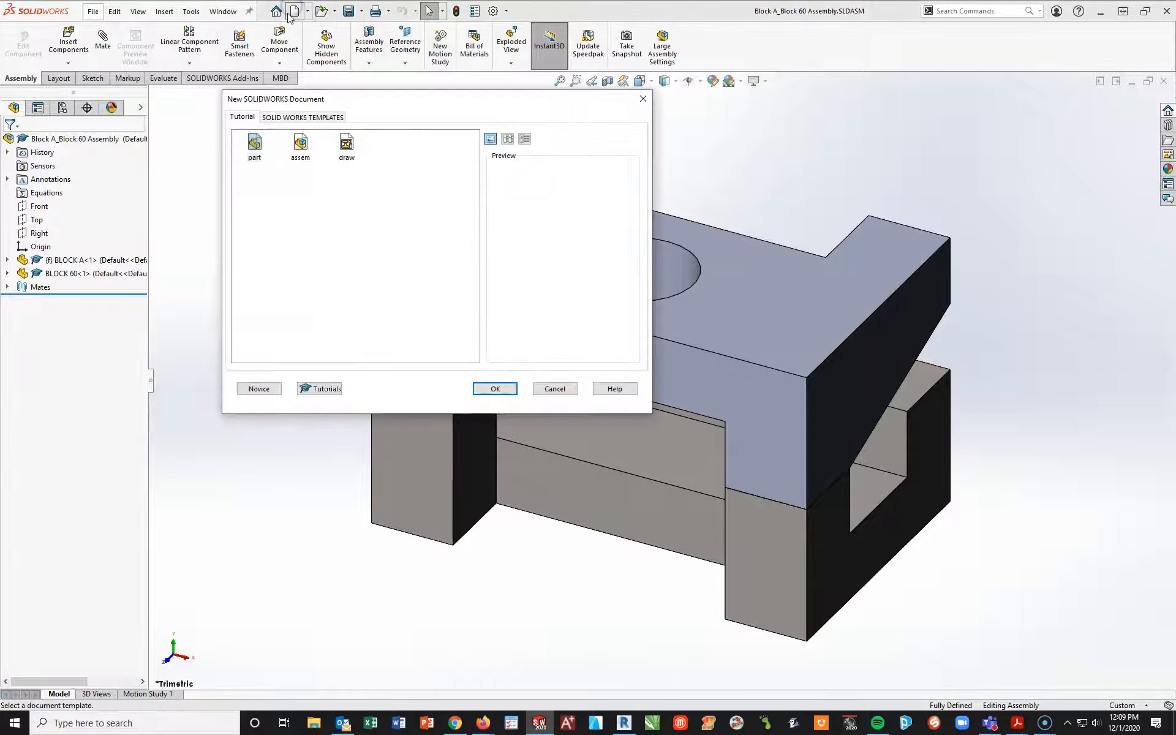
click(310, 118)
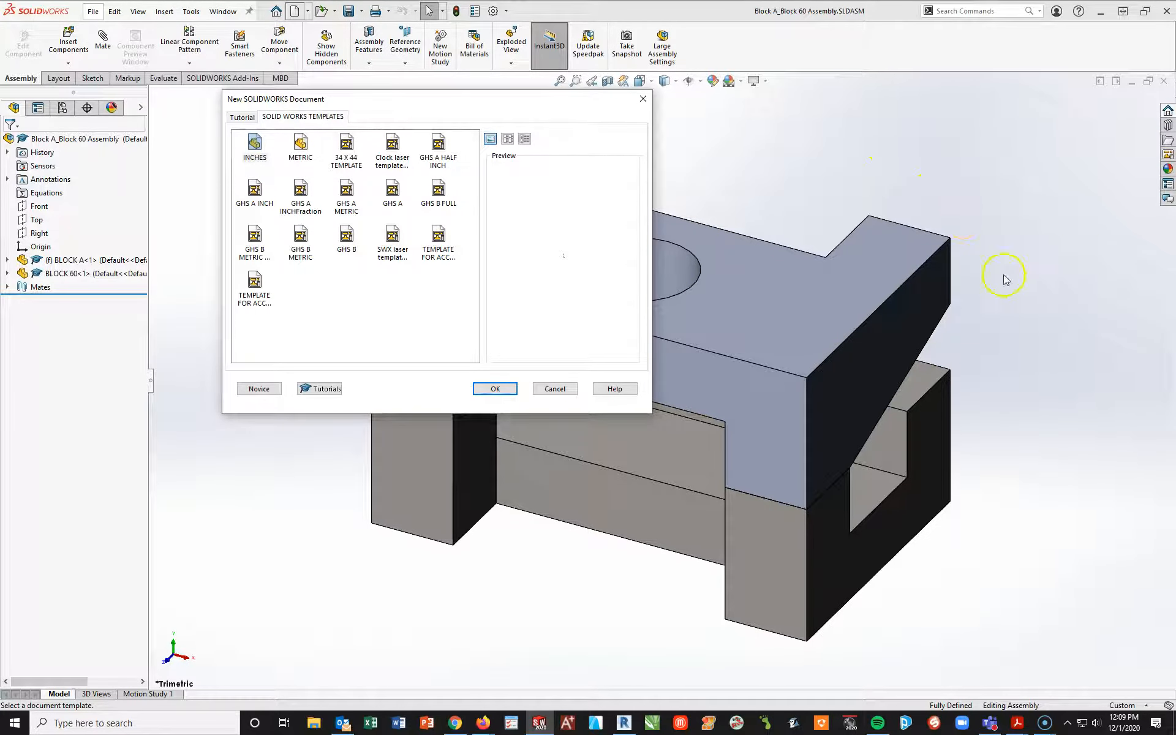
click(309, 197)
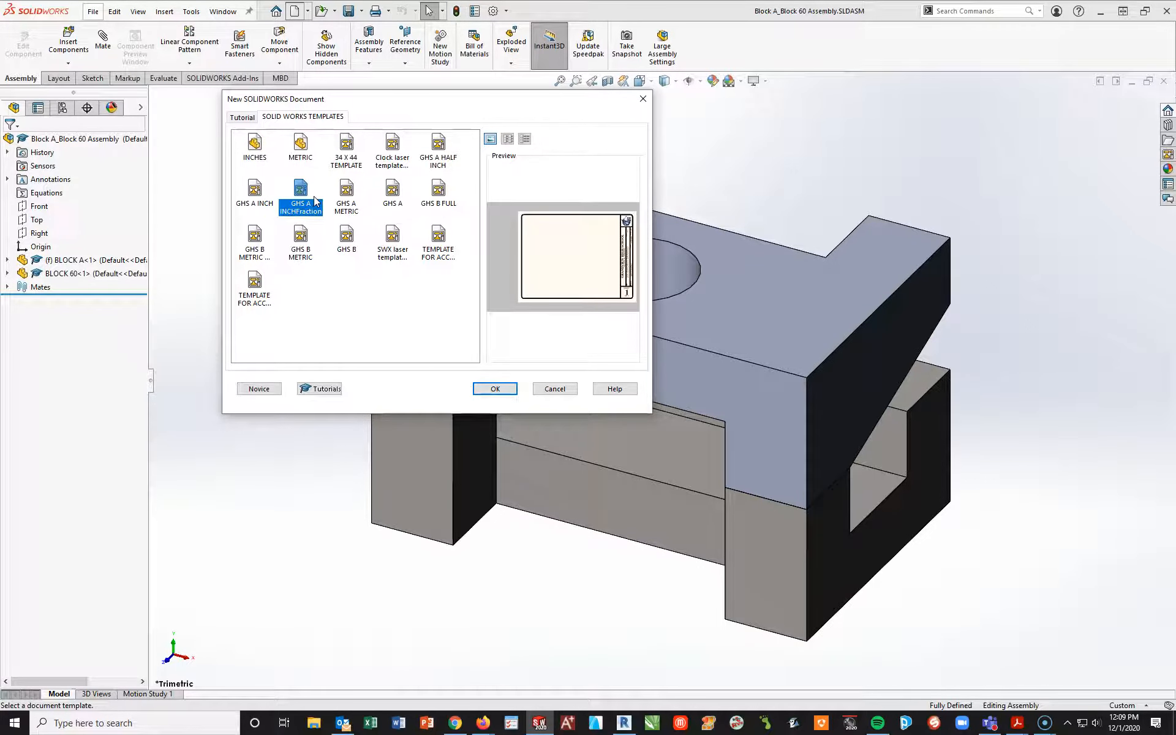
click(497, 390)
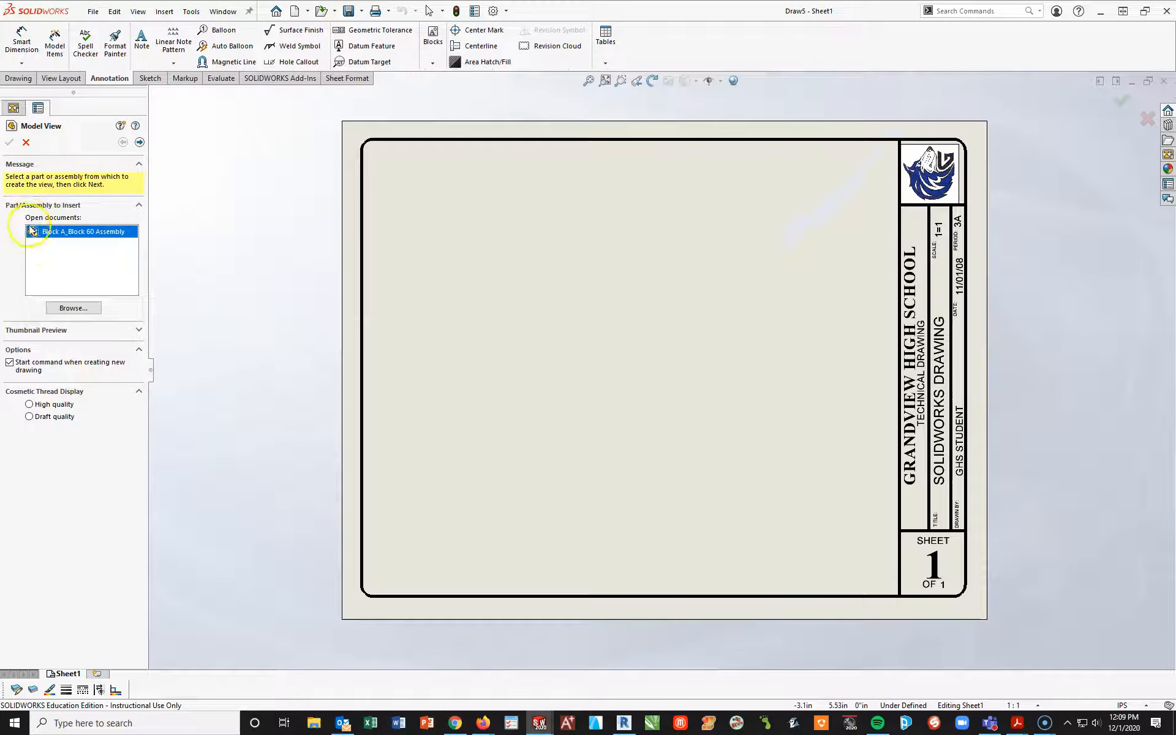
Place a front view of Block A_Block 60 Assembly in the sheet's lower left, with hidden lines visible and a custom scale of 1:1.
double_click(76, 232)
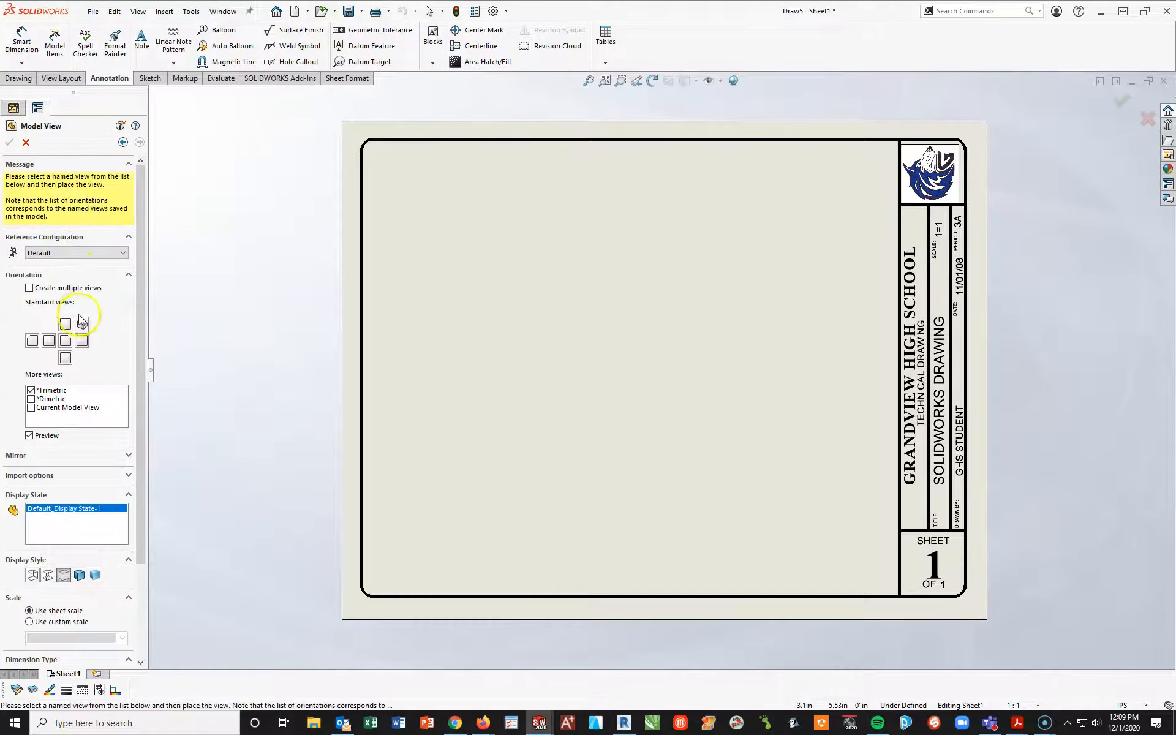
click(65, 342)
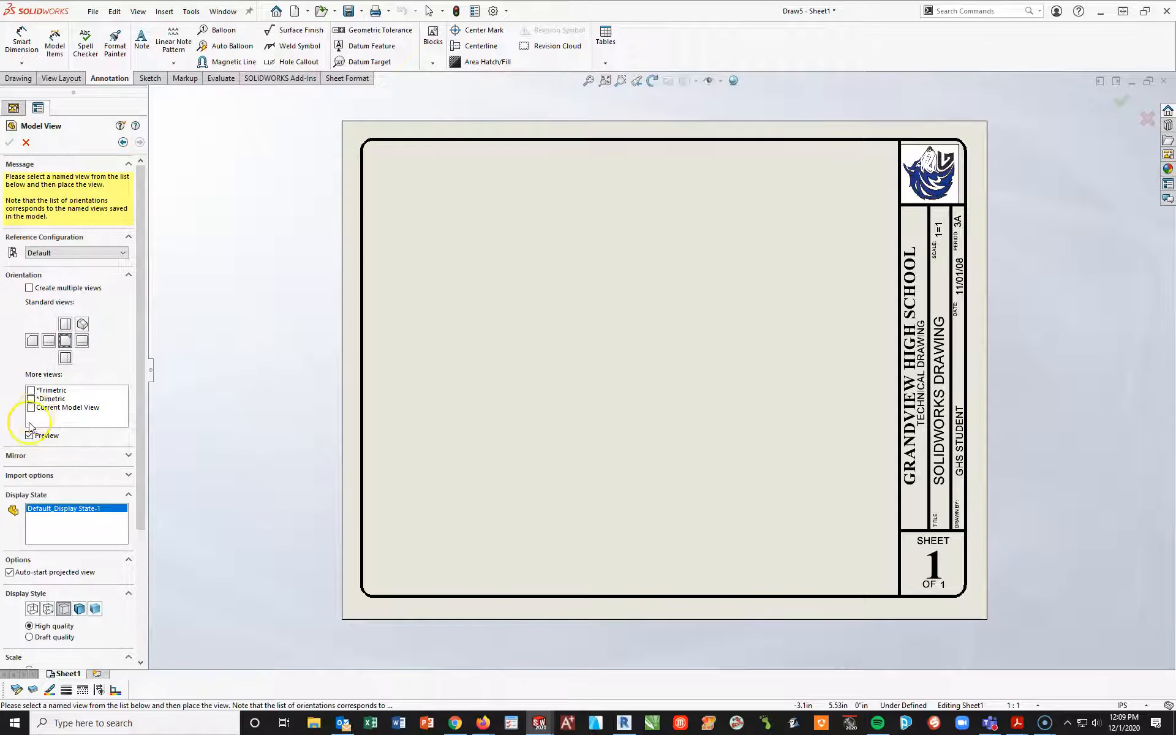
click(48, 610)
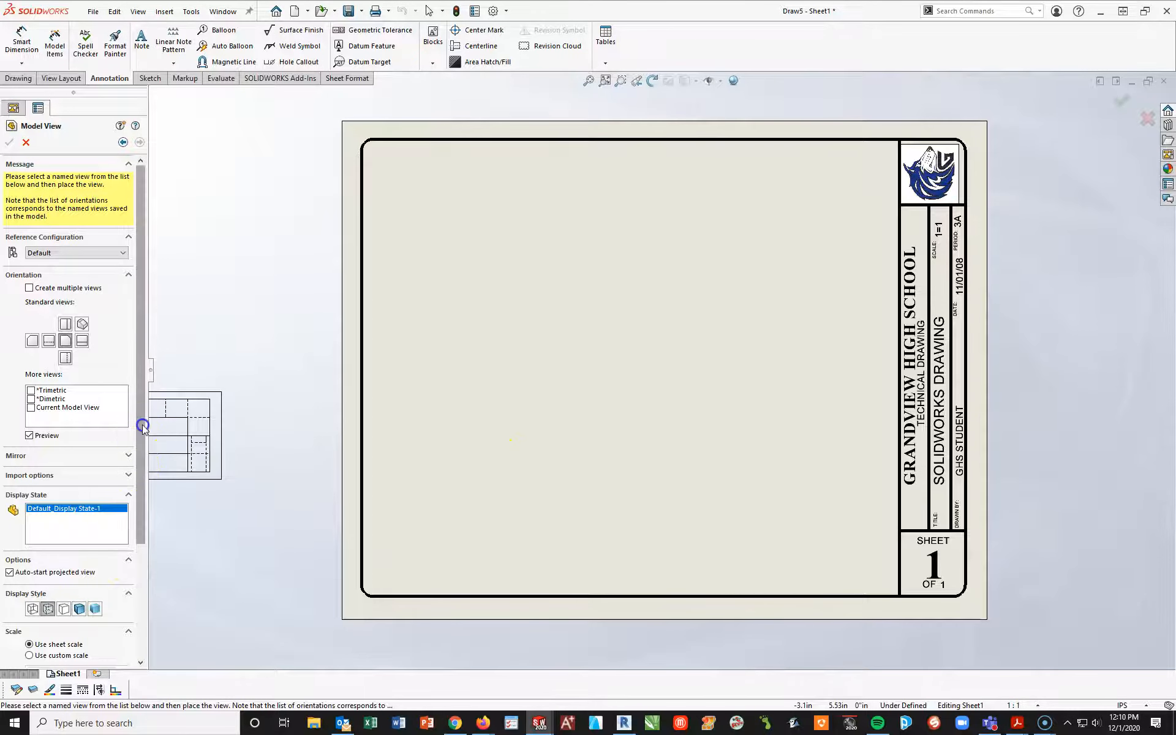
scroll(142, 427, down, 5)
click(30, 522)
click(122, 537)
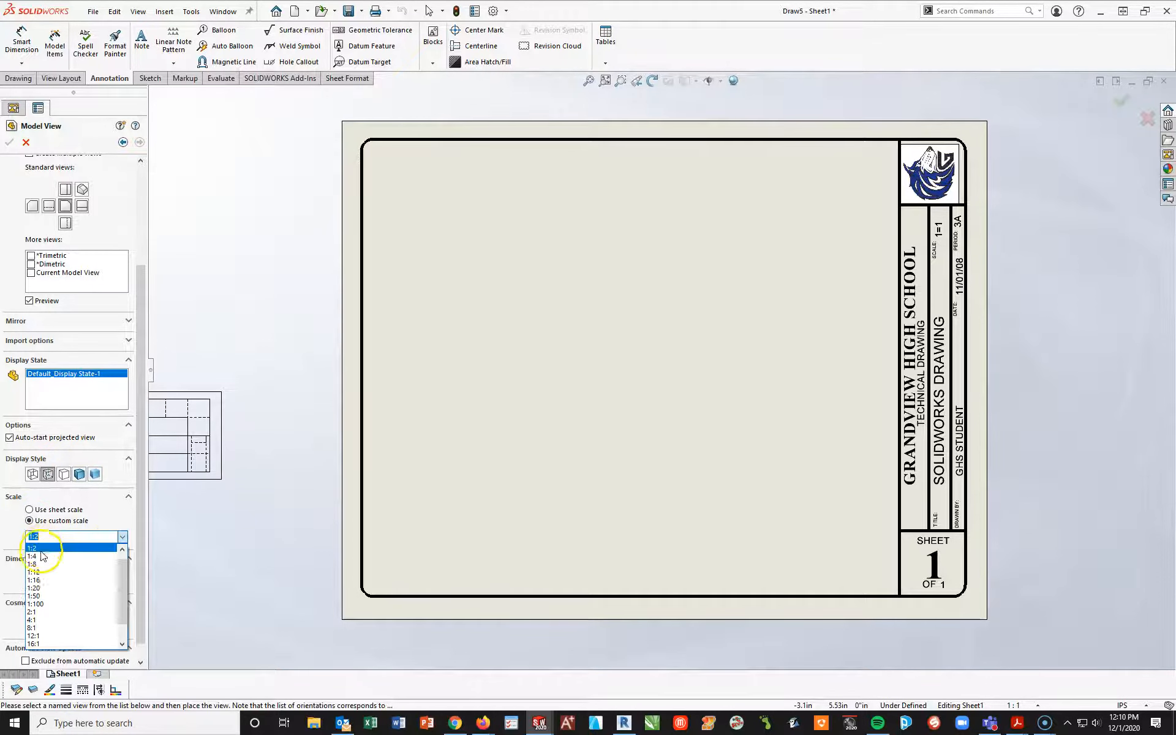
scroll(41, 555, up, 1)
click(35, 548)
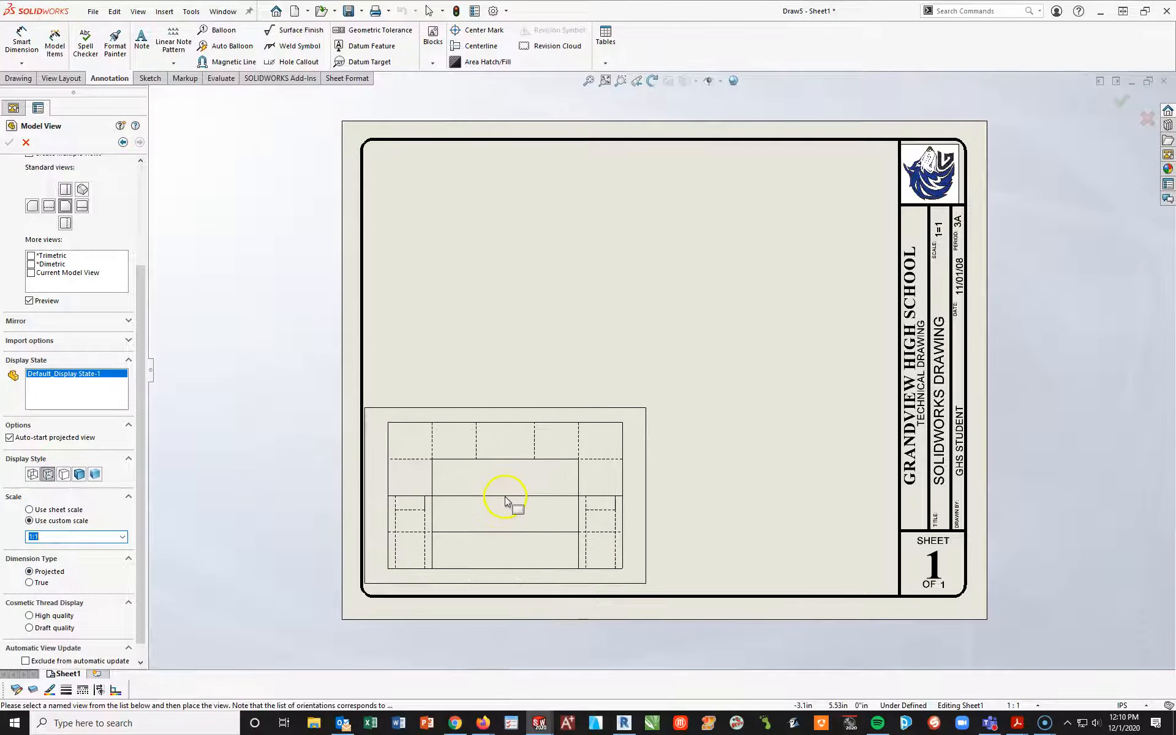
click(521, 499)
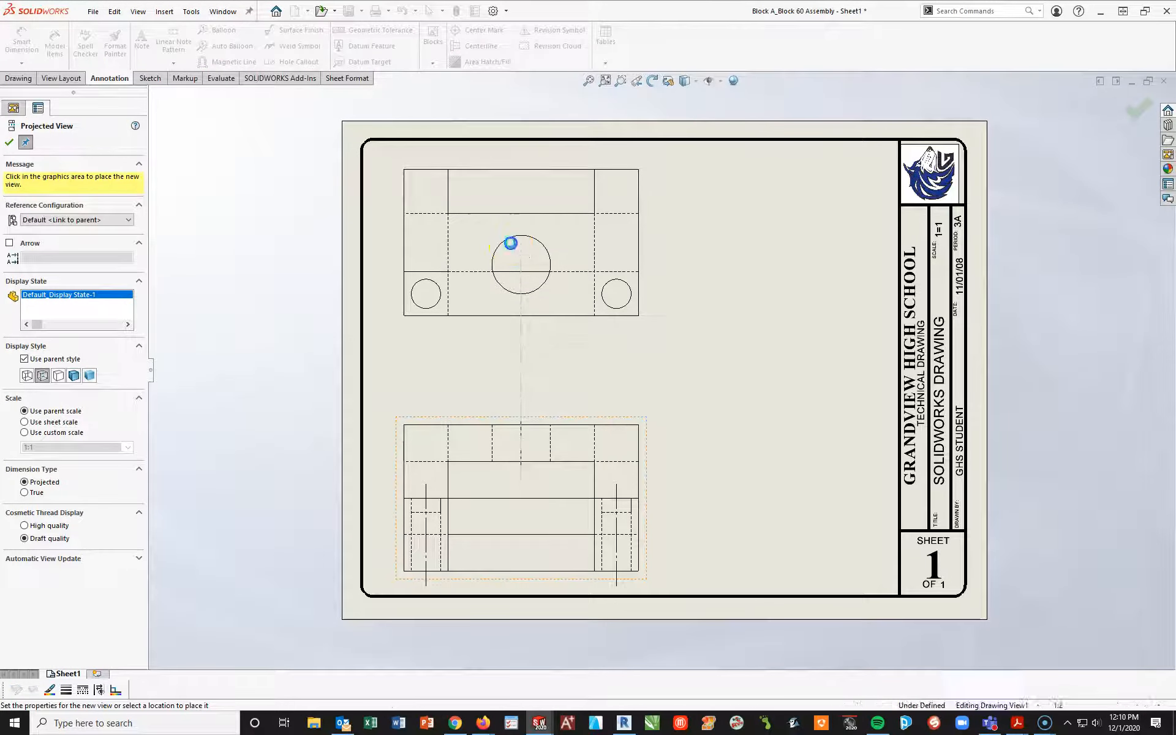
Project top, right-side and isometric views from the front view onto the sheet.
click(809, 514)
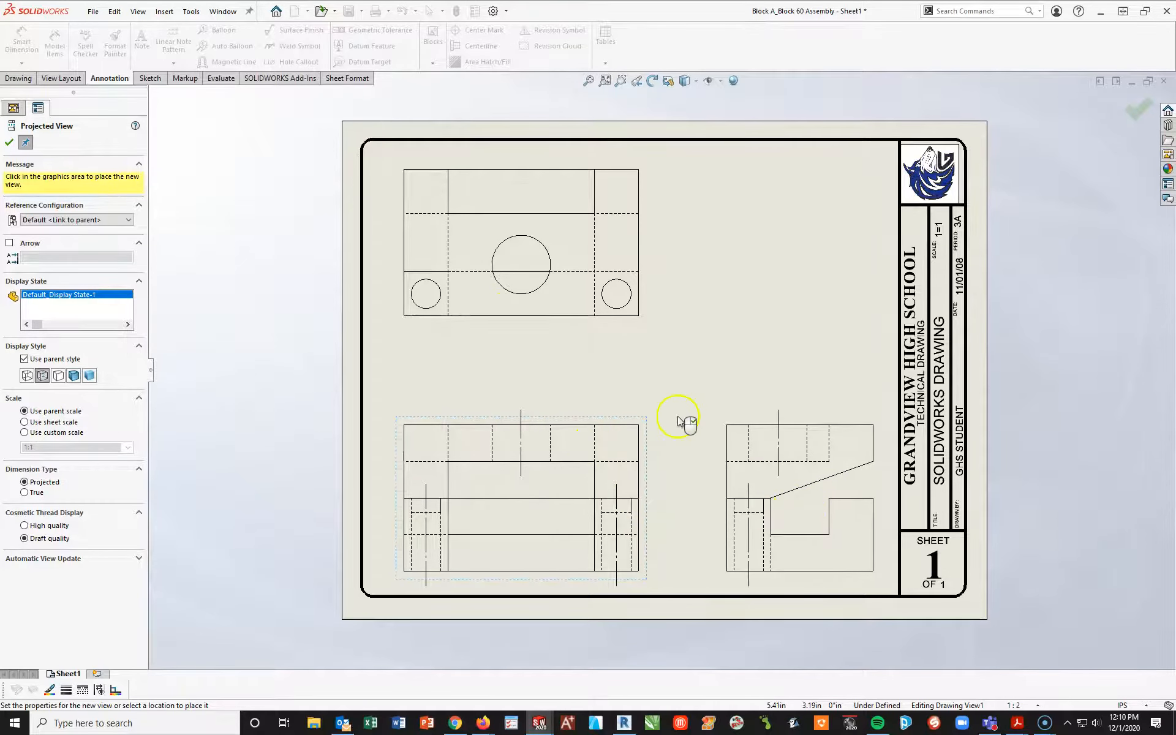
click(813, 284)
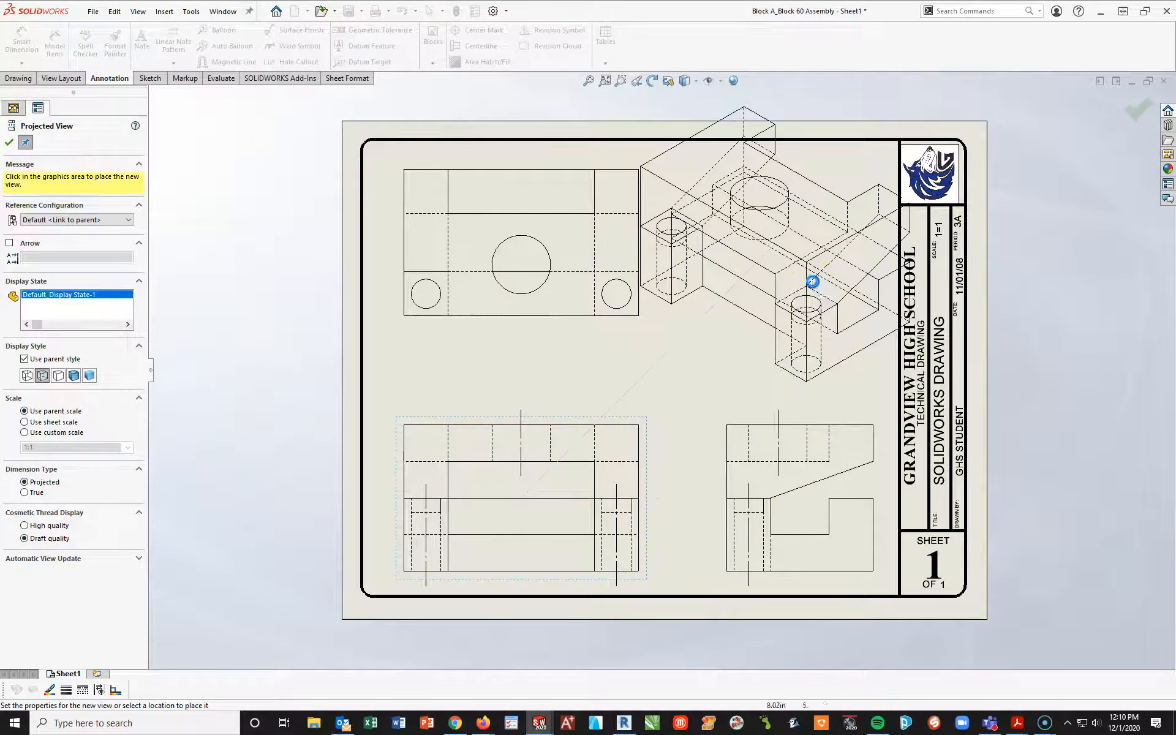
click(827, 276)
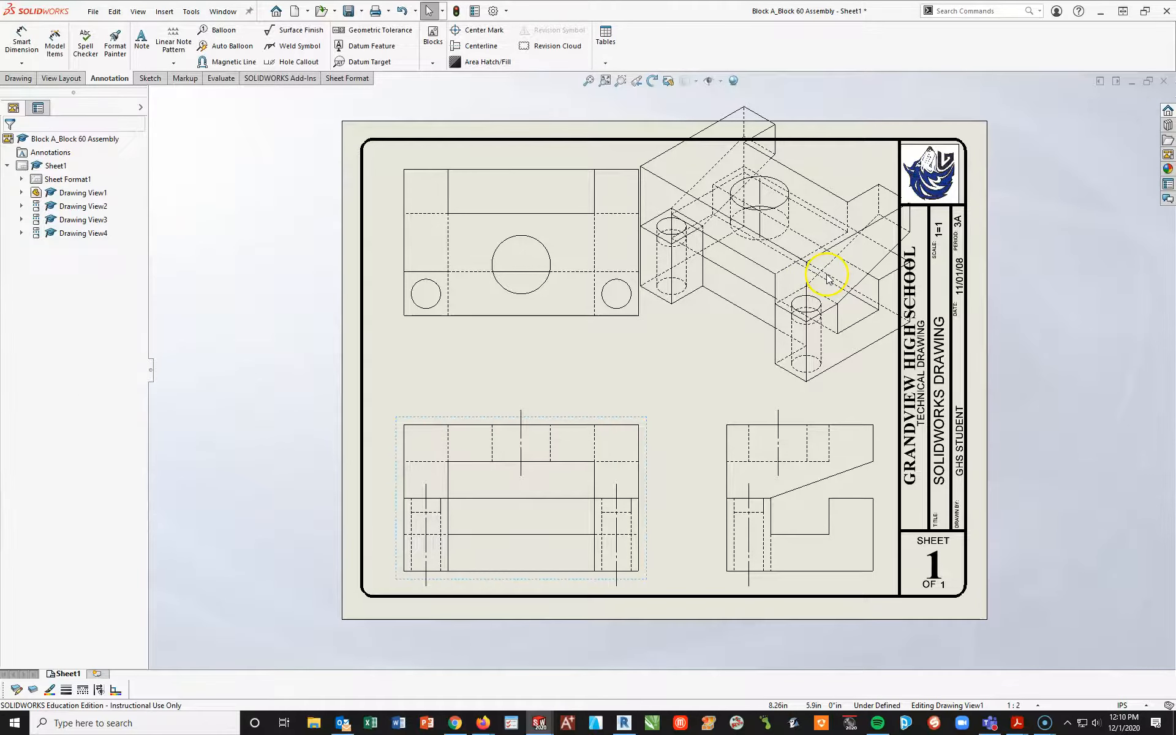
click(301, 317)
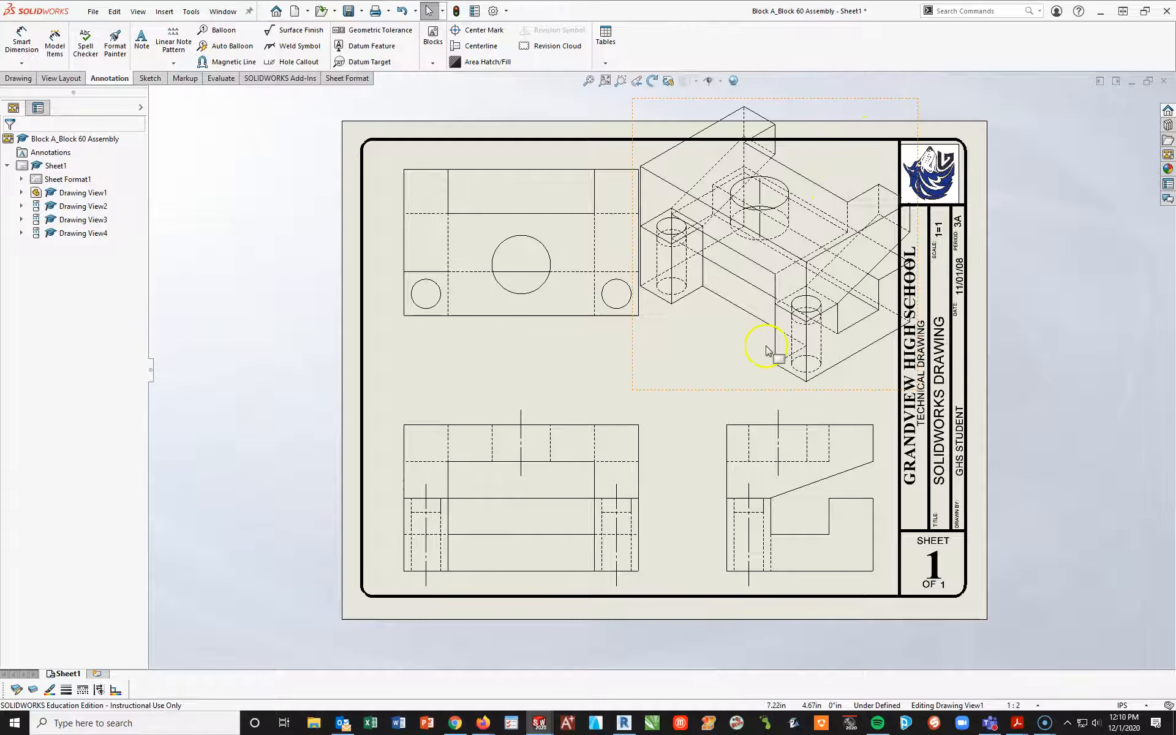
Set the isometric view to Shaded With Edges and give it a custom scale of 1:2.
click(713, 359)
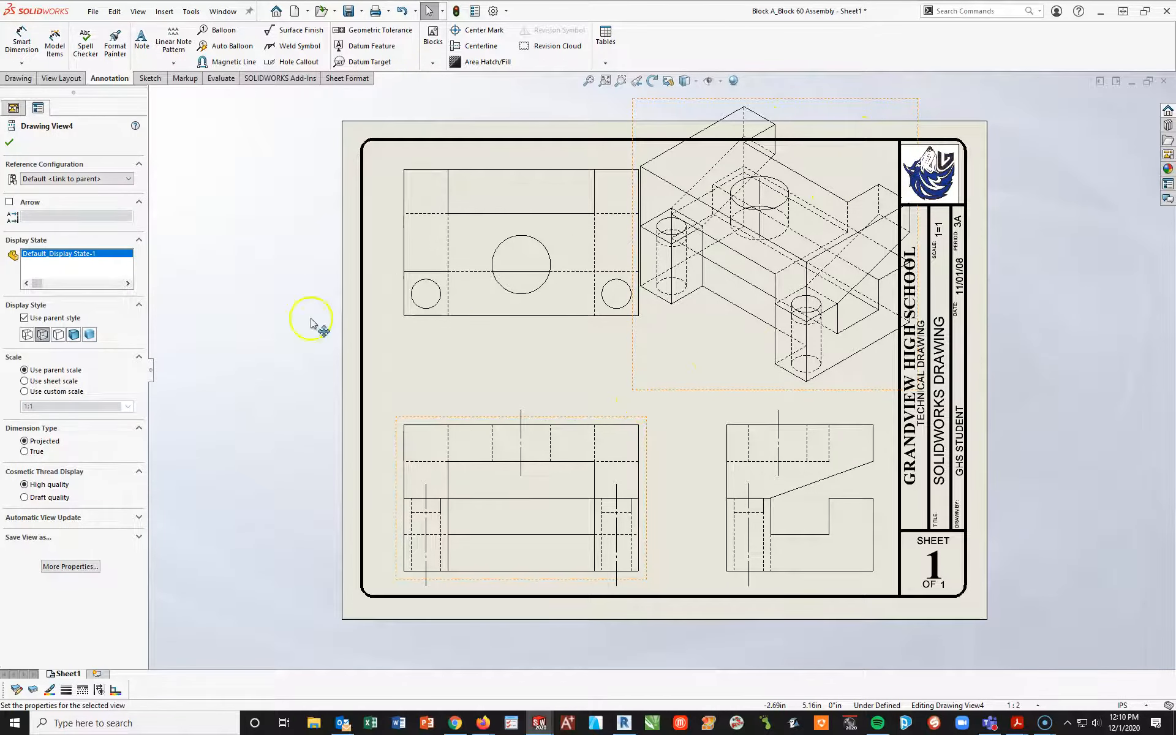
click(74, 335)
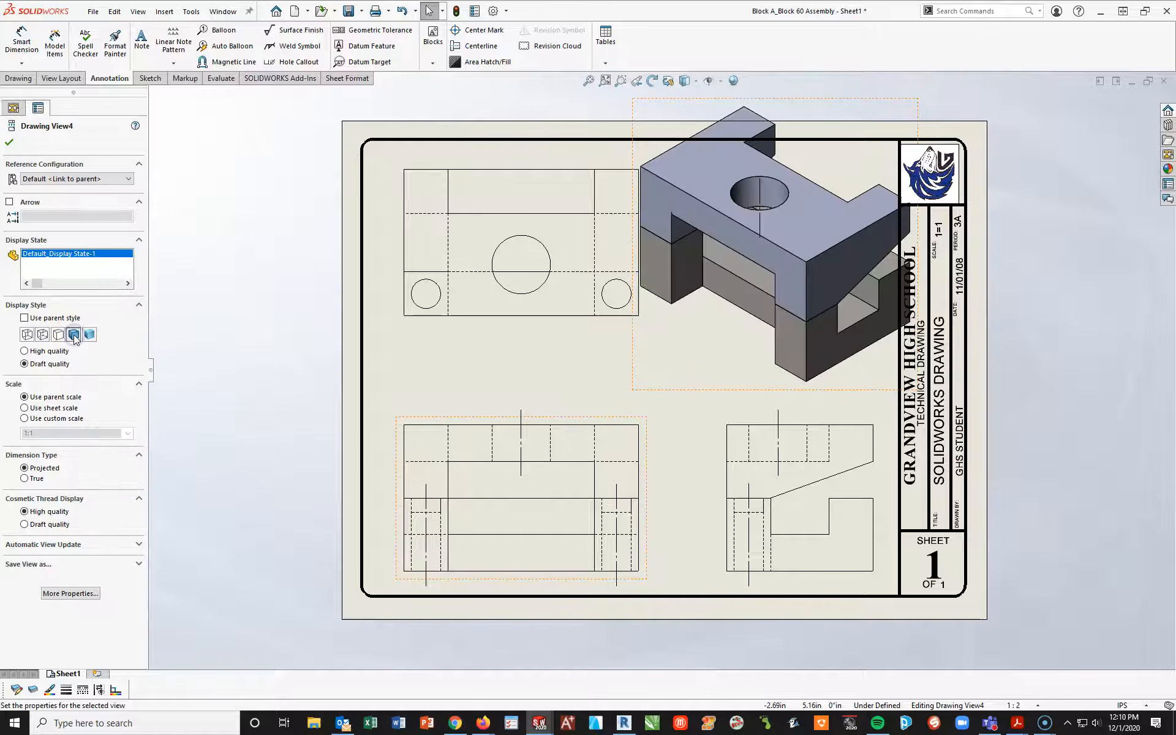
click(26, 419)
click(127, 434)
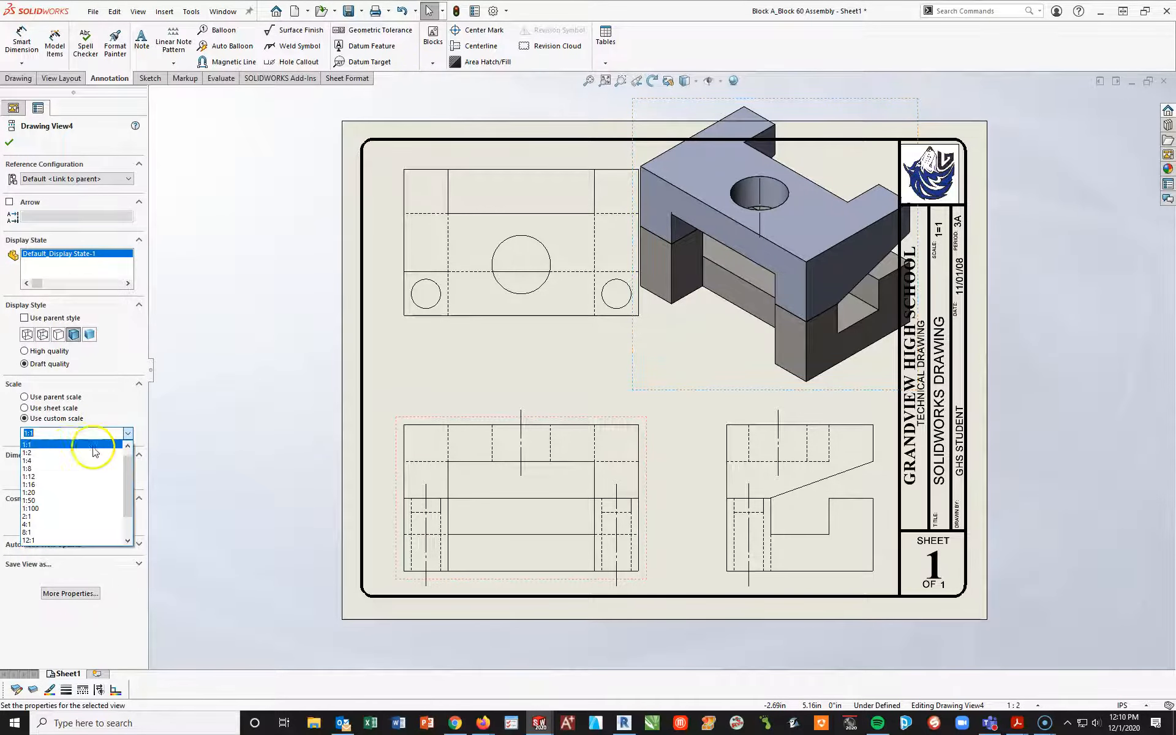
click(44, 452)
click(778, 383)
Delete the centerlines from the isometric view.
click(731, 287)
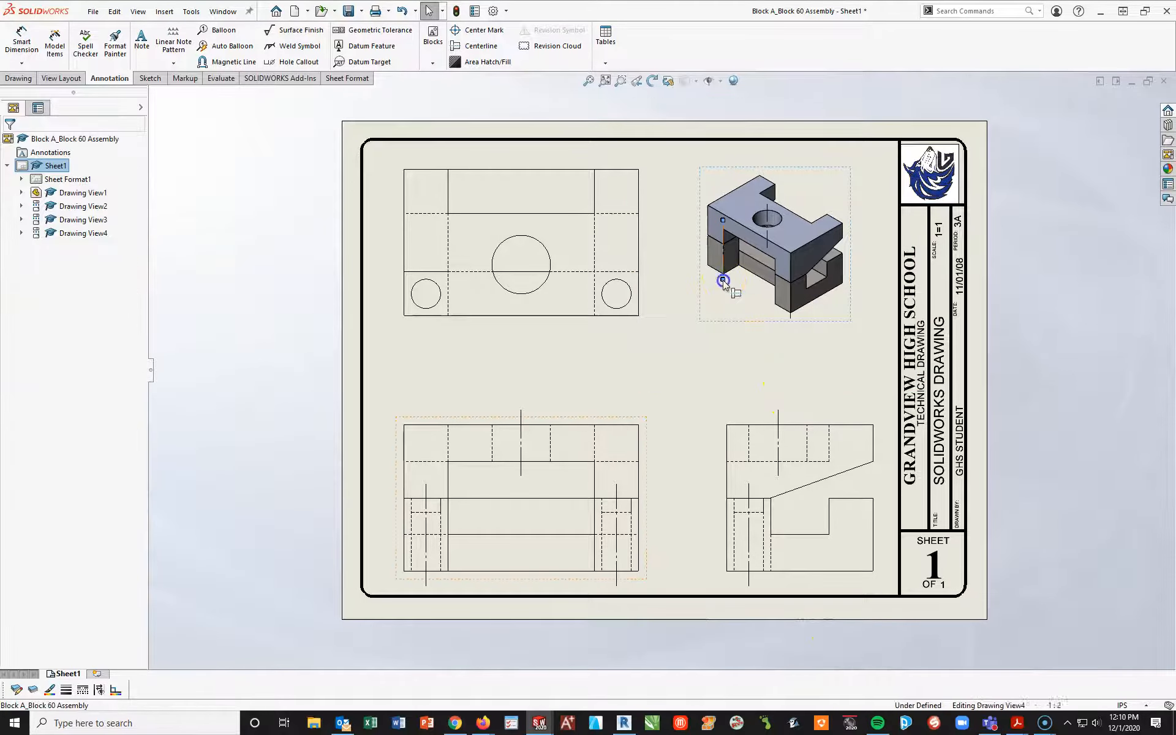
click(789, 318)
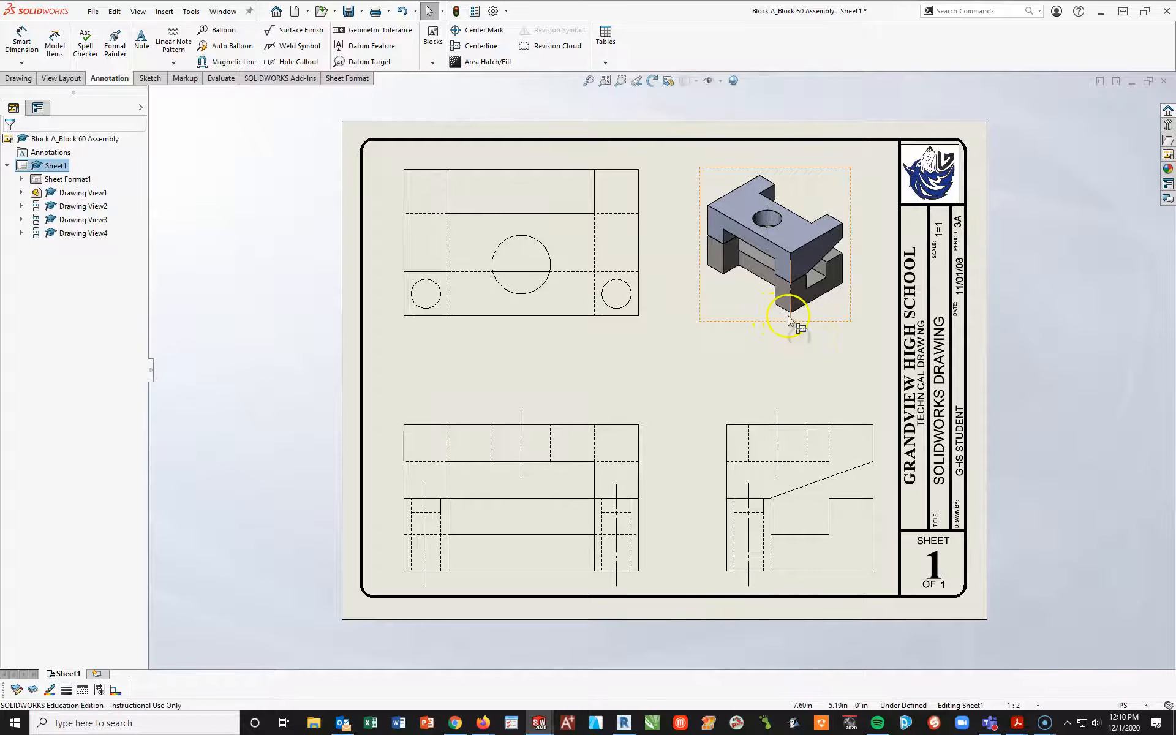
click(772, 282)
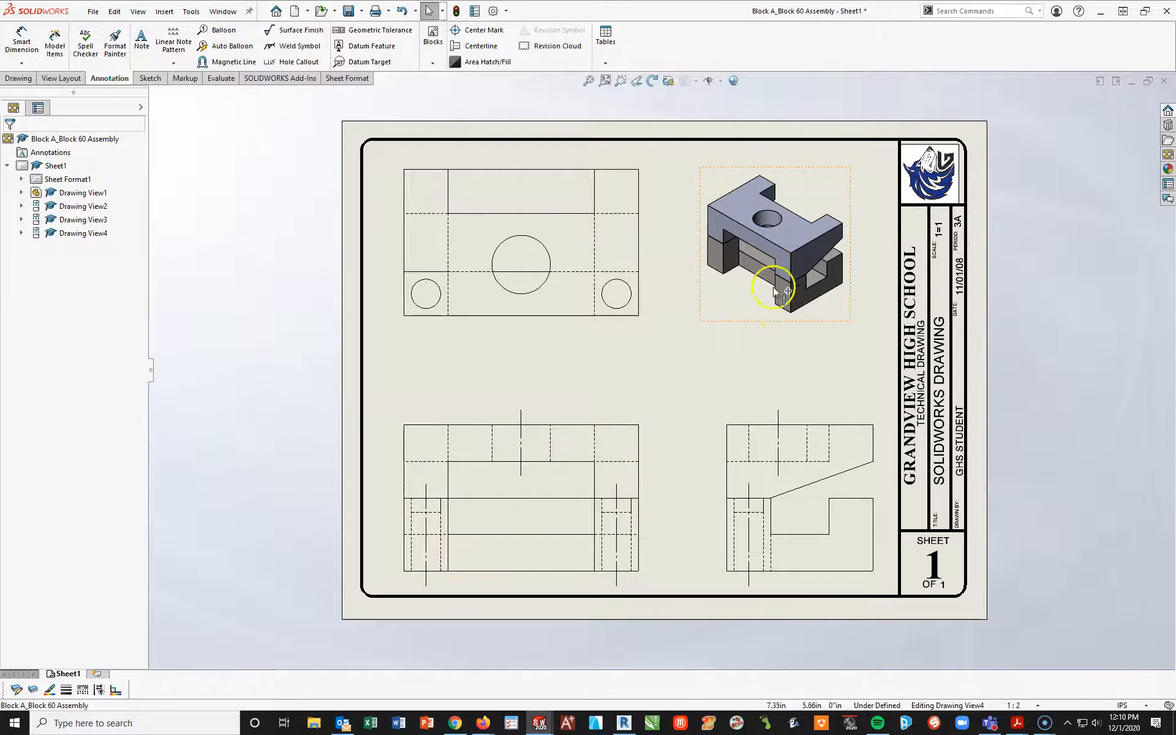
click(799, 395)
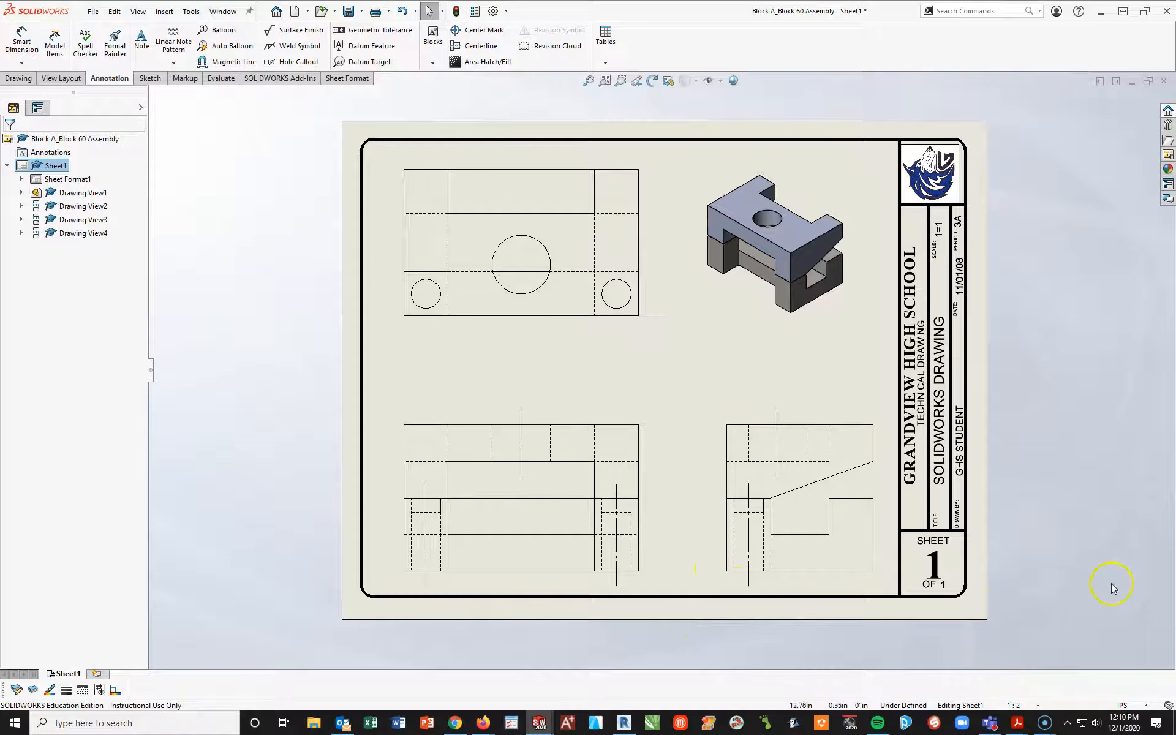
Check the reference PDF in Acrobat Reader, and in the SOLIDWORKS drawing dimension the left leg's width above the front view.
mouse_move(1018, 723)
click(1084, 662)
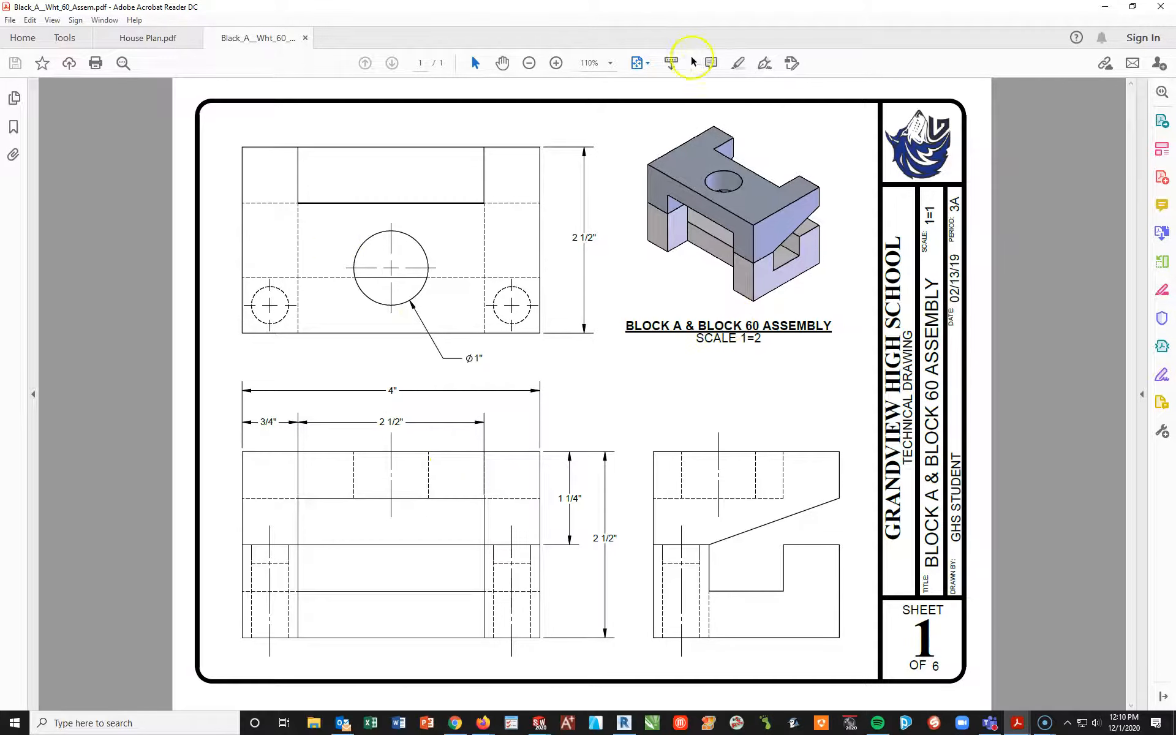
mouse_move(646, 13)
mouse_down()
mouse_move(751, 17)
mouse_move(1175, 257)
mouse_up()
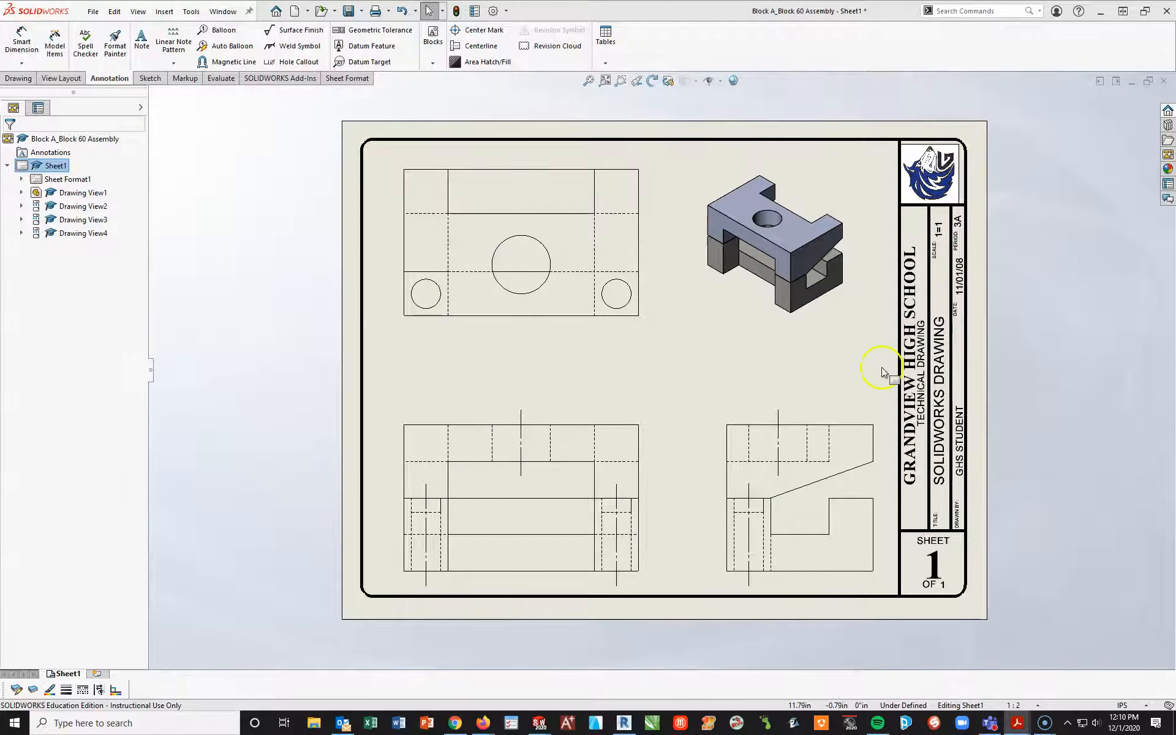
click(24, 41)
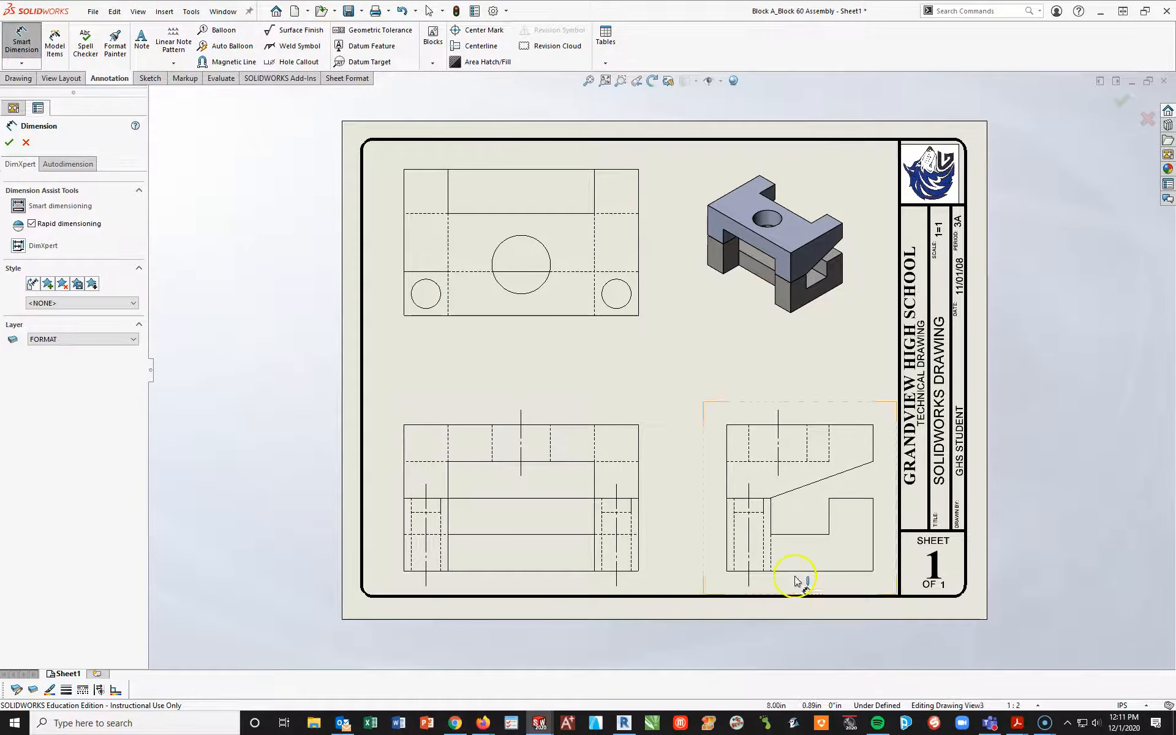
scroll(419, 438, down, 2)
scroll(420, 439, down, 1)
click(497, 486)
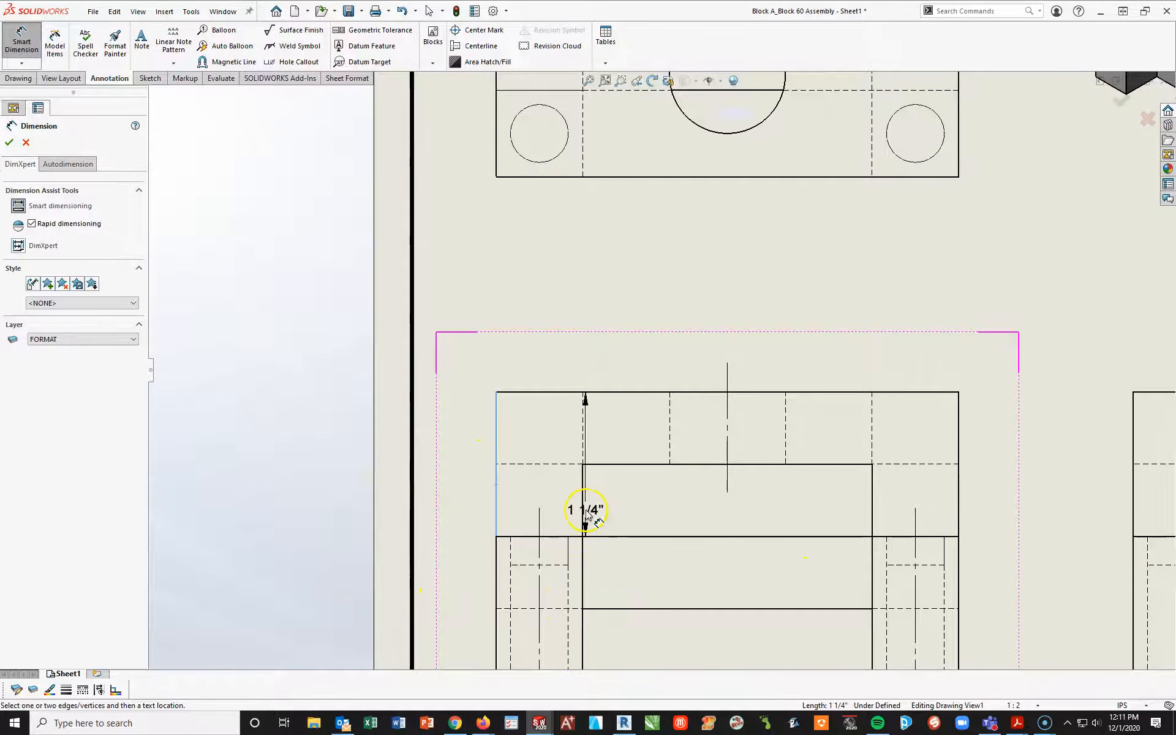
click(583, 513)
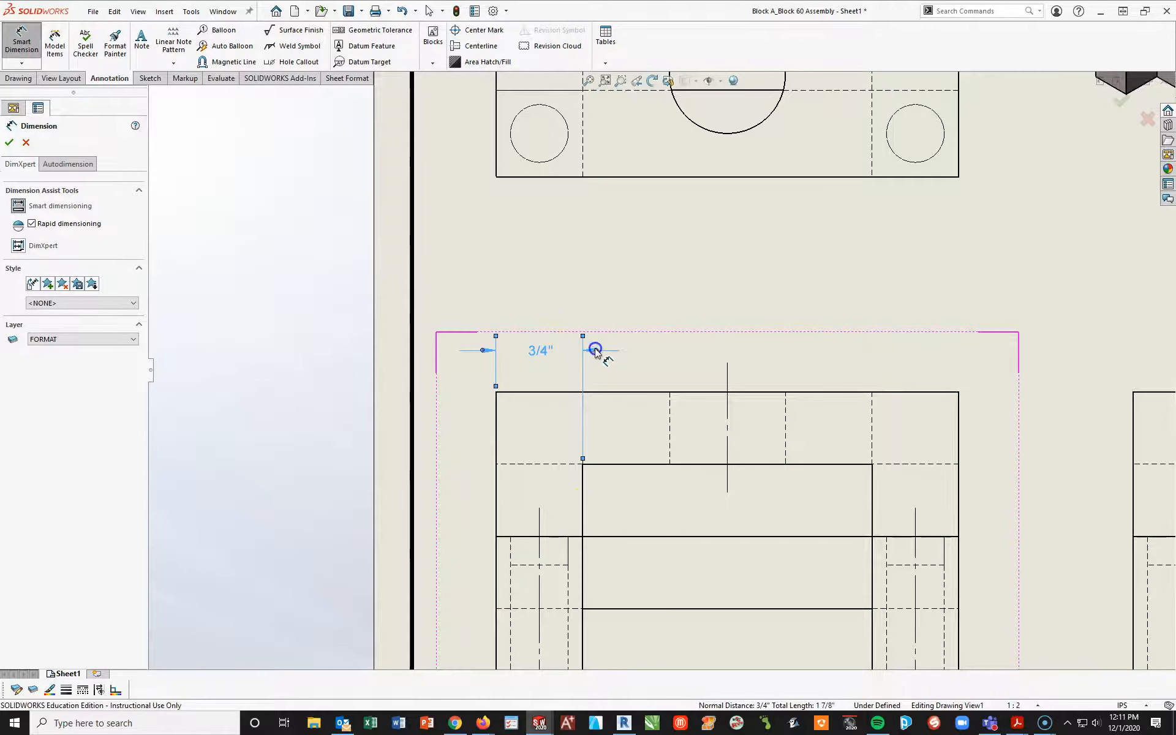
click(596, 351)
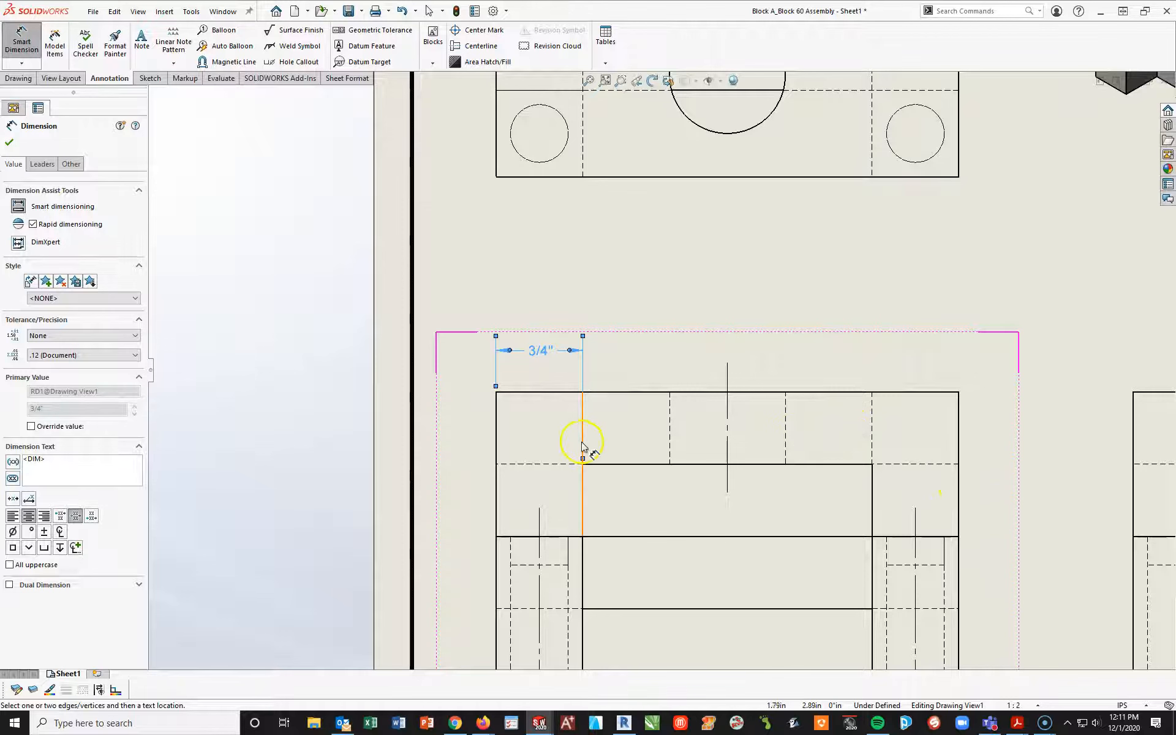
Dimension the central opening's width in line with the leg dimension, and the front view's overall width above both.
click(585, 502)
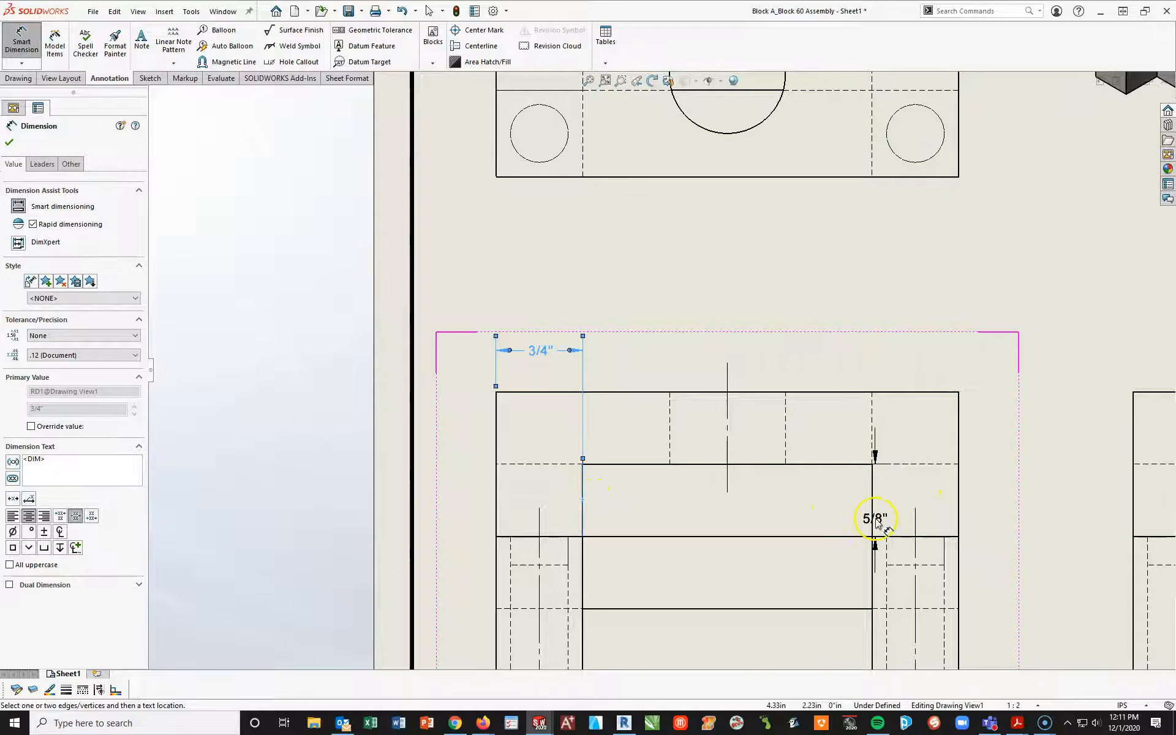
click(873, 520)
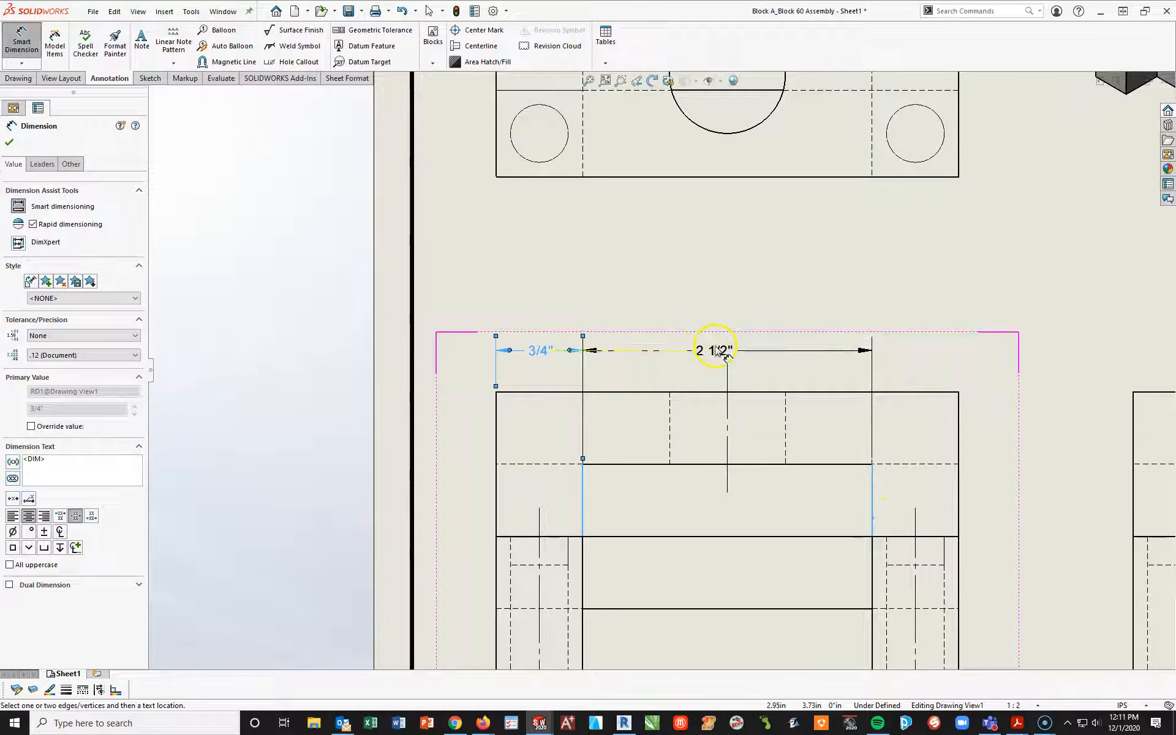
click(716, 351)
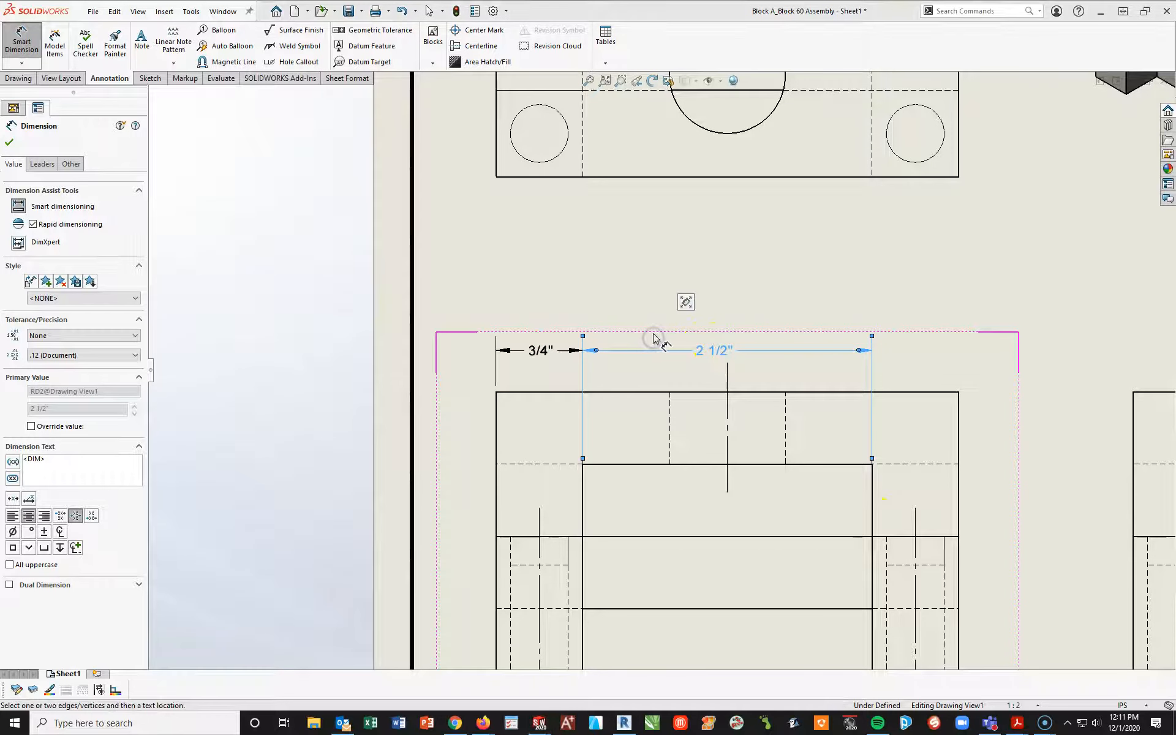
click(497, 454)
click(962, 462)
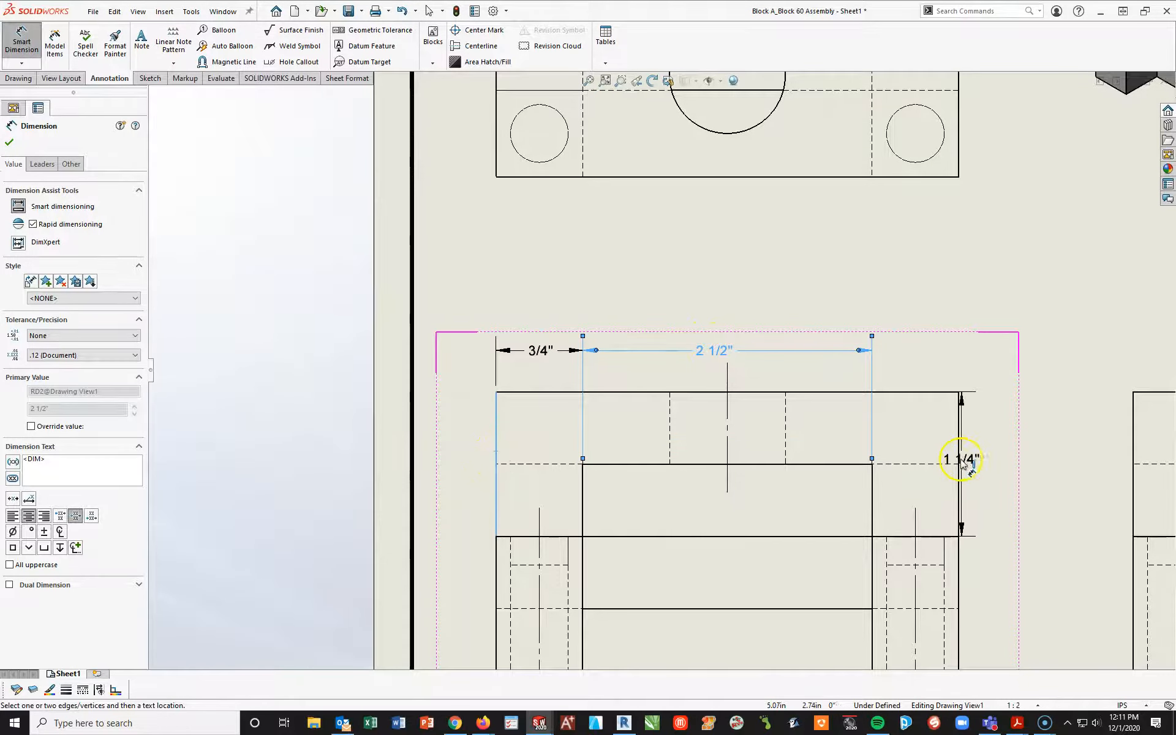
click(718, 297)
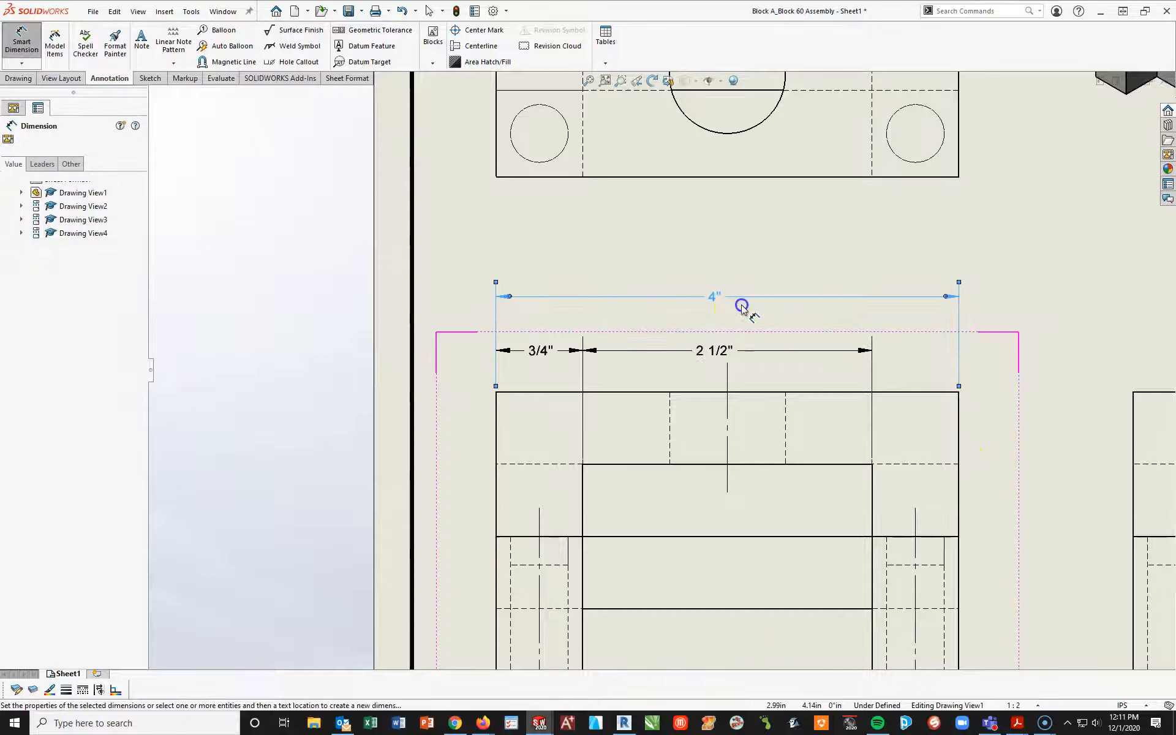
Dimension the upper block's height and the assembly's overall height to the right of the front view.
click(939, 537)
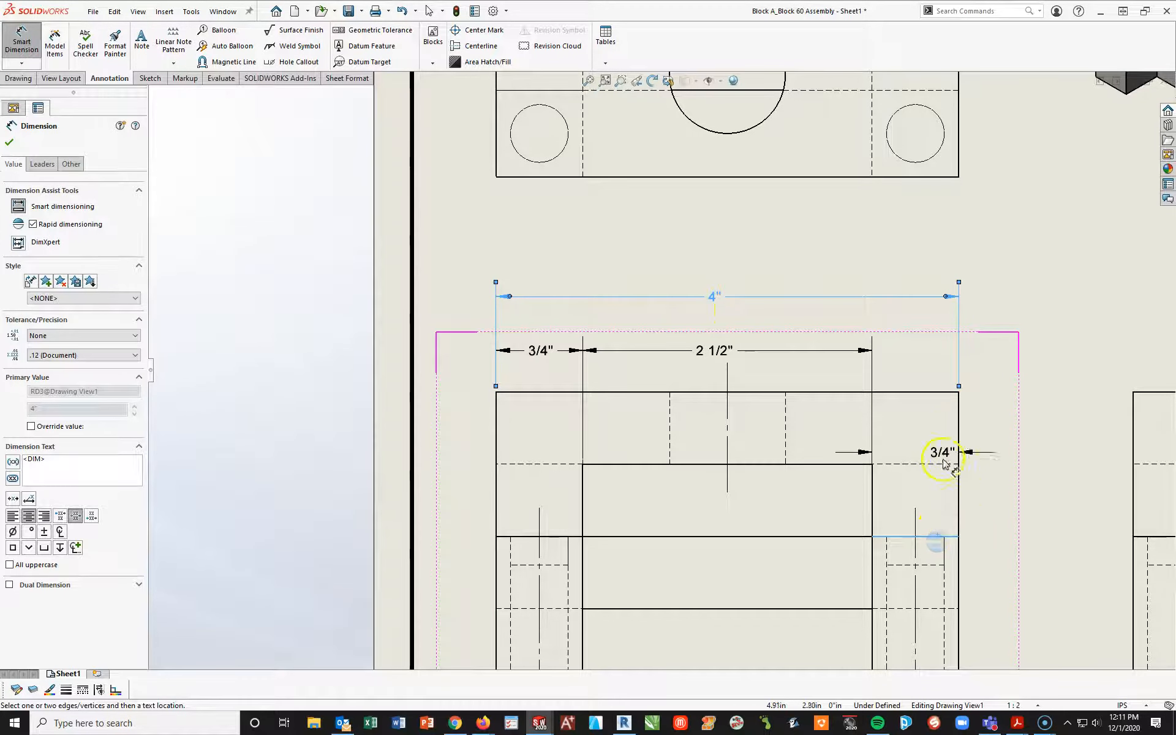
click(928, 392)
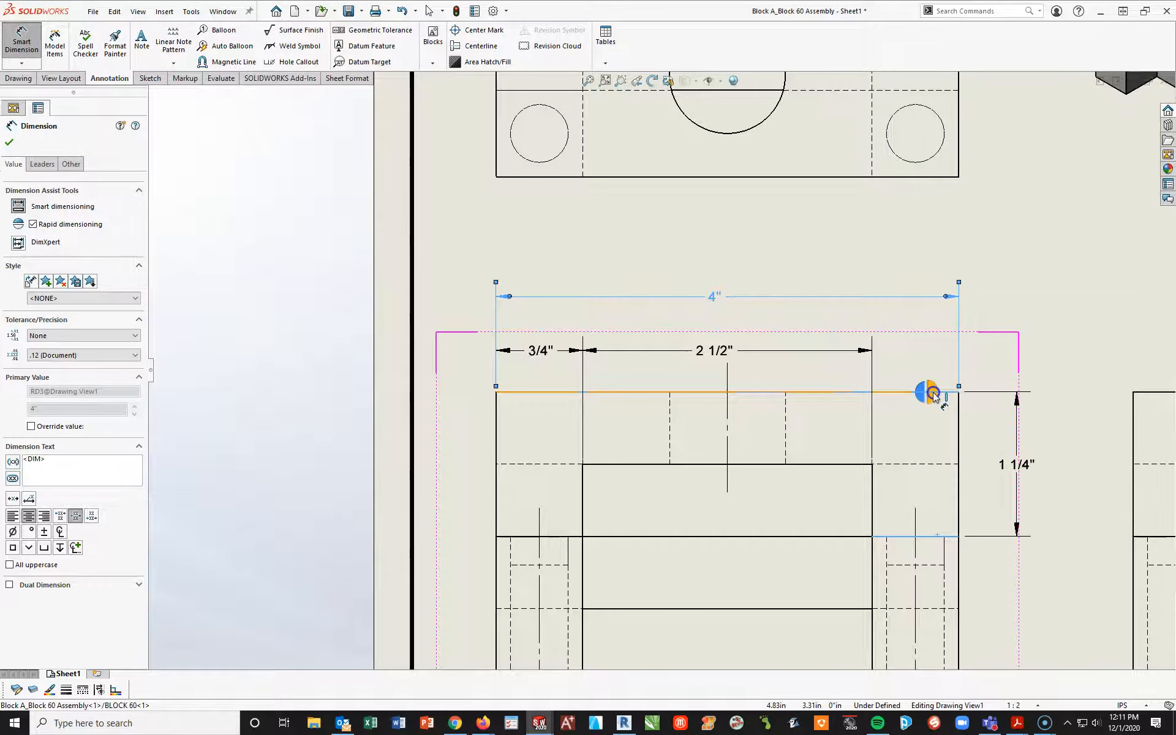
click(1014, 459)
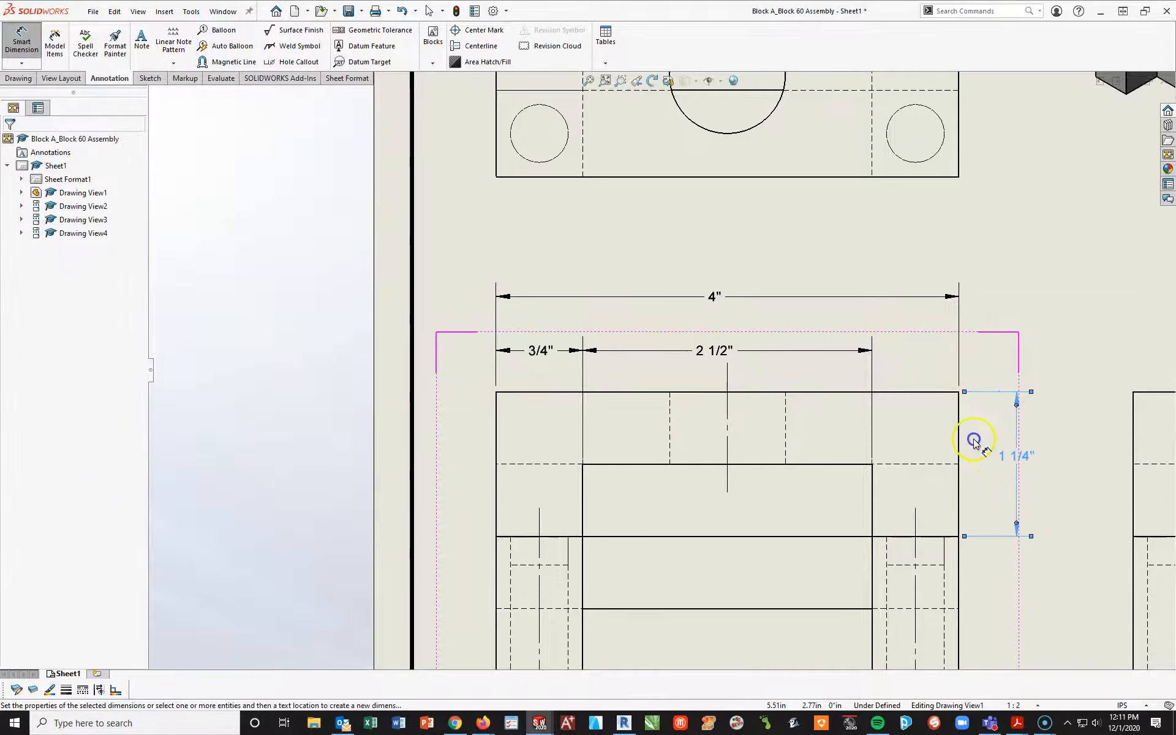
click(924, 393)
scroll(923, 399, up, 3)
scroll(788, 589, down, 2)
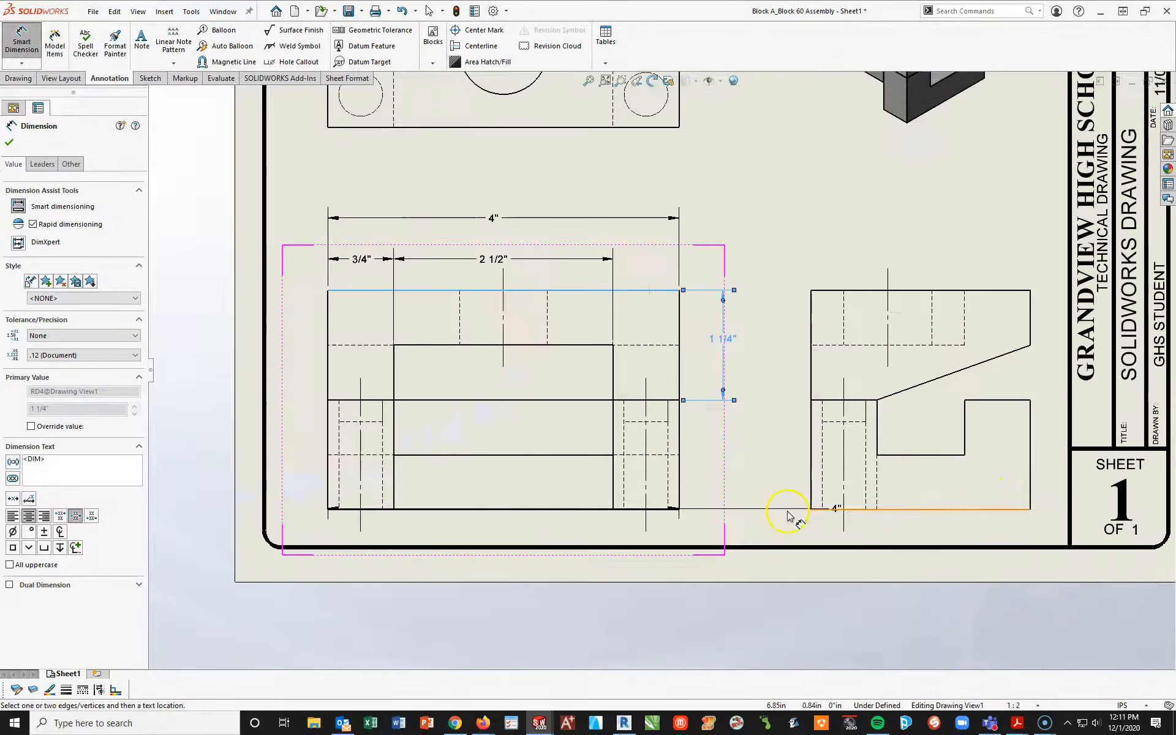
click(663, 510)
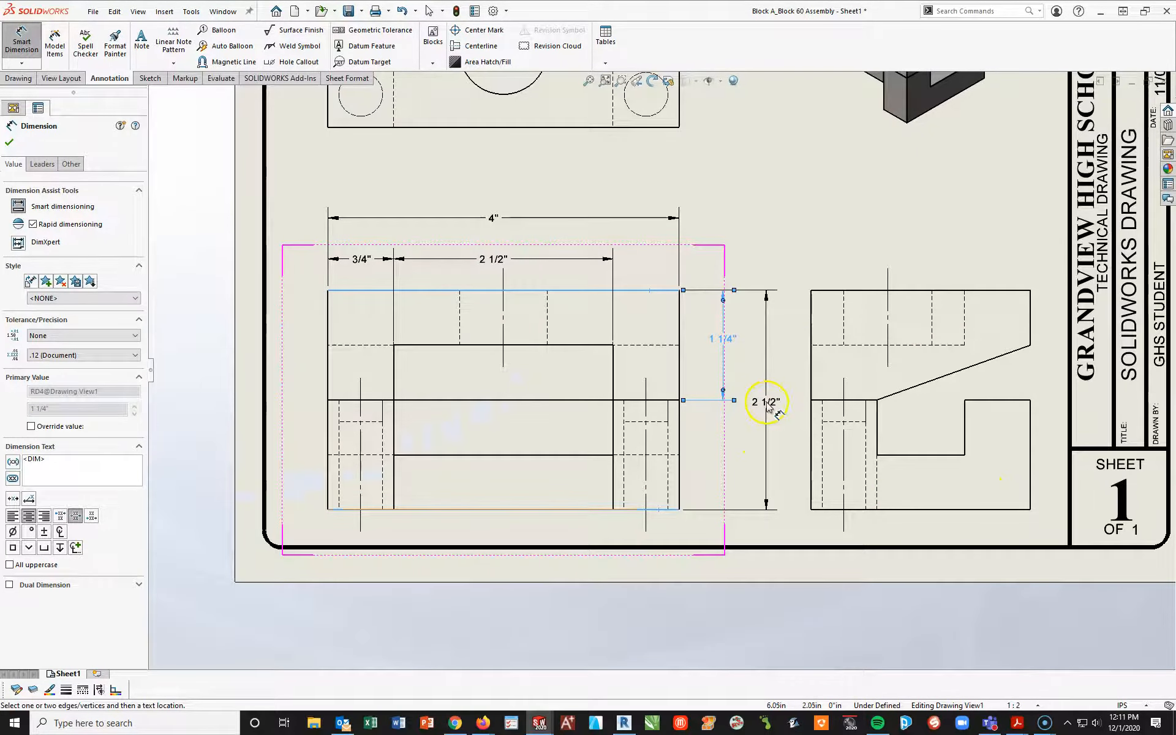
click(766, 402)
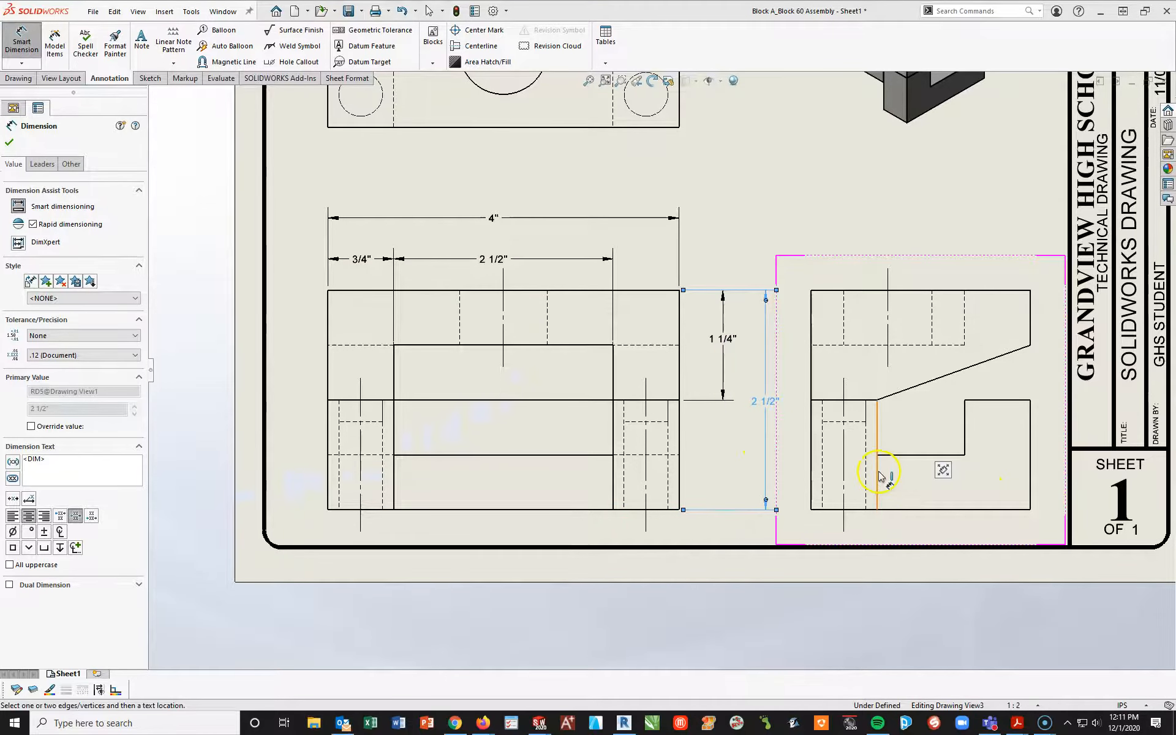
Dimension the large hole's diameter below the top view and the overall depth along its right side.
scroll(672, 263, up, 2)
scroll(614, 178, down, 2)
click(579, 183)
click(651, 253)
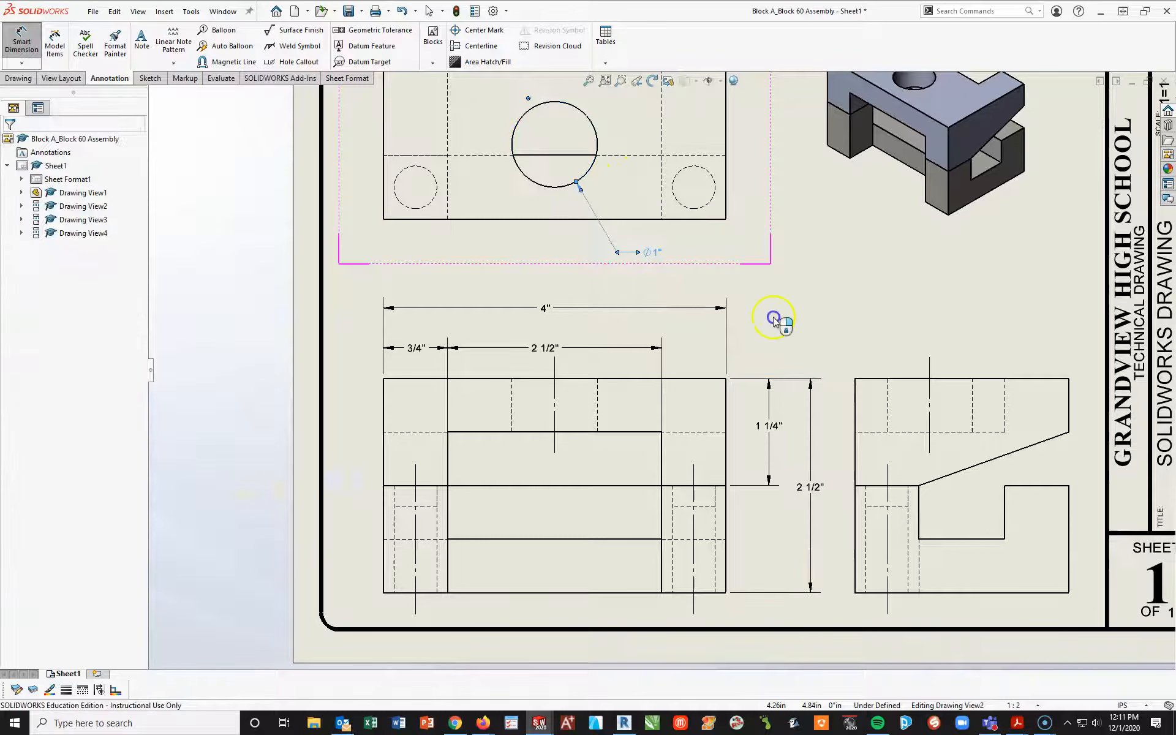
scroll(749, 189, up, 3)
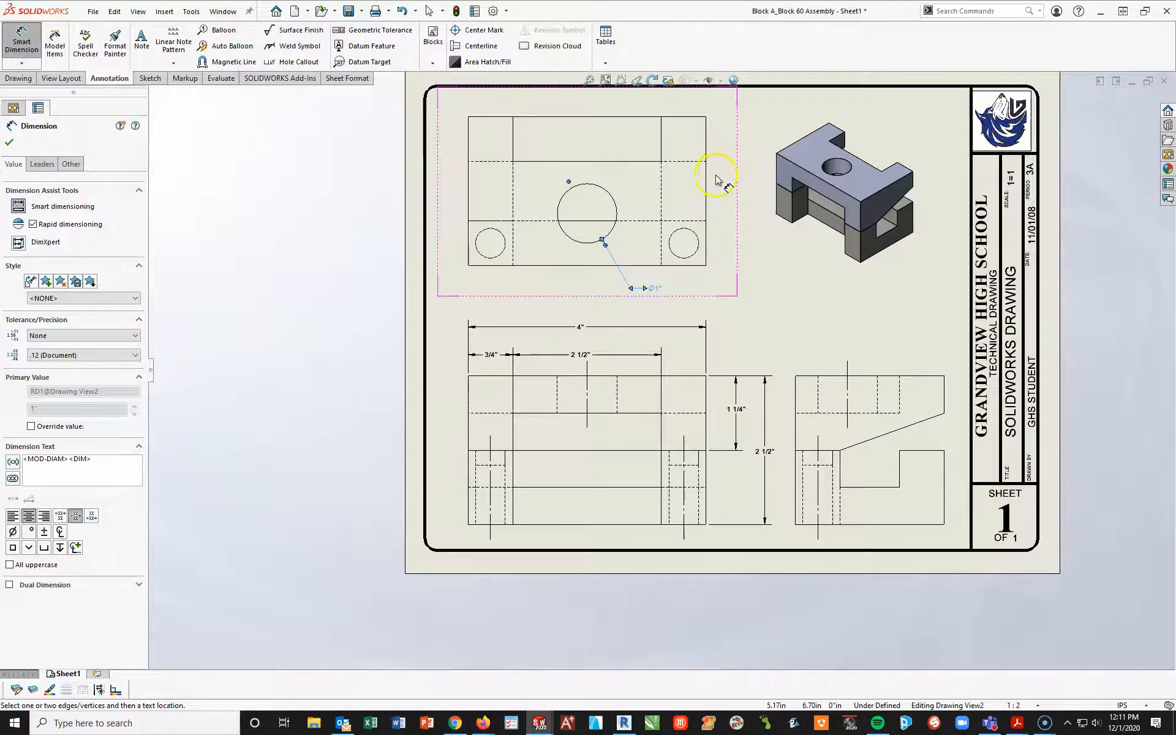
click(709, 176)
click(743, 187)
key(Escape)
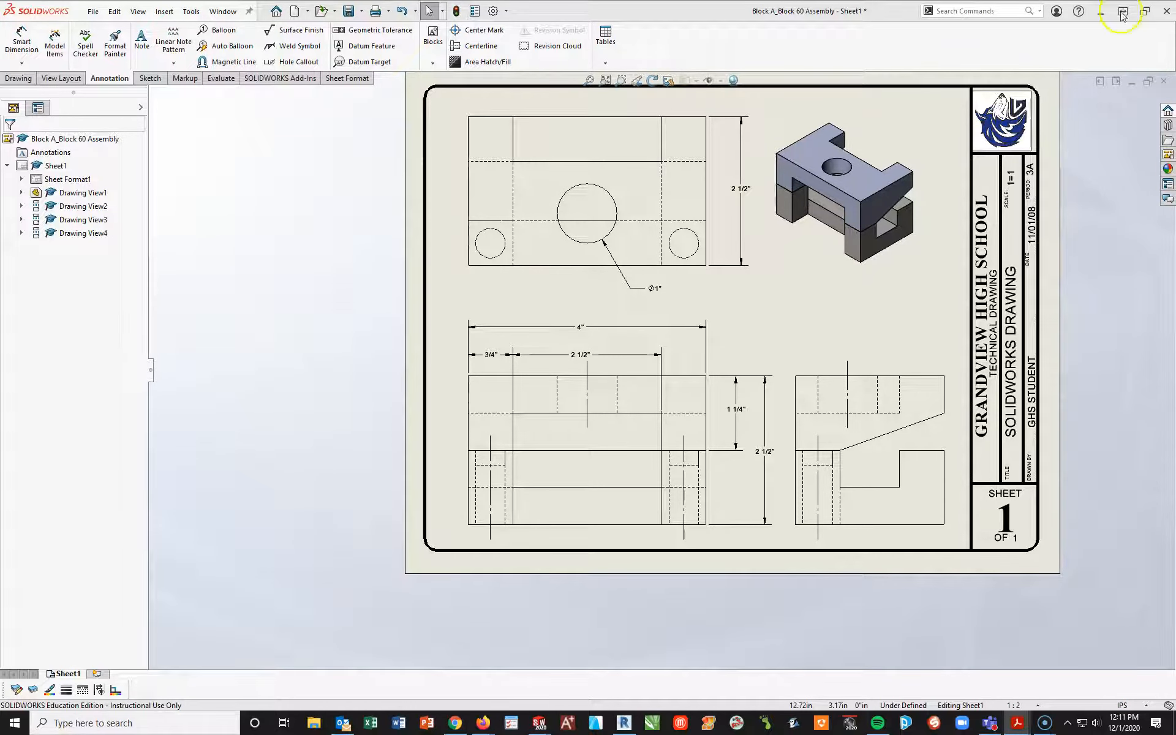
Compare with the reference PDF, and in the SOLIDWORKS drawing add center marks to all three holes in the top view.
drag(1175, 76, 448, 11)
click(721, 9)
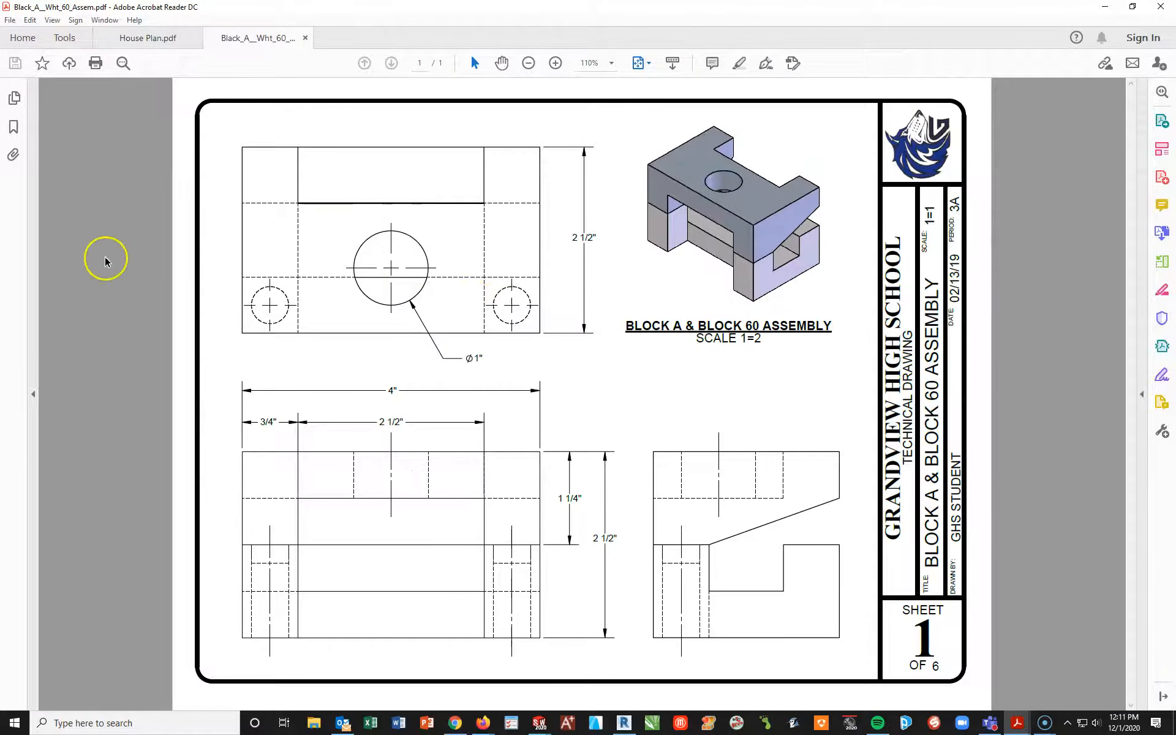
click(1106, 8)
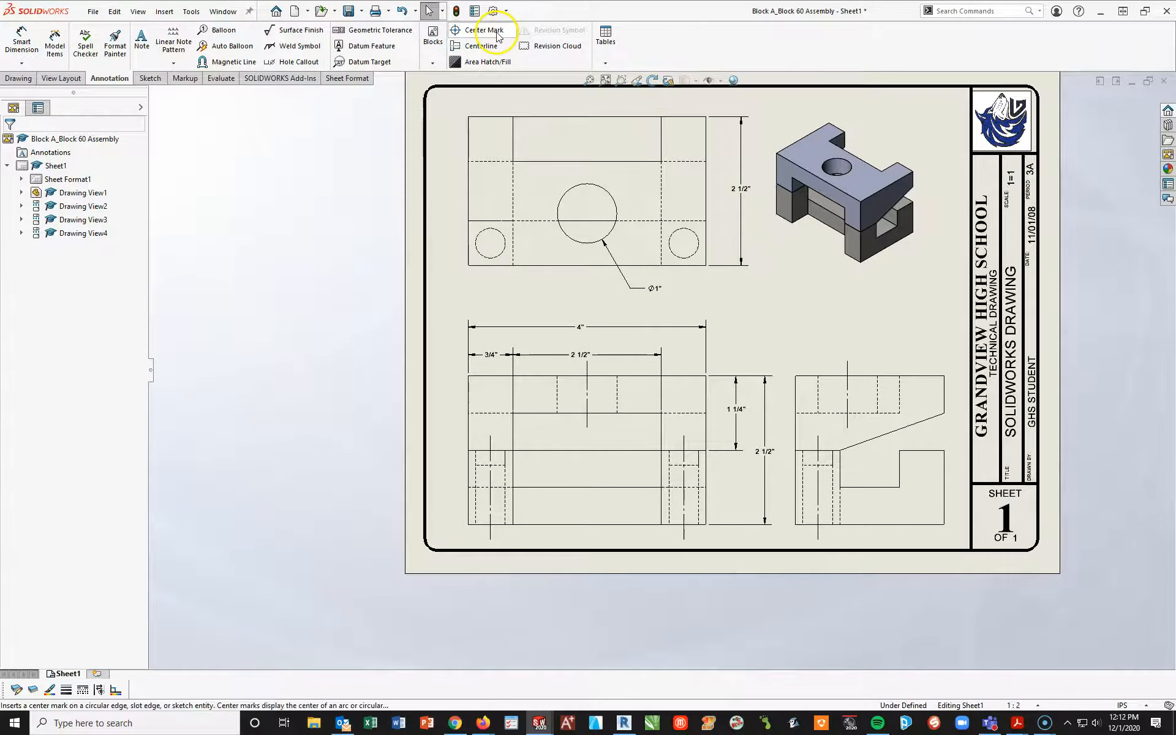
click(471, 32)
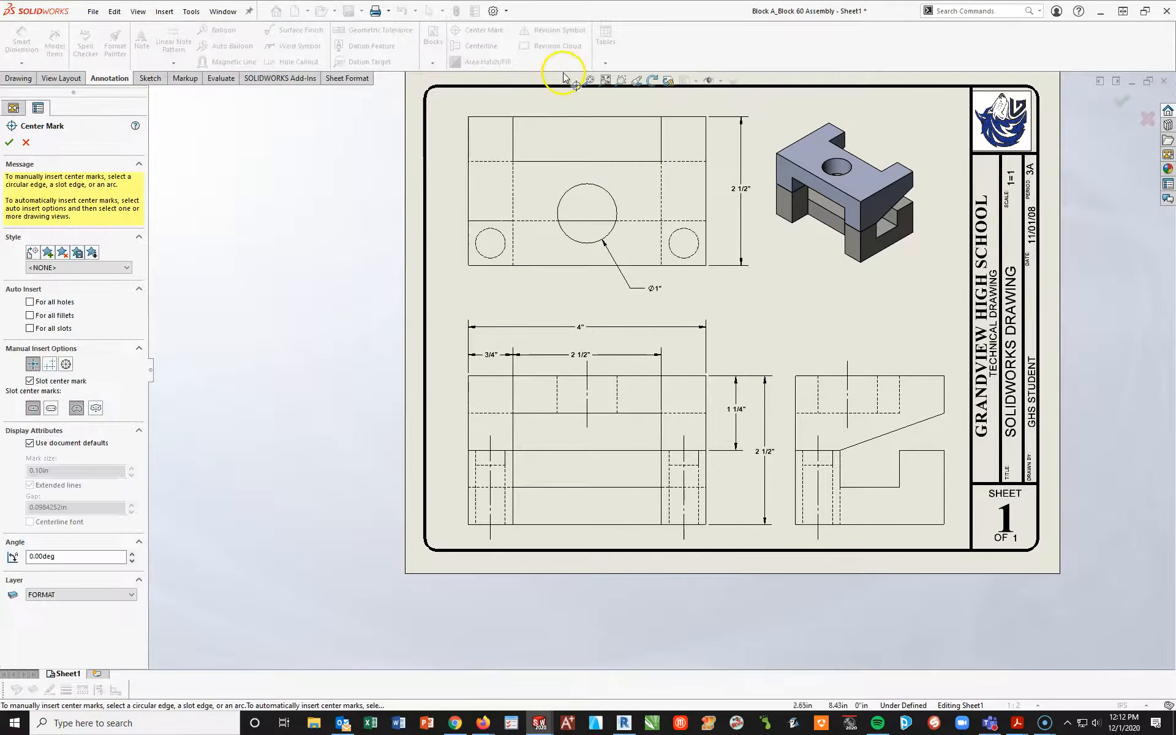
click(568, 196)
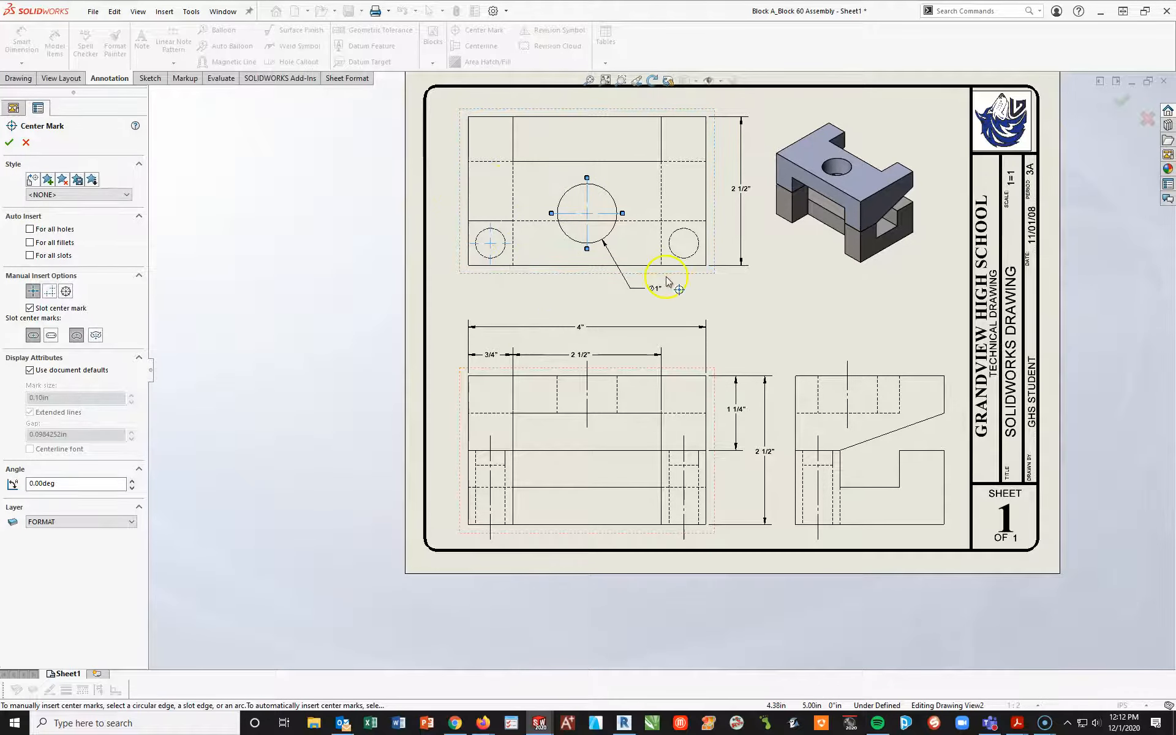
click(685, 257)
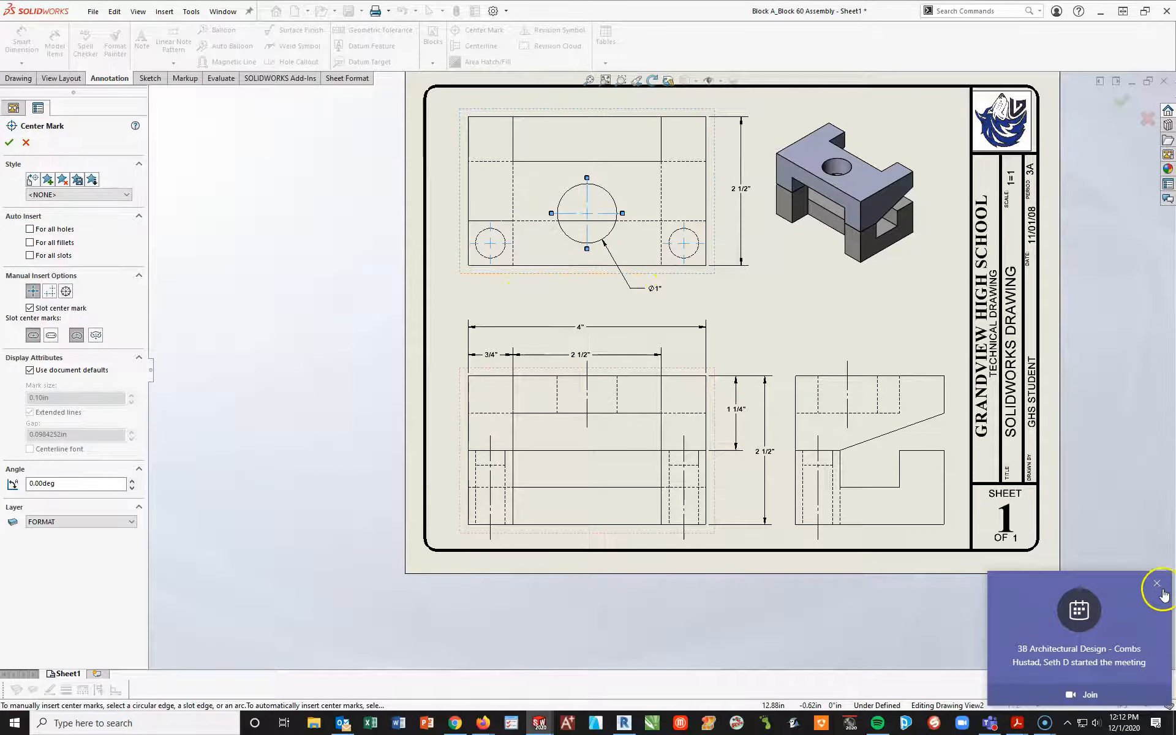
click(1160, 586)
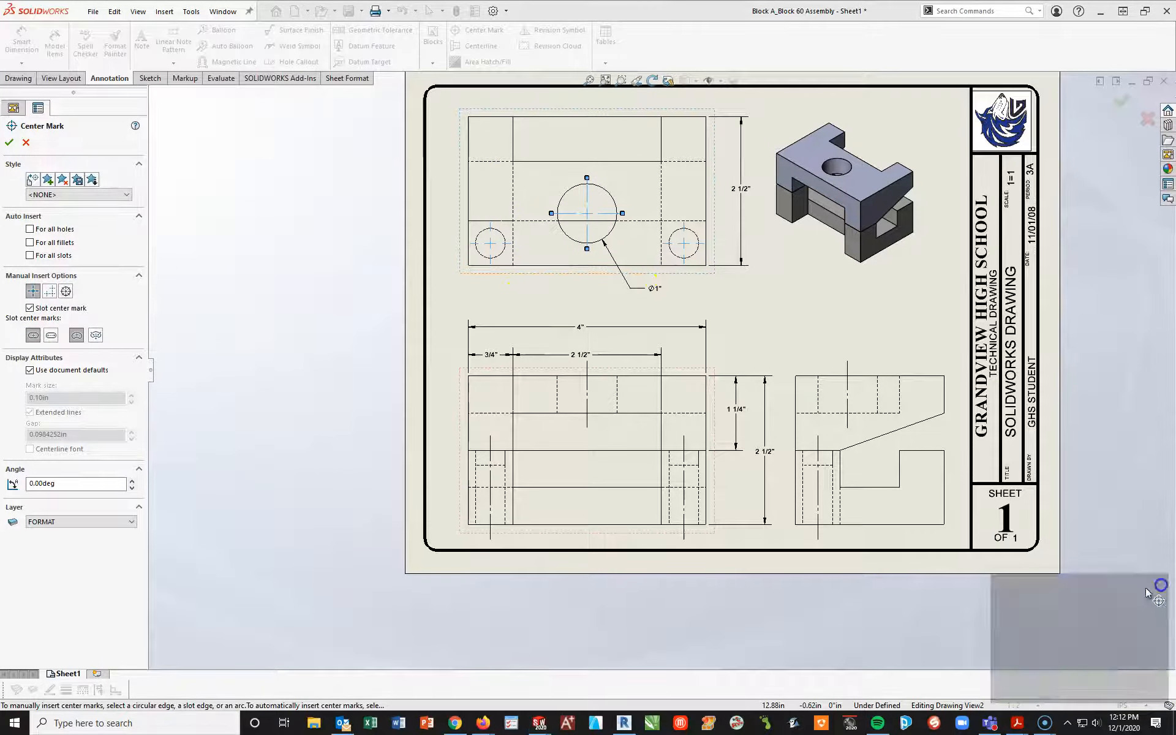
click(10, 145)
key(f)
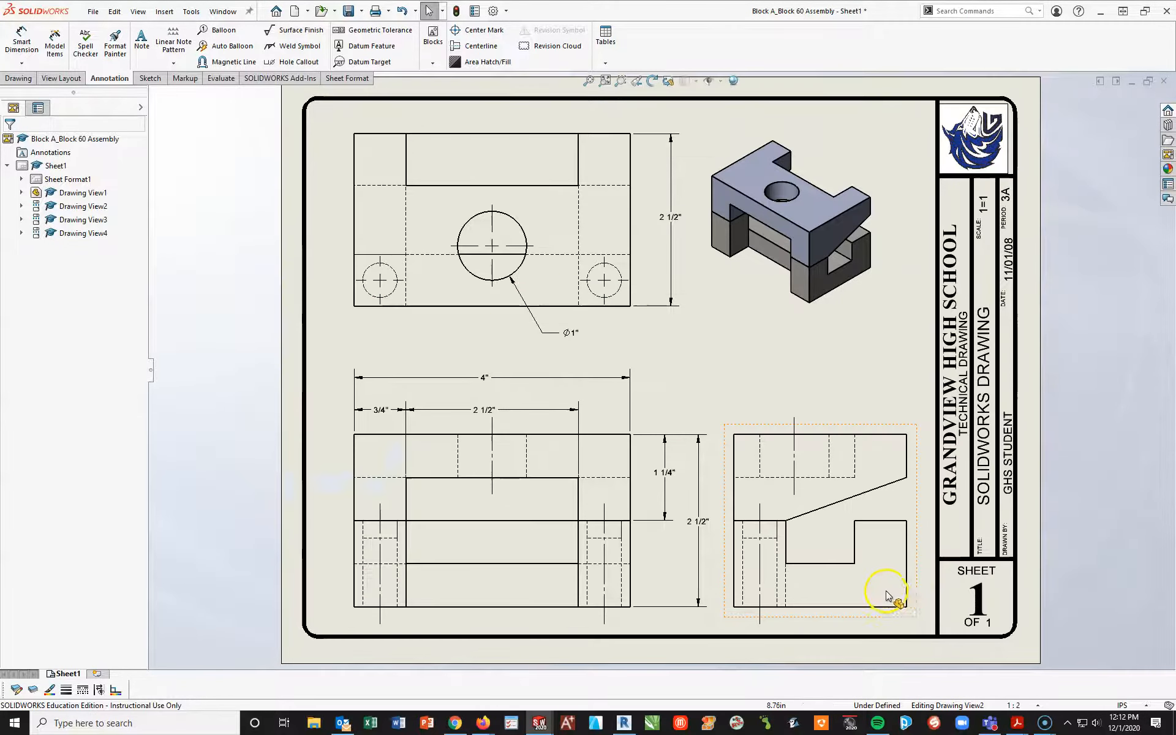
Replace the Drawn By text in the title block with the drafter's name.
click(704, 369)
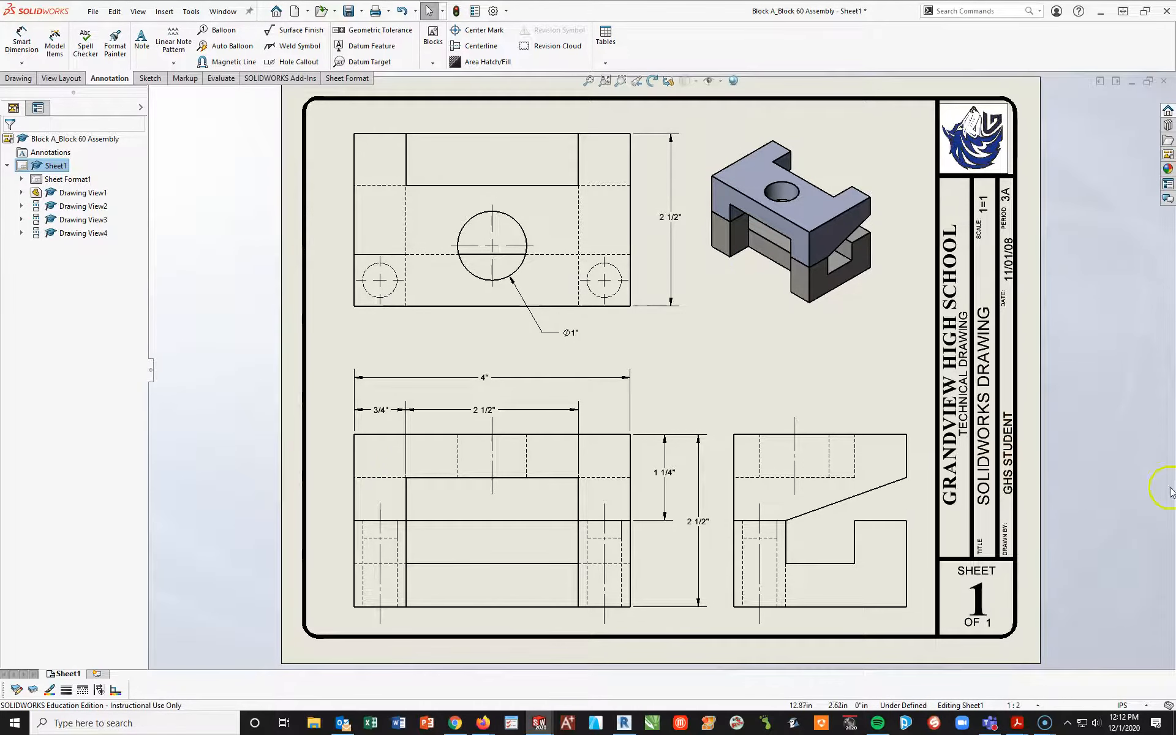
drag(1008, 487, 1006, 503)
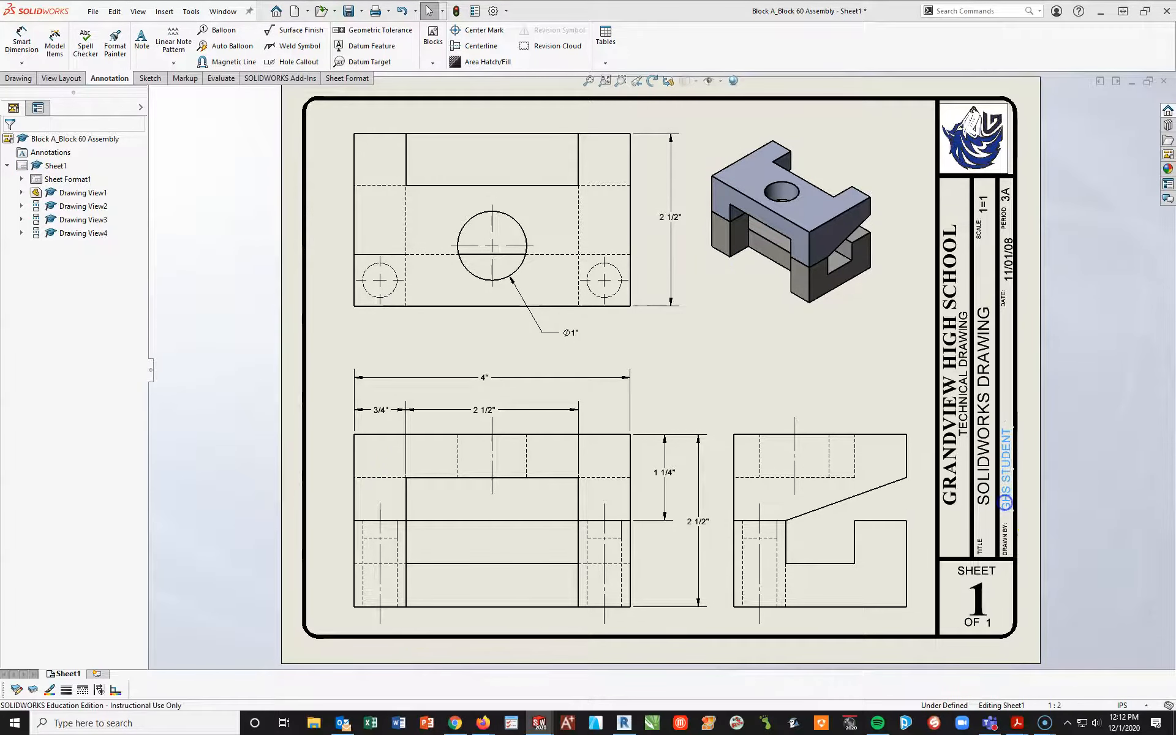
double_click(1007, 505)
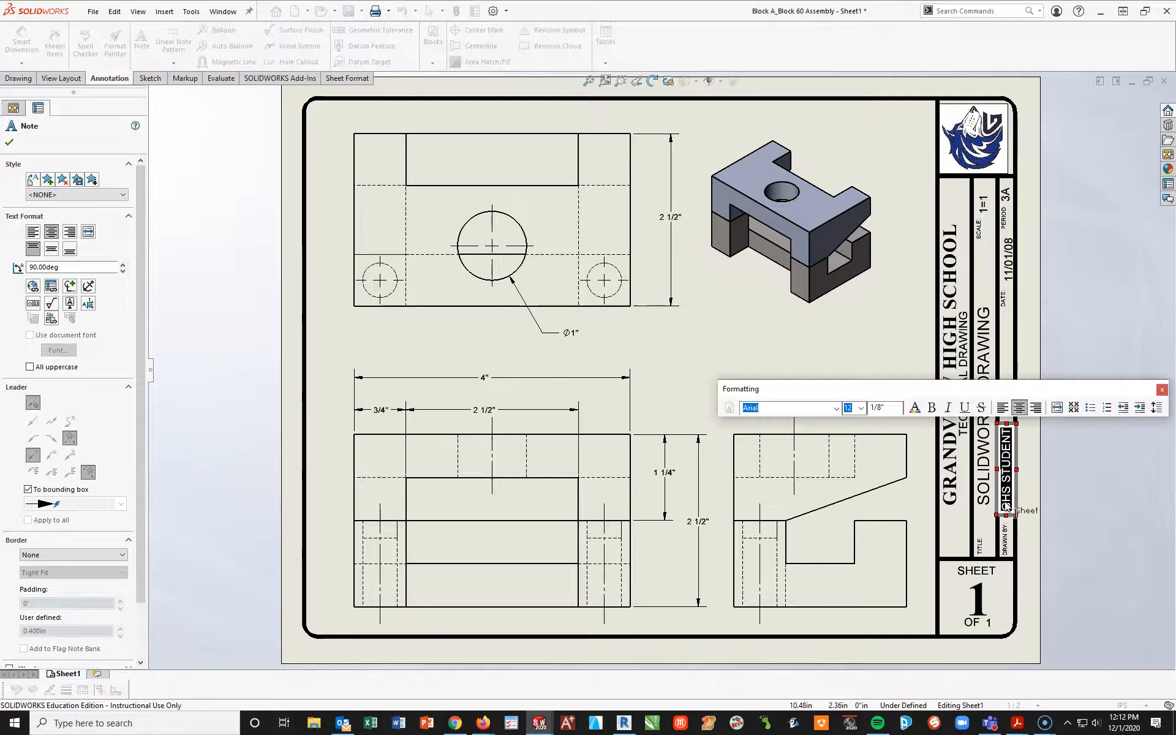
text(R. COMBS)
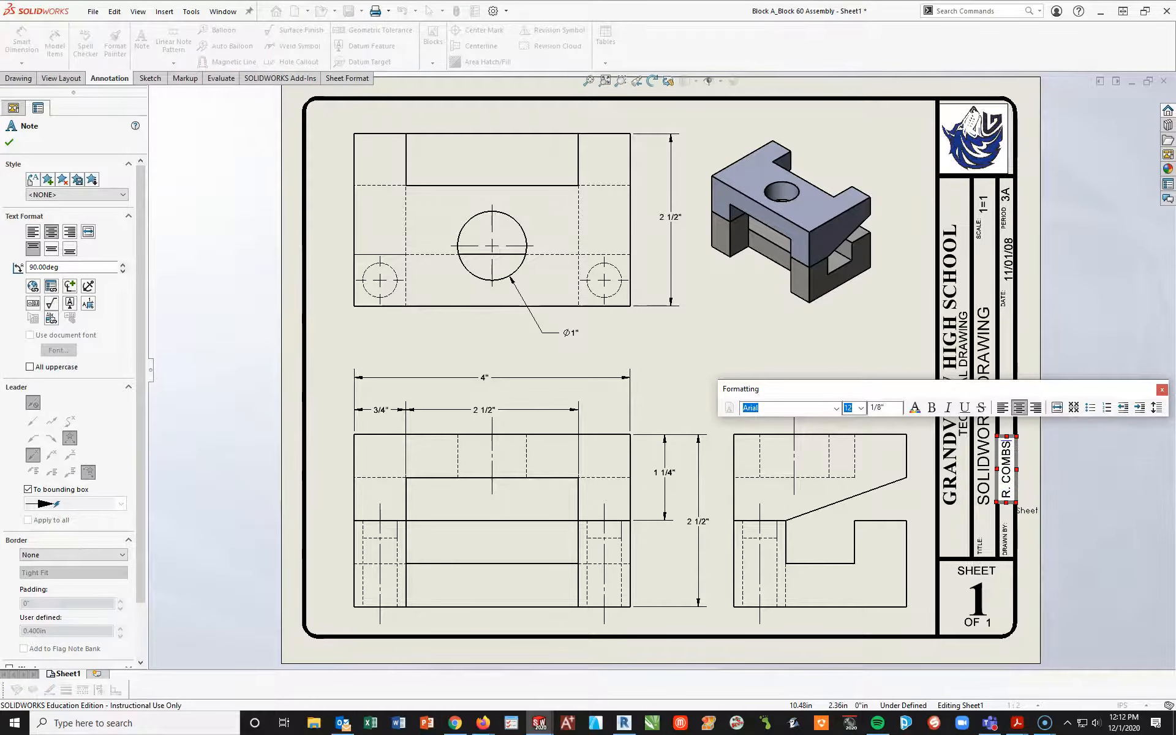
click(1088, 493)
Replace the title block's drawing title with BLOCK A & BLOCK 60 ASSEMBLY.
double_click(985, 488)
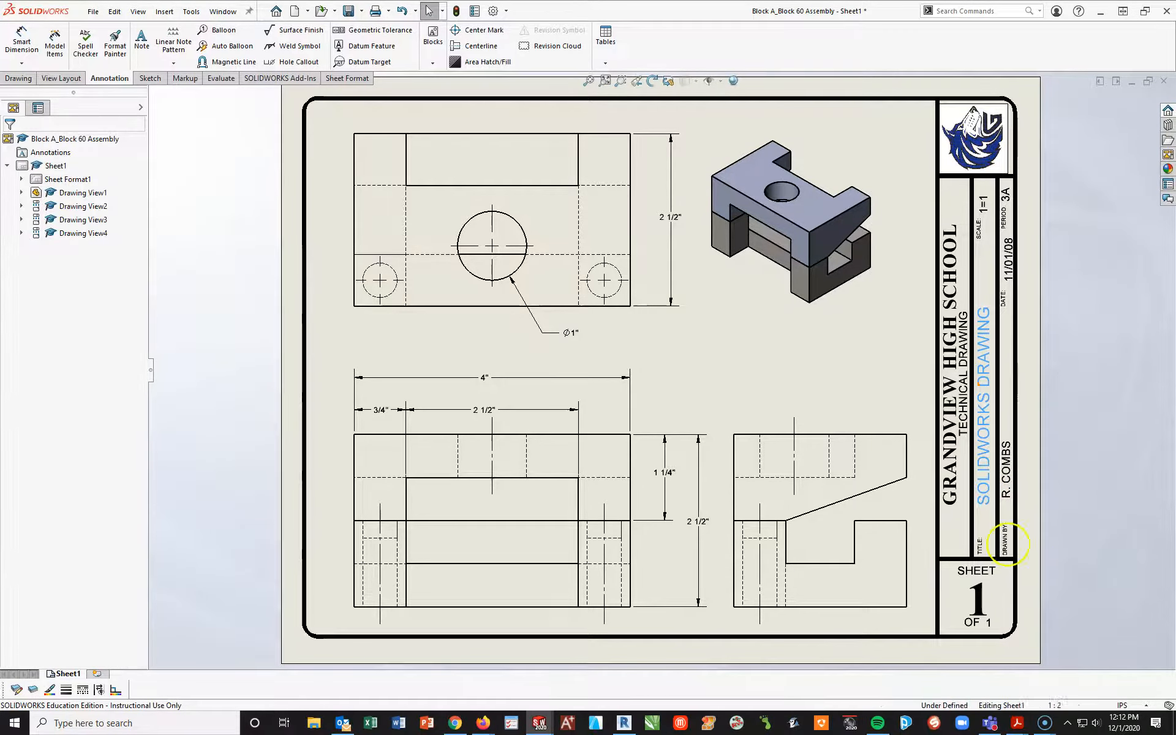
text(BLOCK A)
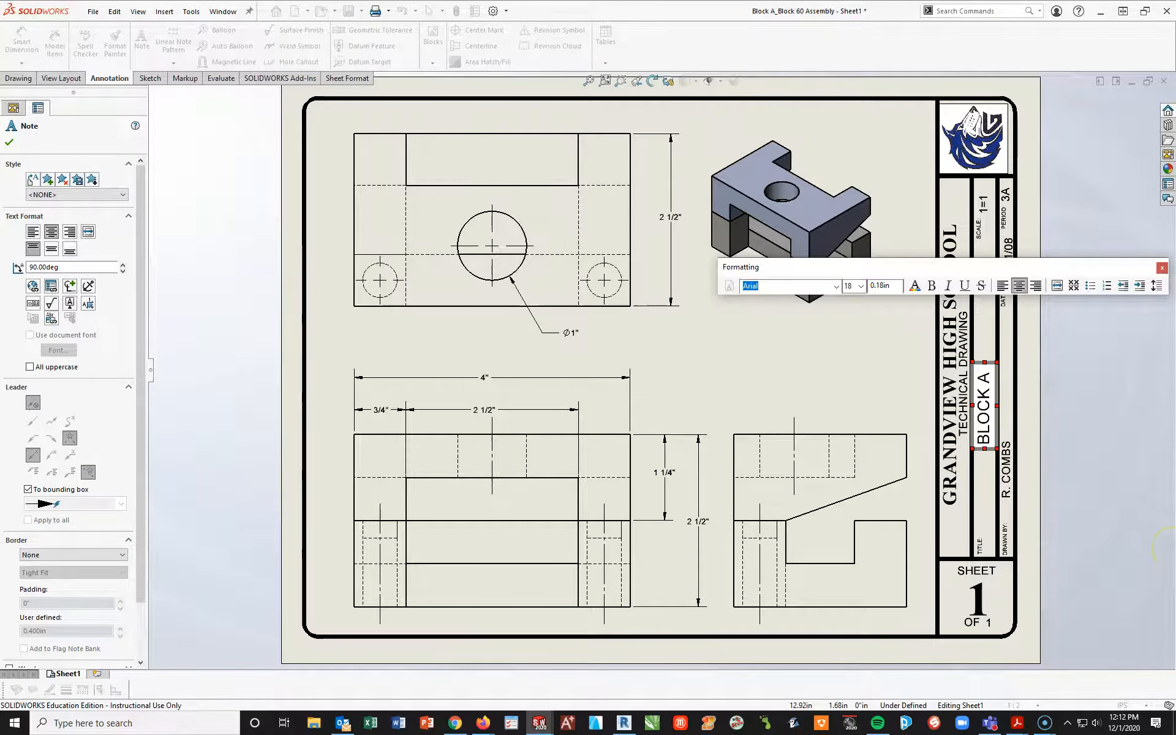
text( &)
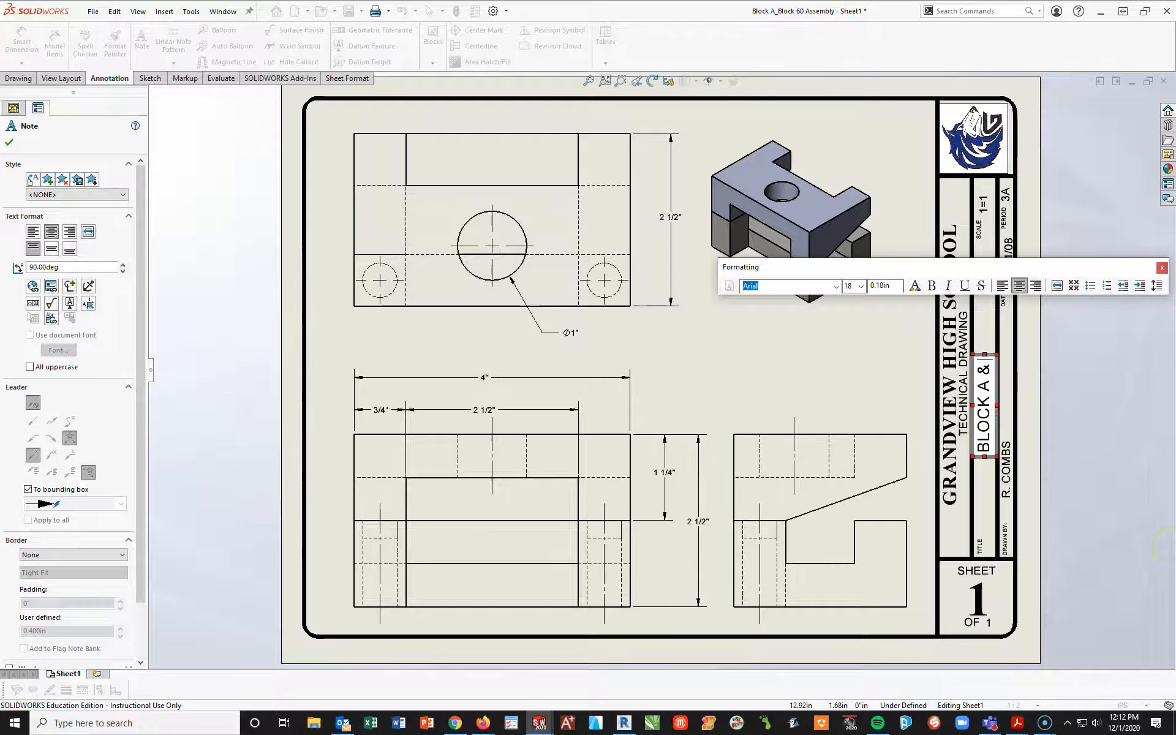
text( BLOCK)
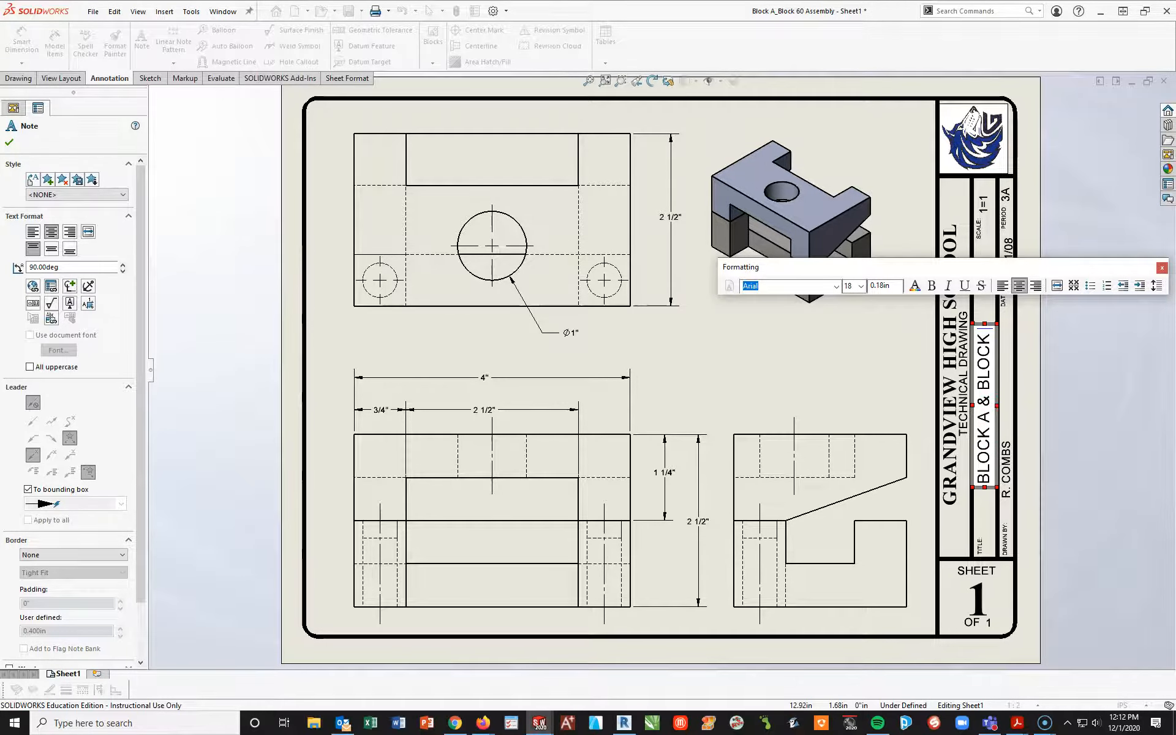
text( 60 ASSEM)
click(1164, 559)
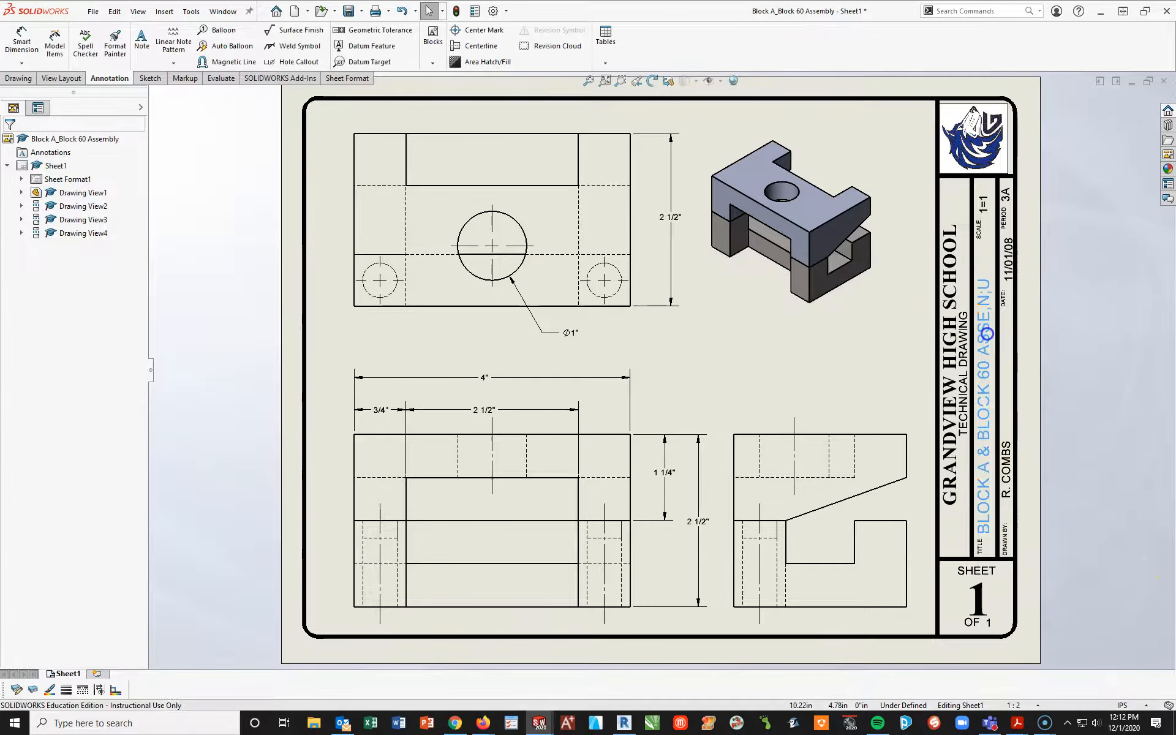
double_click(987, 331)
drag(987, 314, 987, 273)
text(MBLY)
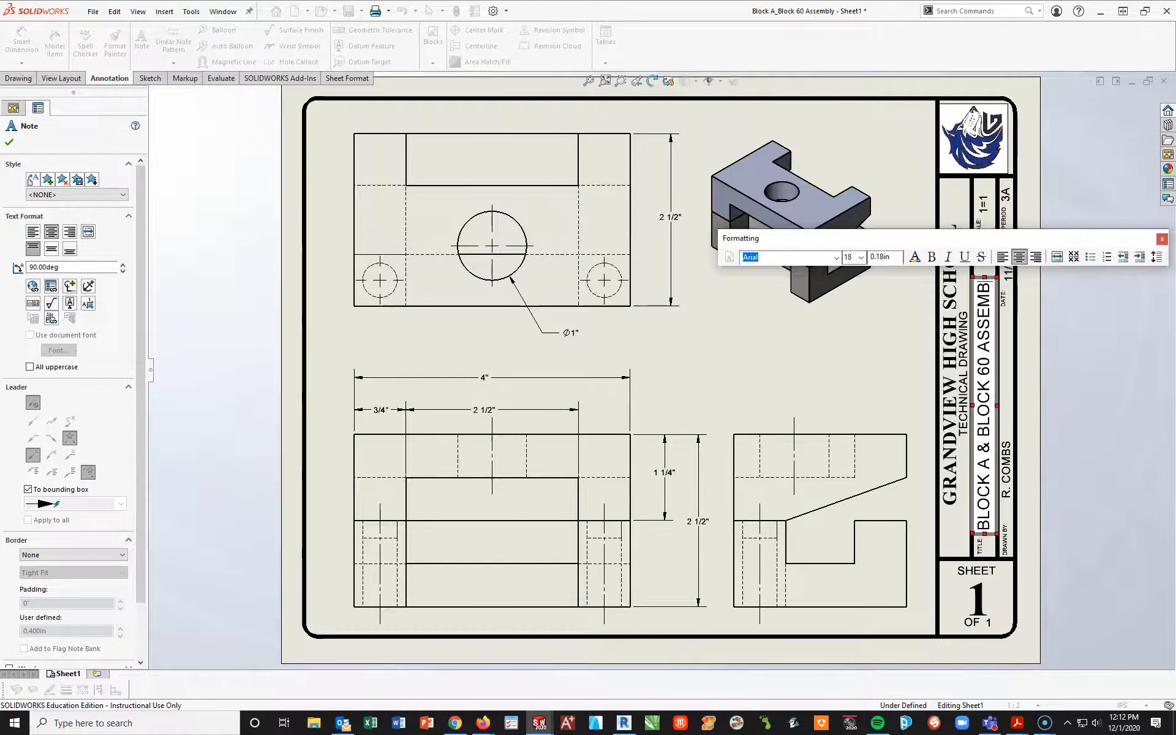
click(1034, 341)
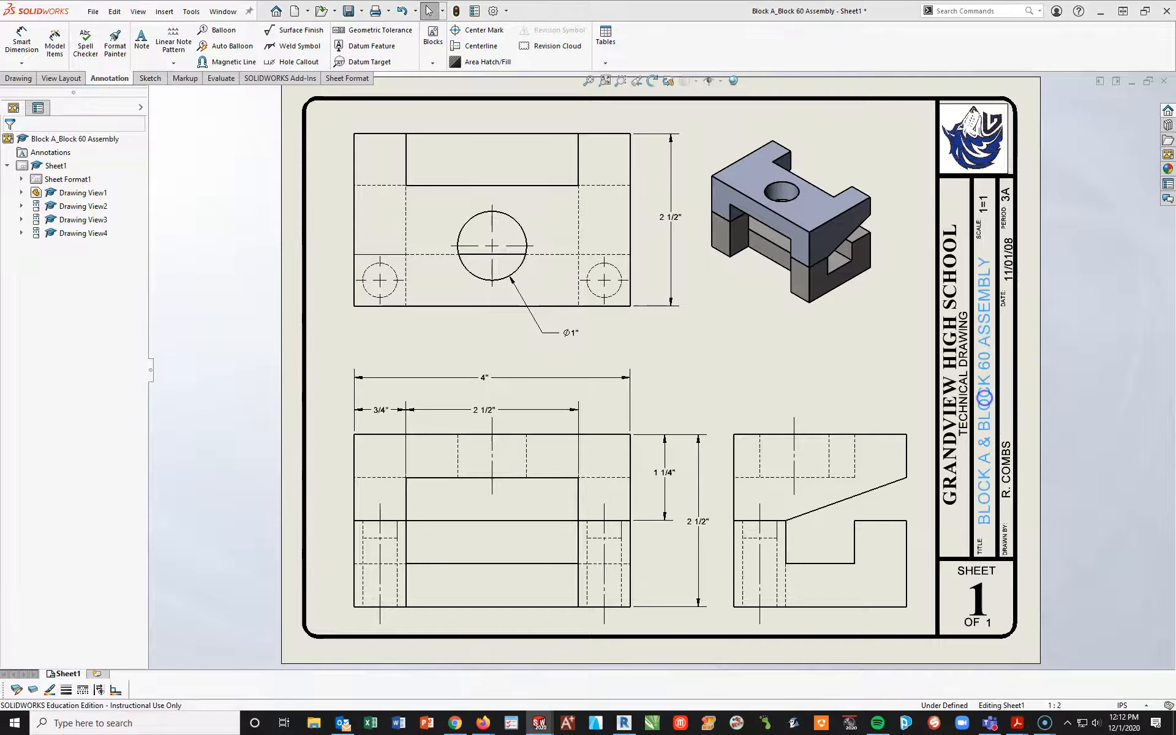
Set the date in the title block to 11/30/20.
click(1014, 279)
double_click(1011, 267)
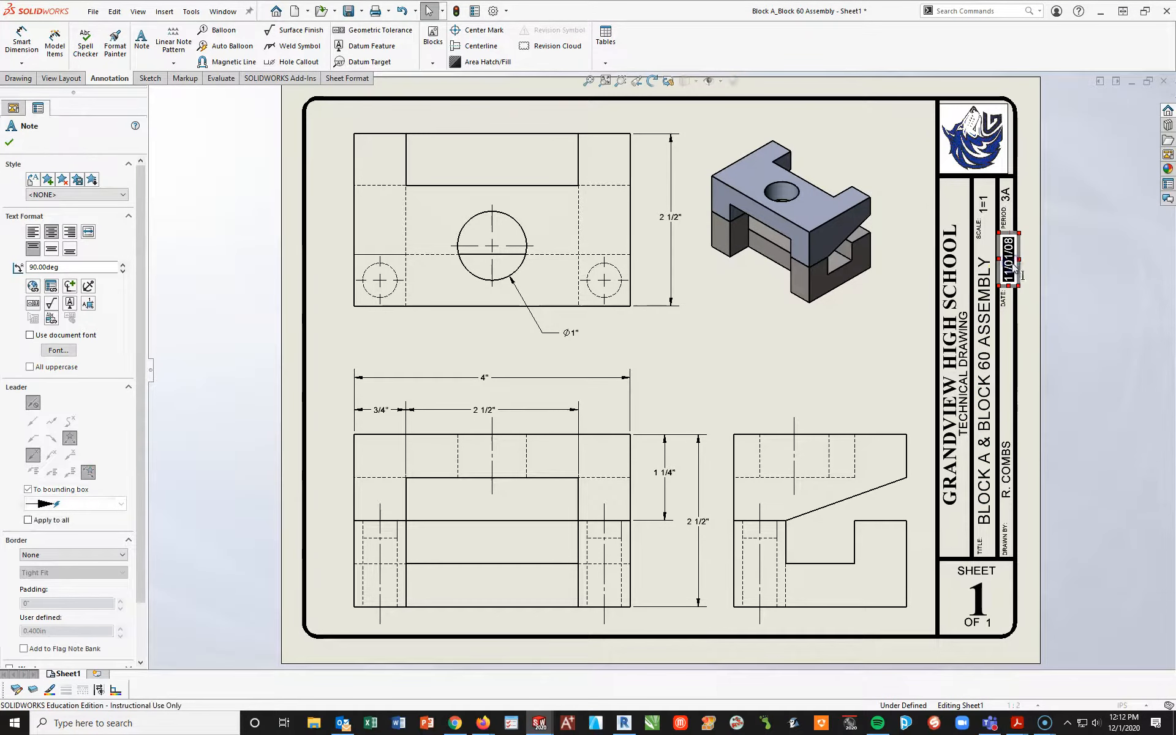
text(11/30/)
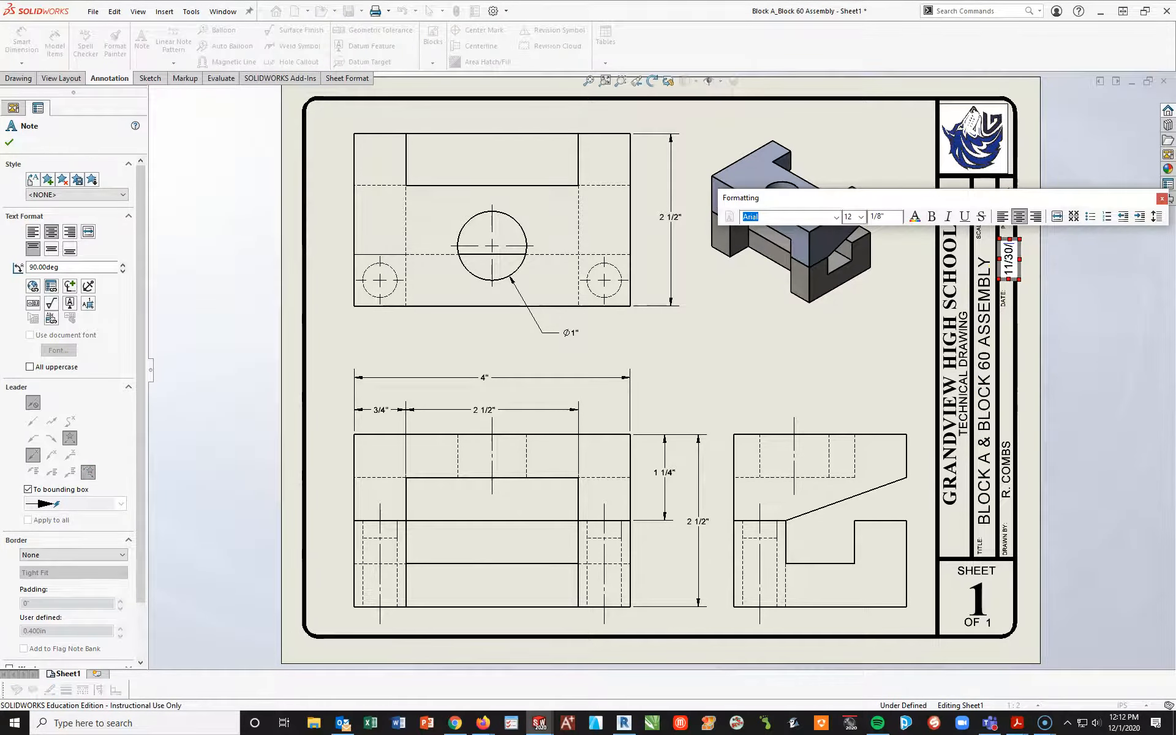
text(20)
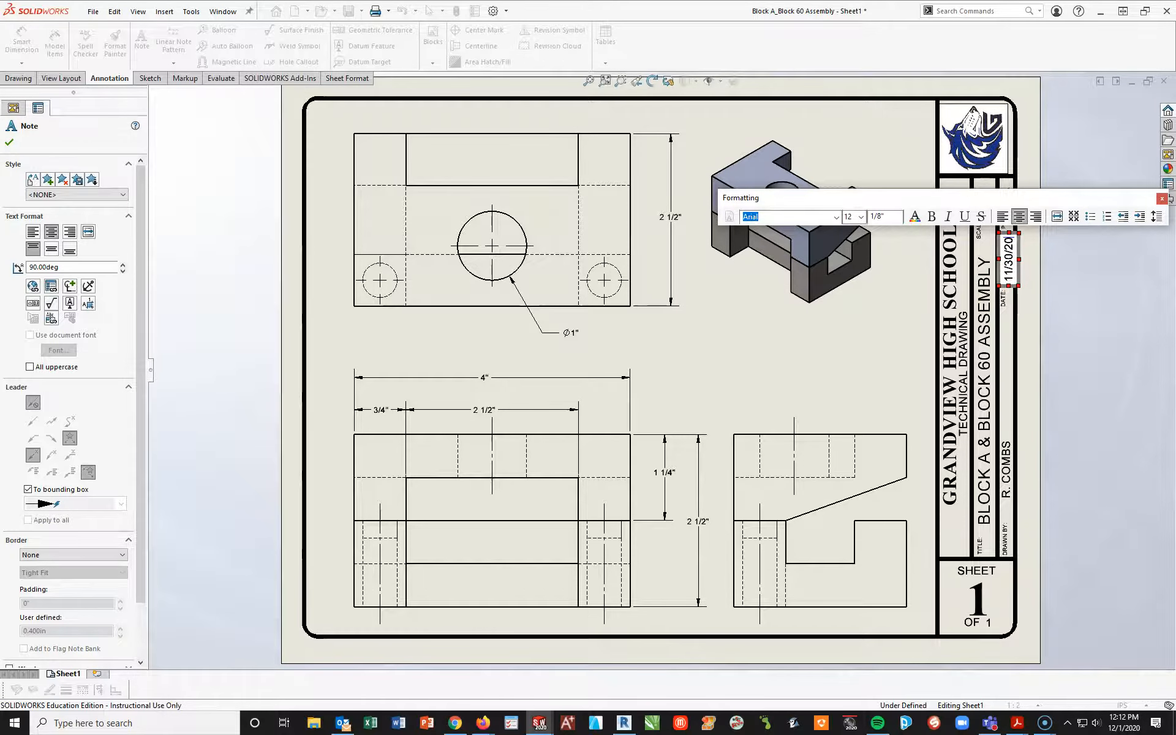
click(1057, 371)
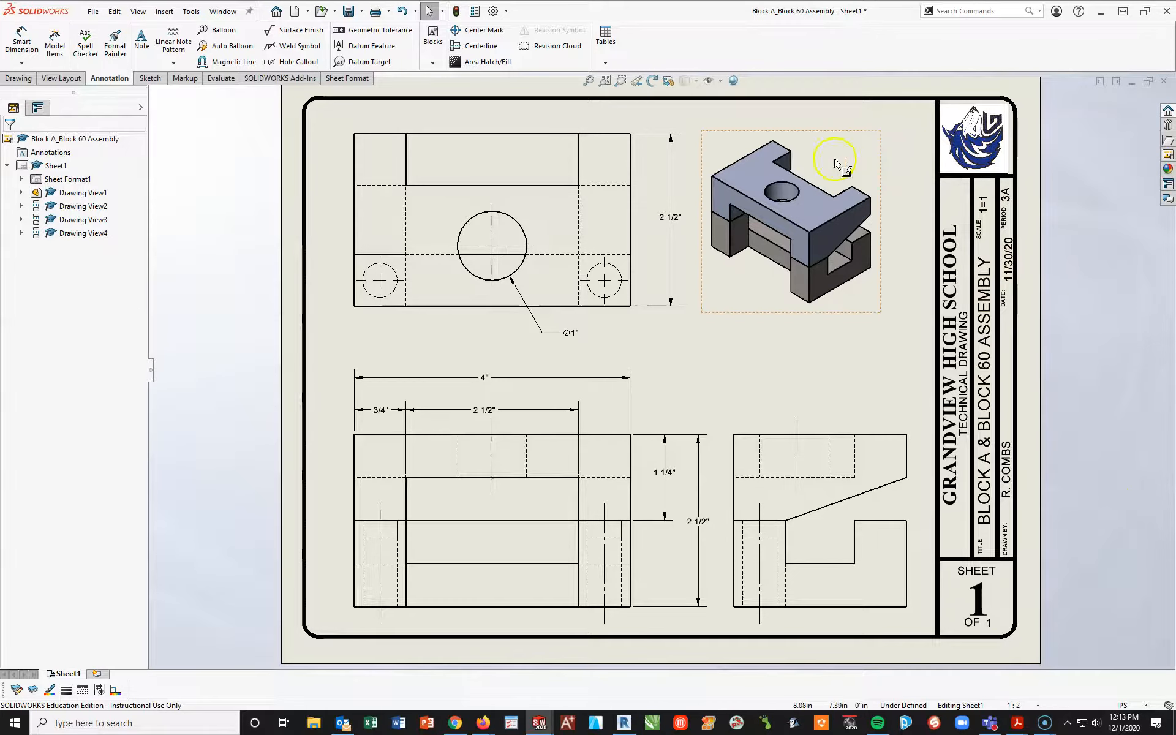
Shift the isometric view slightly right and place a bold, underlined 12-point Arial note reading BLOCK A & BLOCK 60 ASSEMBLY beneath it.
click(766, 310)
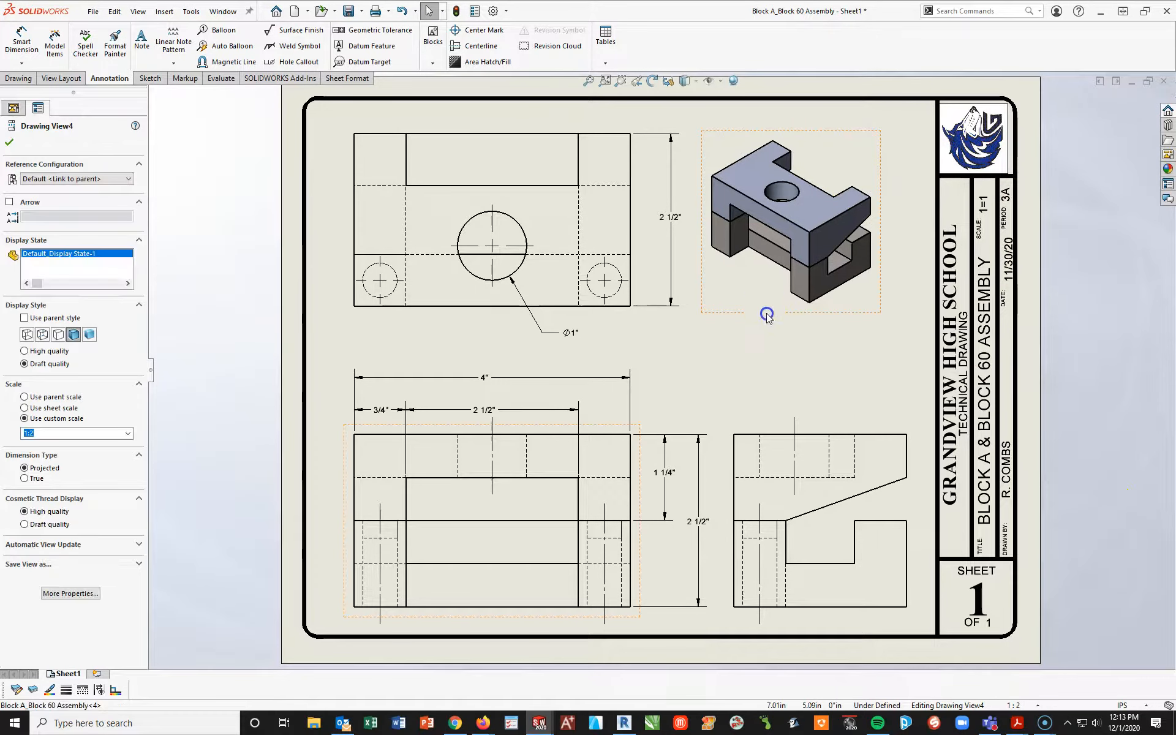
drag(766, 309, 787, 310)
click(141, 42)
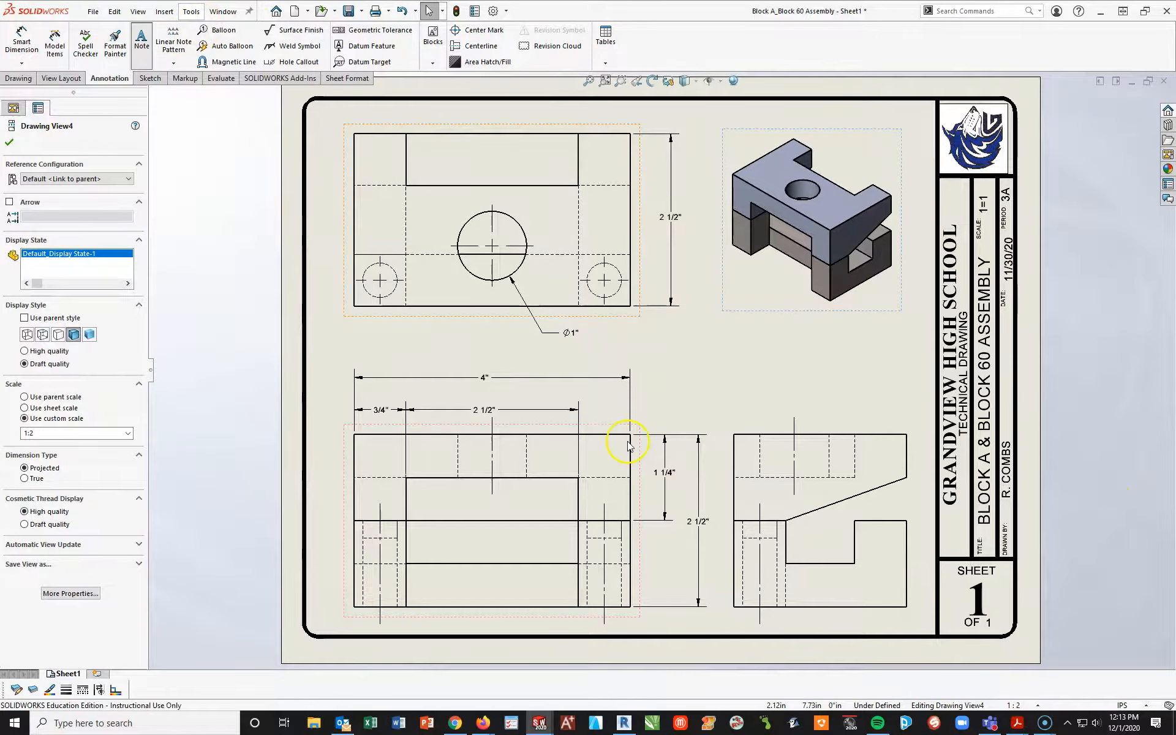
click(801, 318)
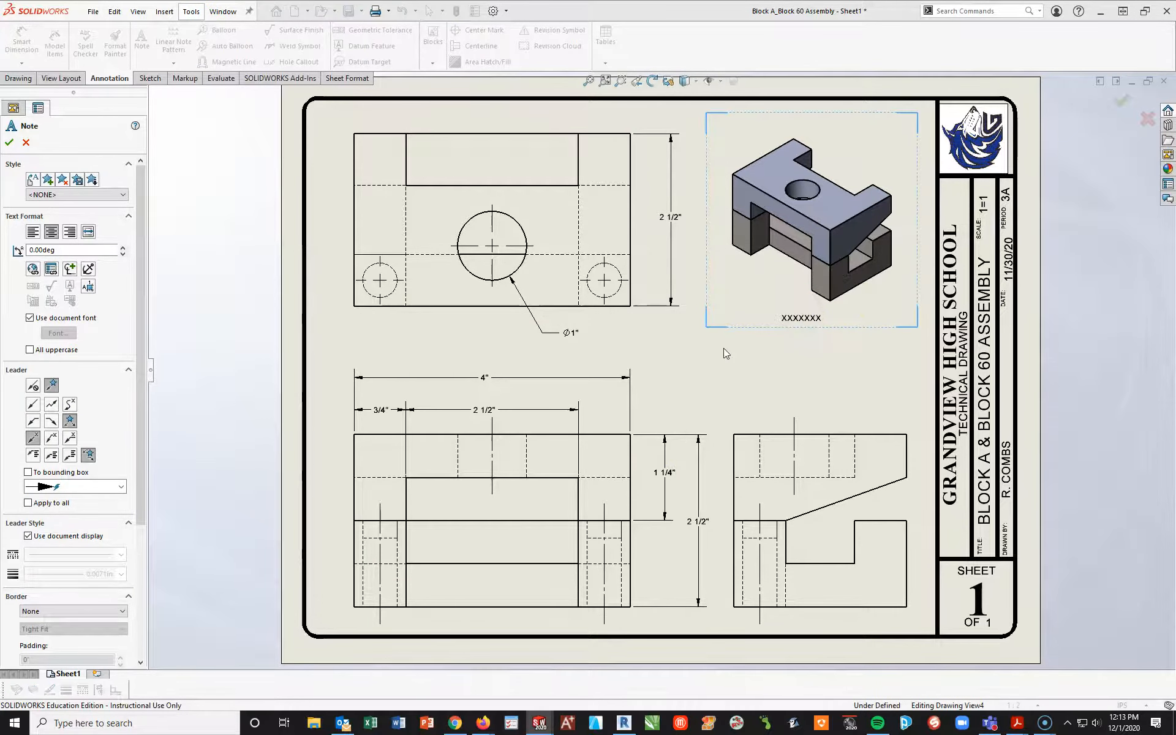
click(861, 295)
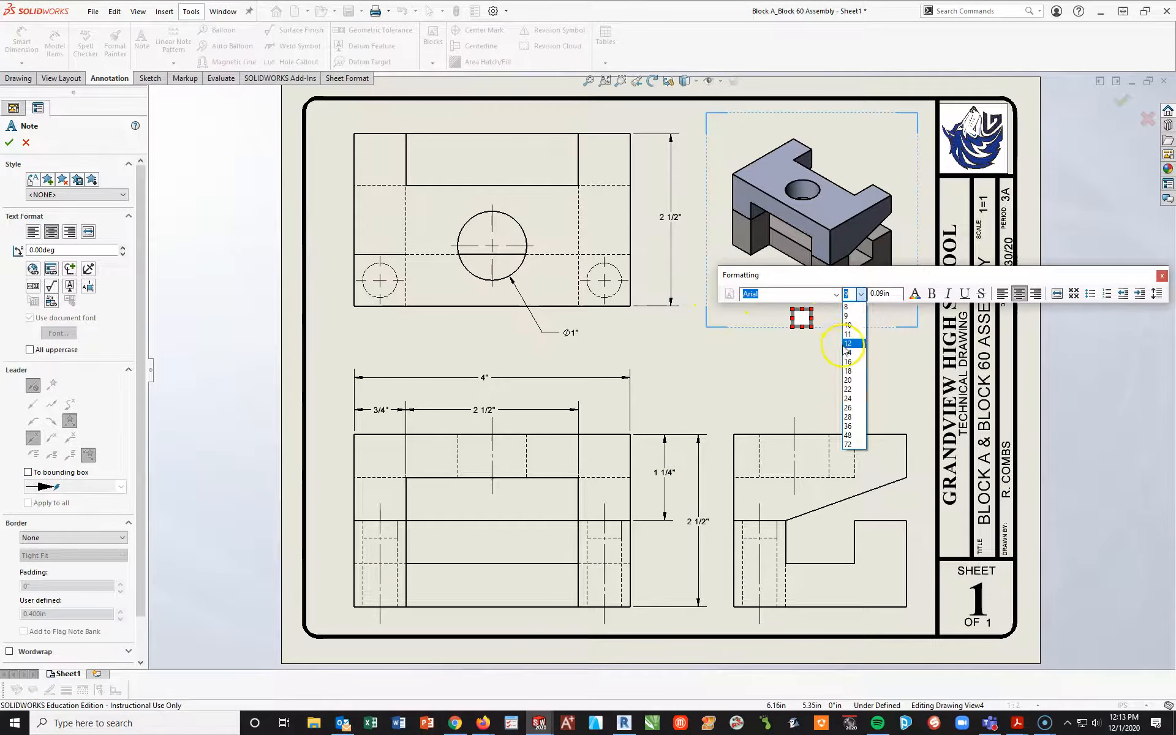
click(848, 344)
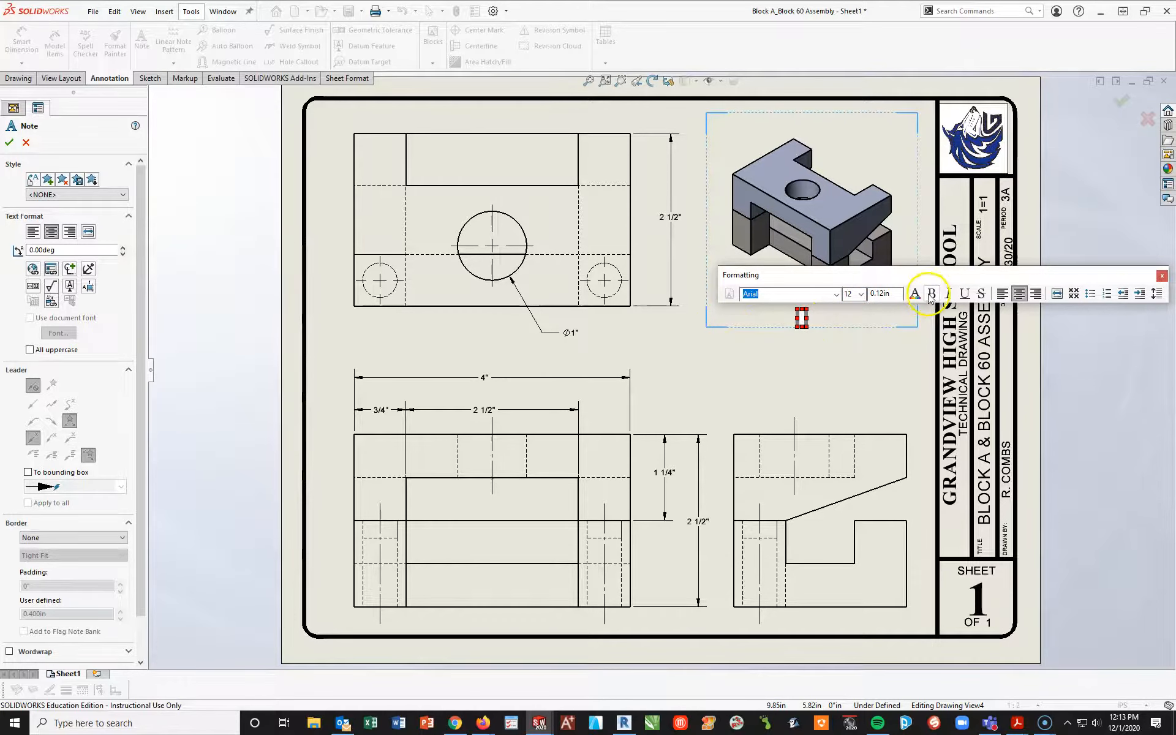
click(964, 293)
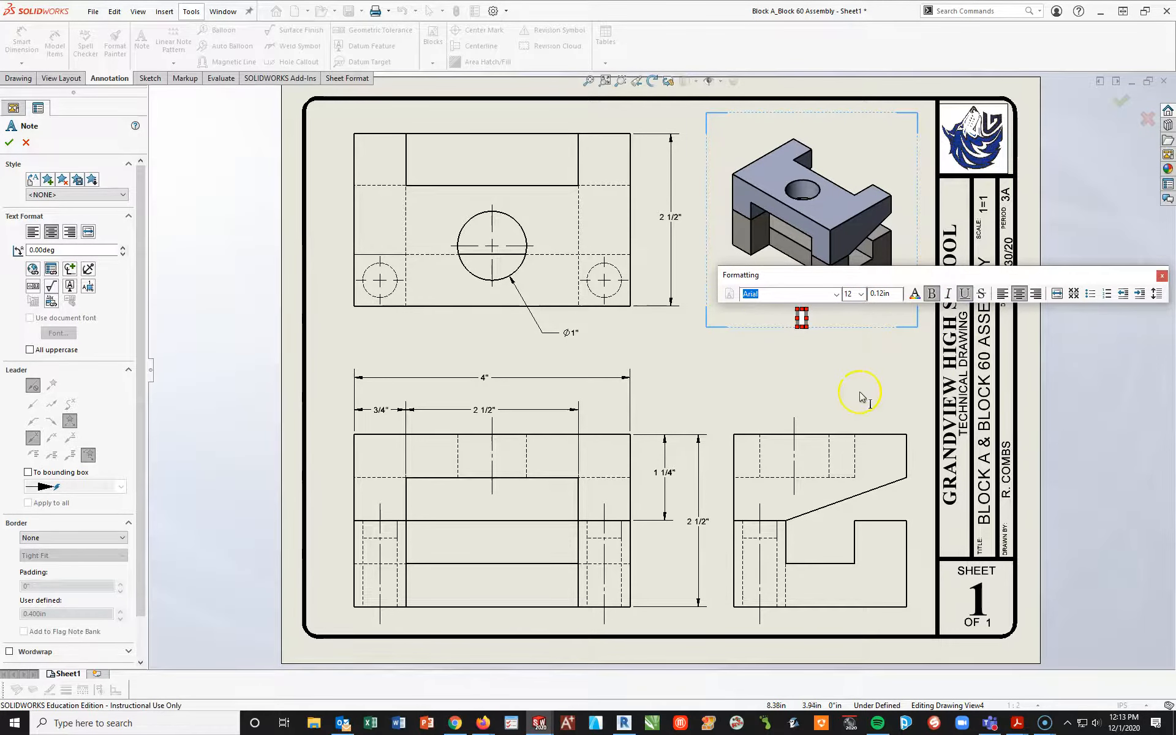
text(BLOCK A)
text(& BLOCK 60 ASSEMBLY)
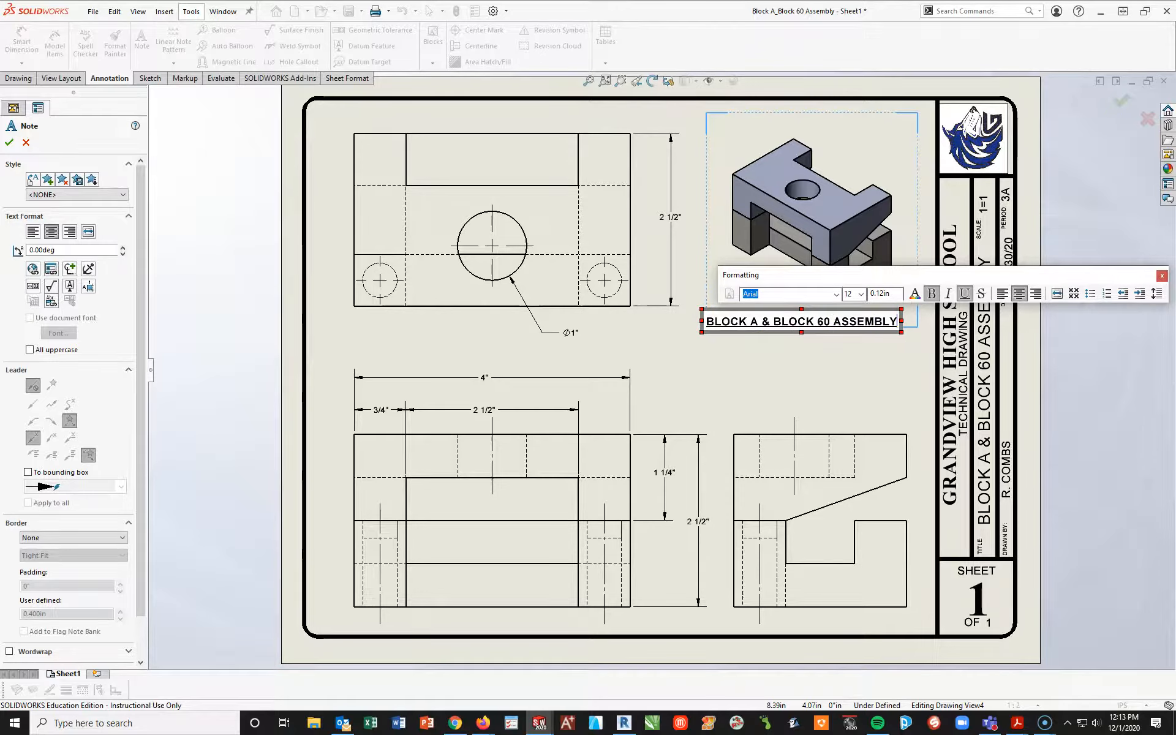
Add a second note line SCALE 1=2 without bold or underline, and shift the note slightly right under the isometric view.
key(Return)
click(932, 295)
click(967, 294)
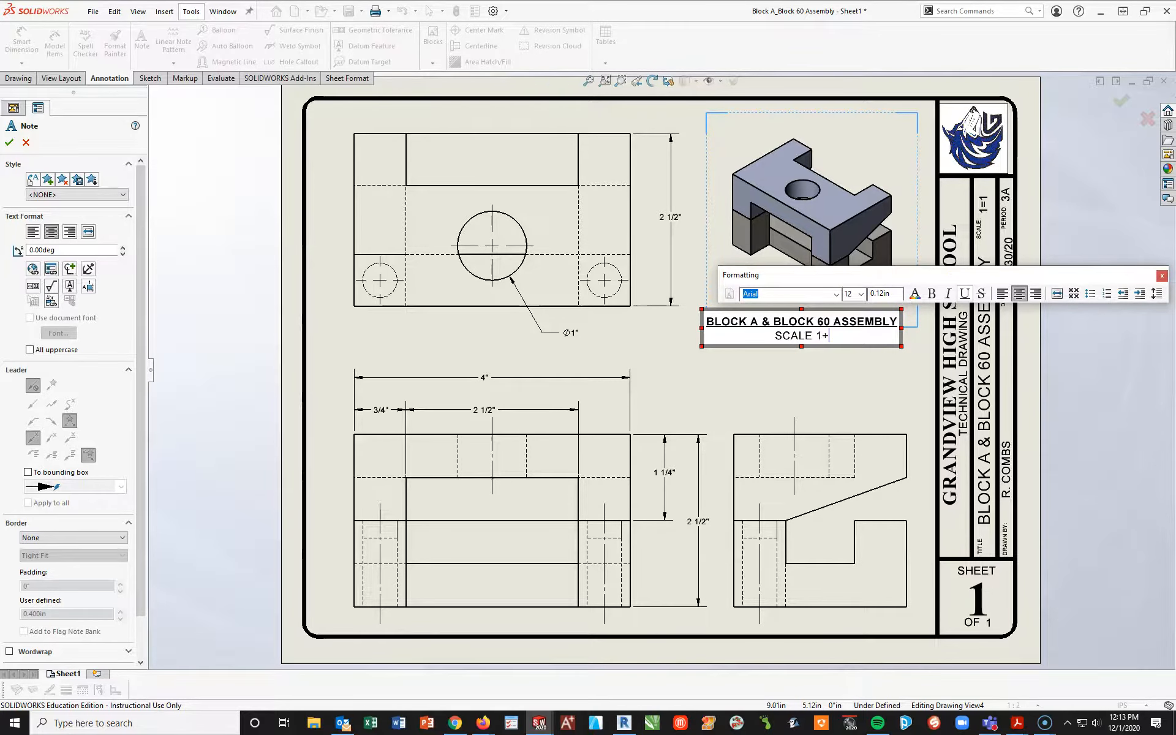
text(2)
click(864, 366)
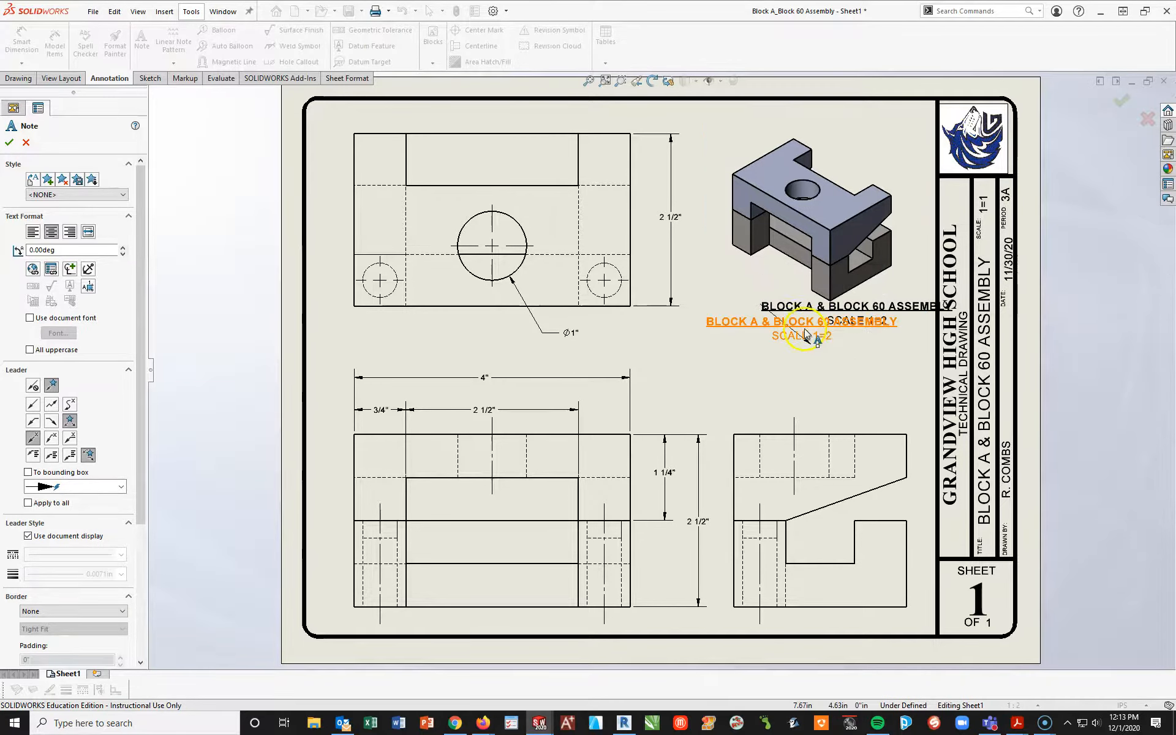
key(Escape)
drag(809, 326, 827, 327)
click(841, 380)
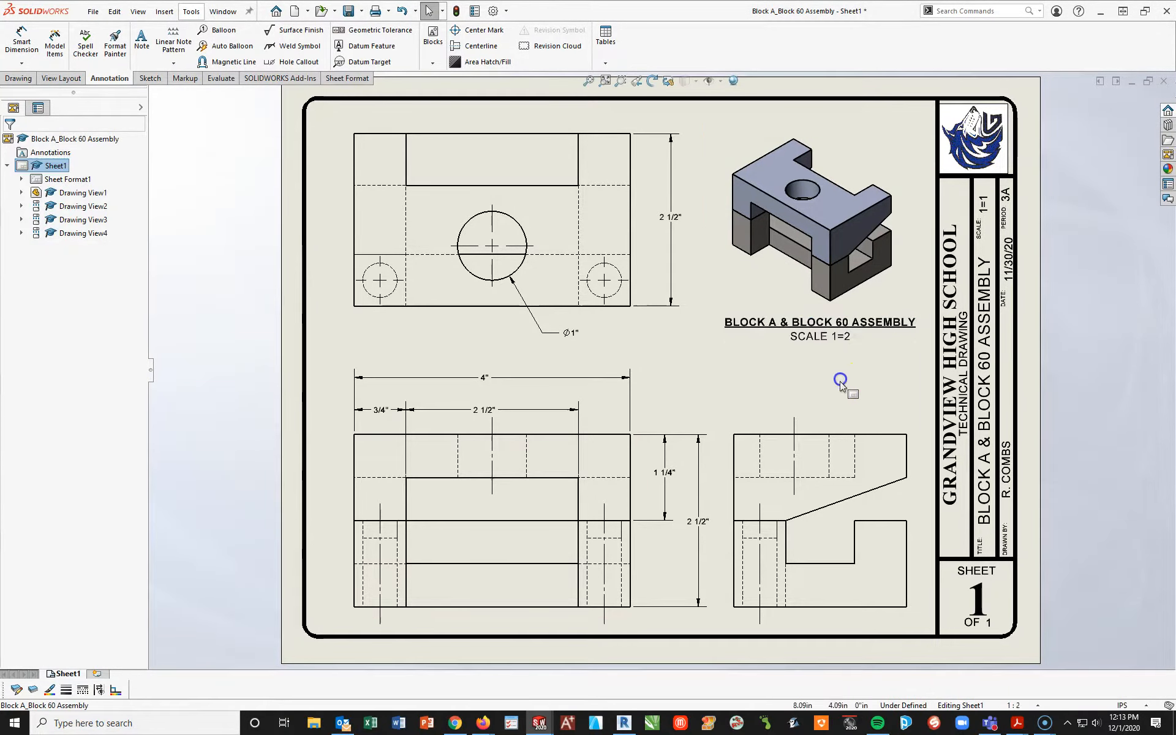
Save the drawing with updated views as Block A_Block 60 Assembly.SLDDRW in the Tech Ed 1 folder.
key(ctrl+s)
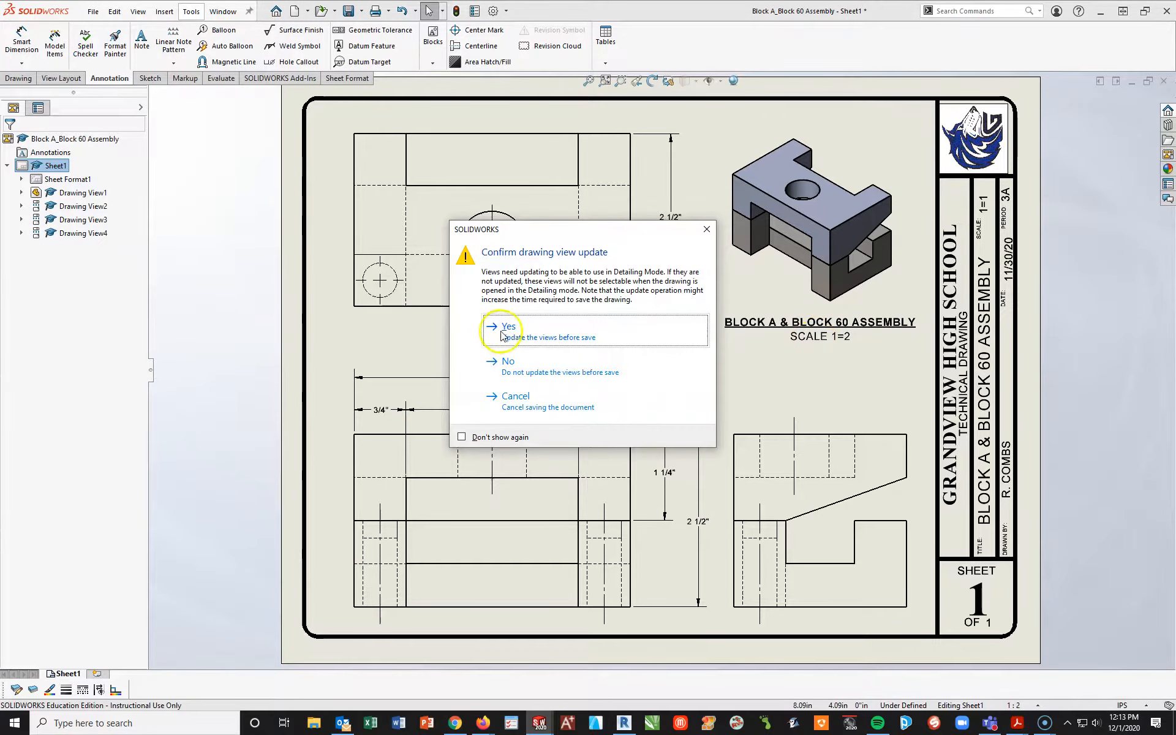
click(603, 336)
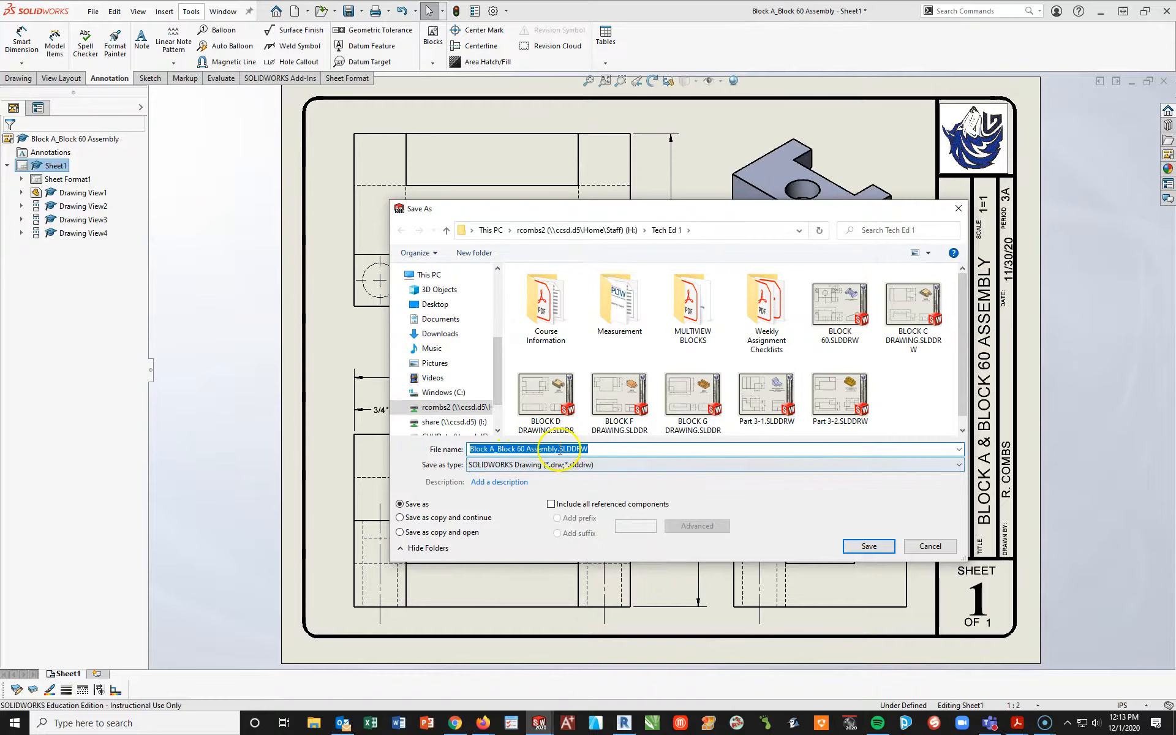
click(875, 546)
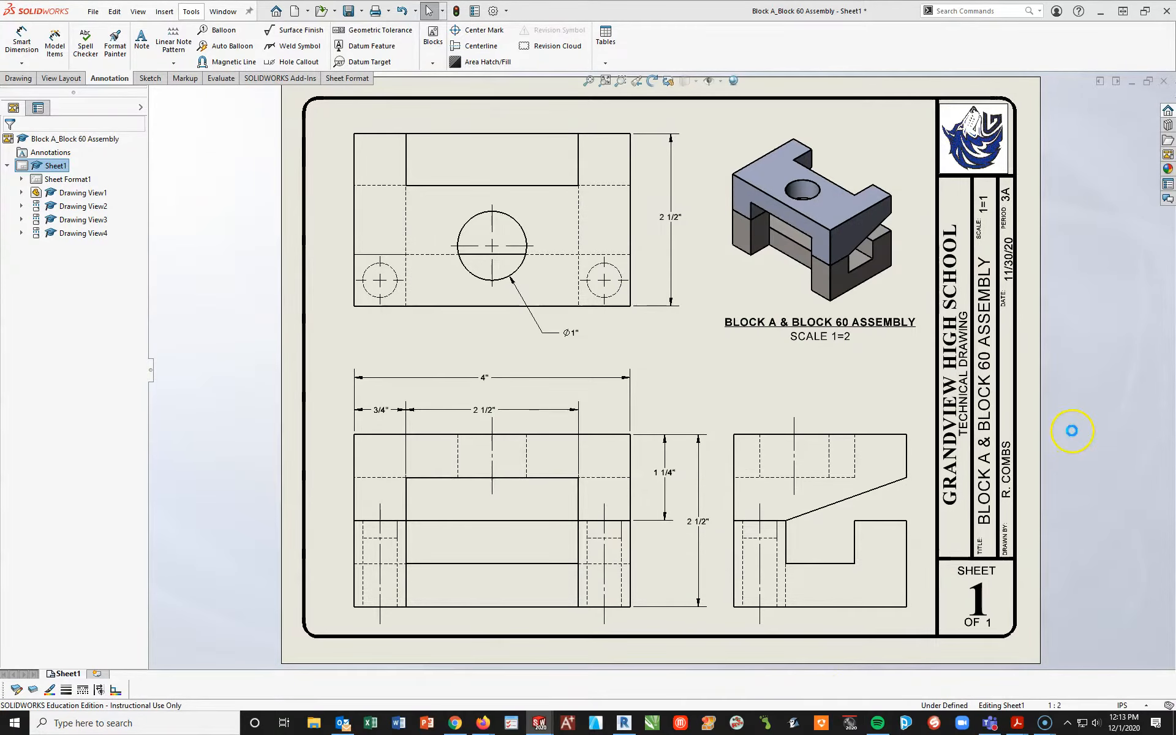